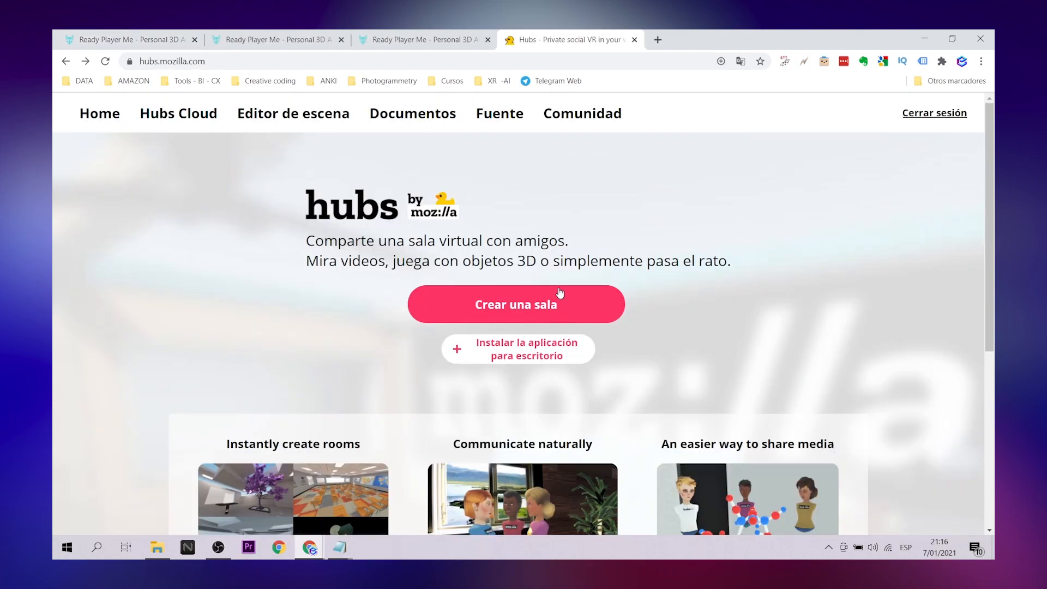
# Step: Create a new Hubs room, open the avatar choice and enter the room with the microphone muted
pyautogui.click(561, 300)
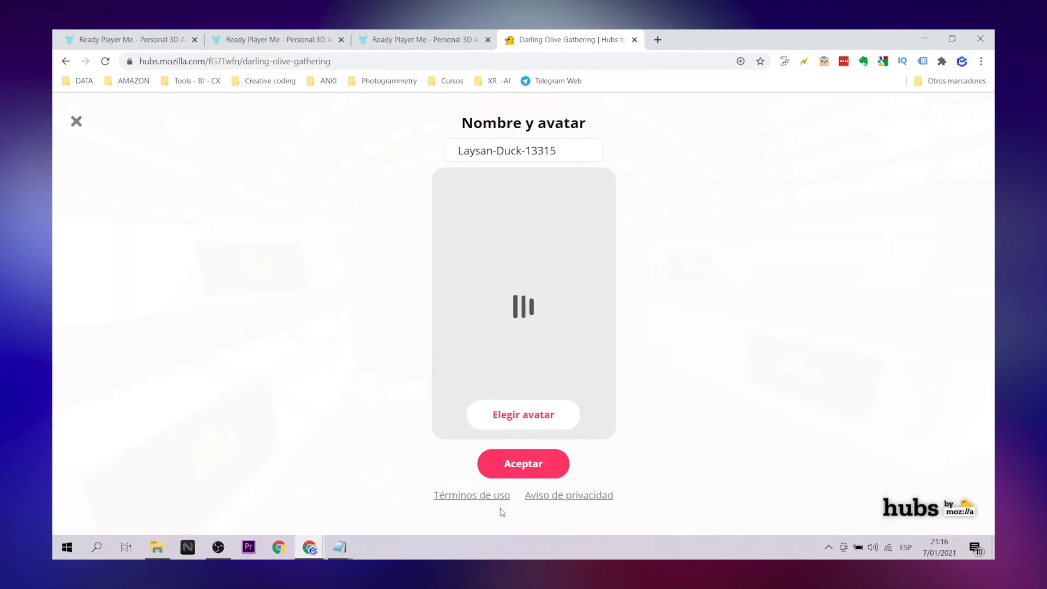
pyautogui.click(521, 413)
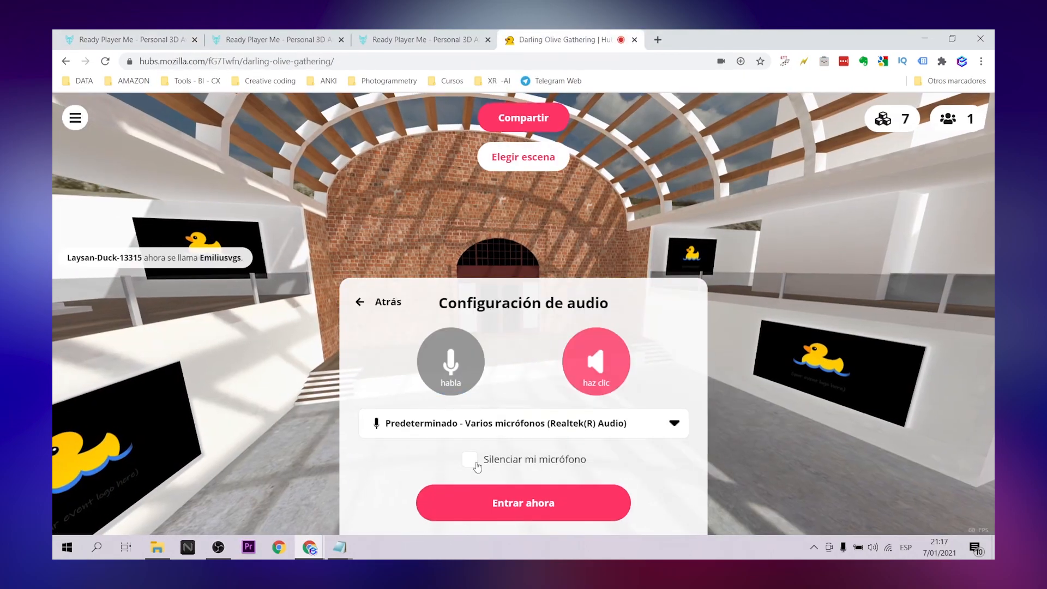
pyautogui.click(542, 462)
pyautogui.click(523, 503)
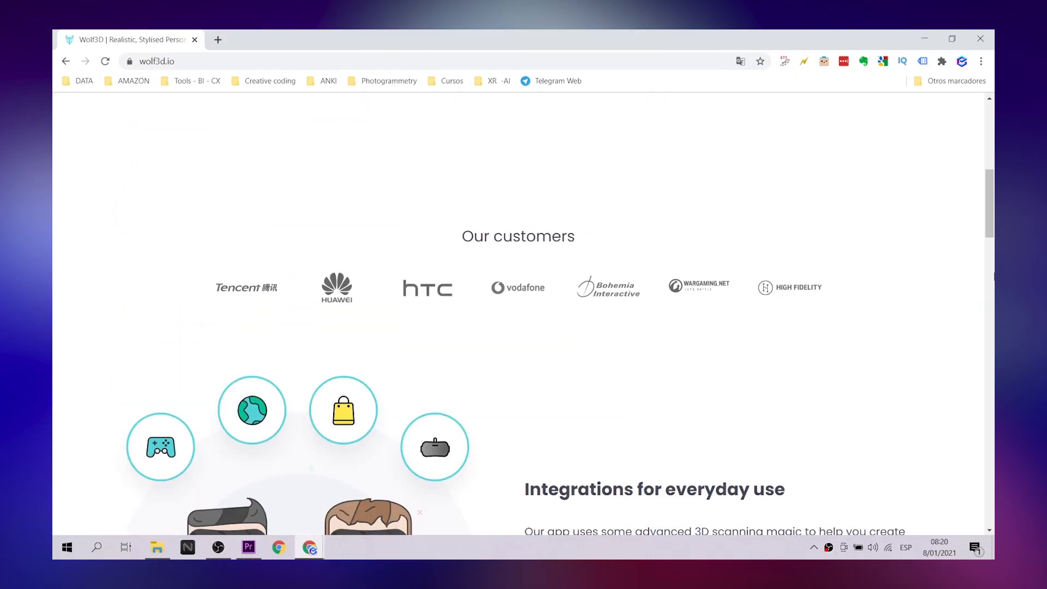
pyautogui.scroll(-5, 523, 313)
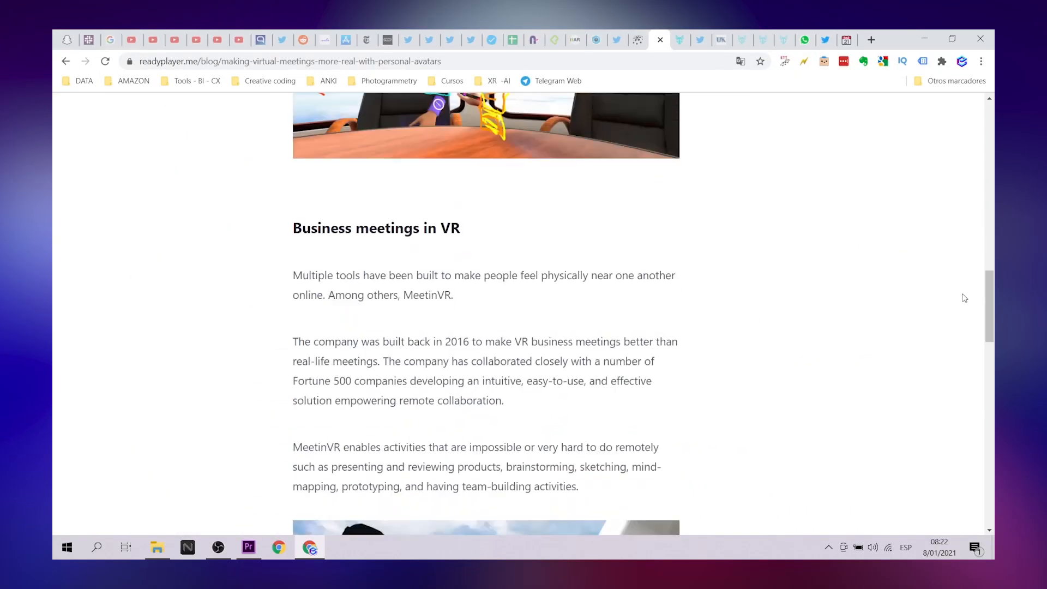
pyautogui.scroll(-5, 964, 298)
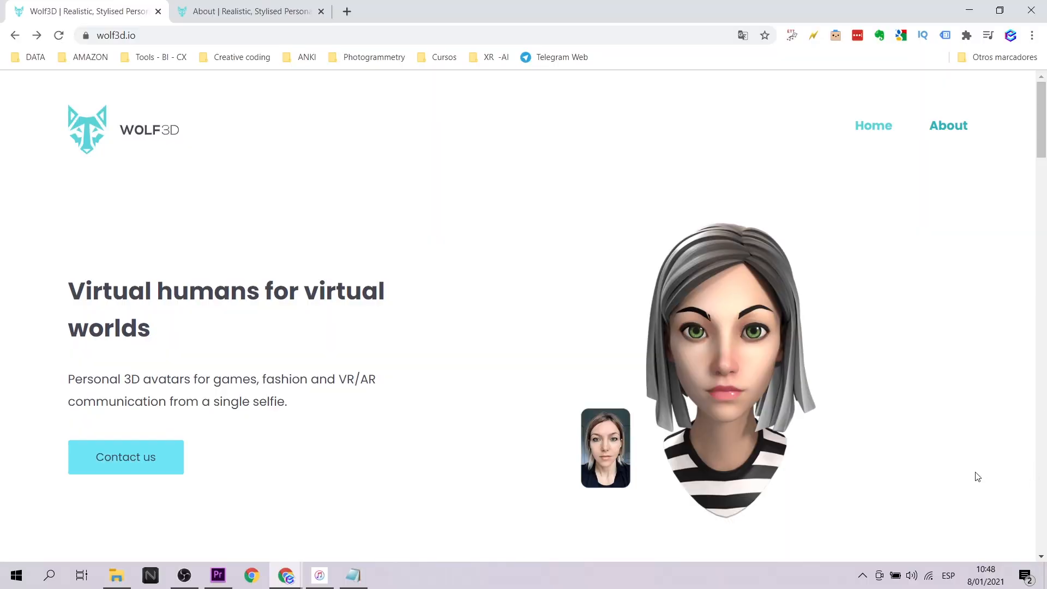
pyautogui.keyDown('ctrl'); pyautogui.scroll(1, 977, 477); pyautogui.keyUp('ctrl')
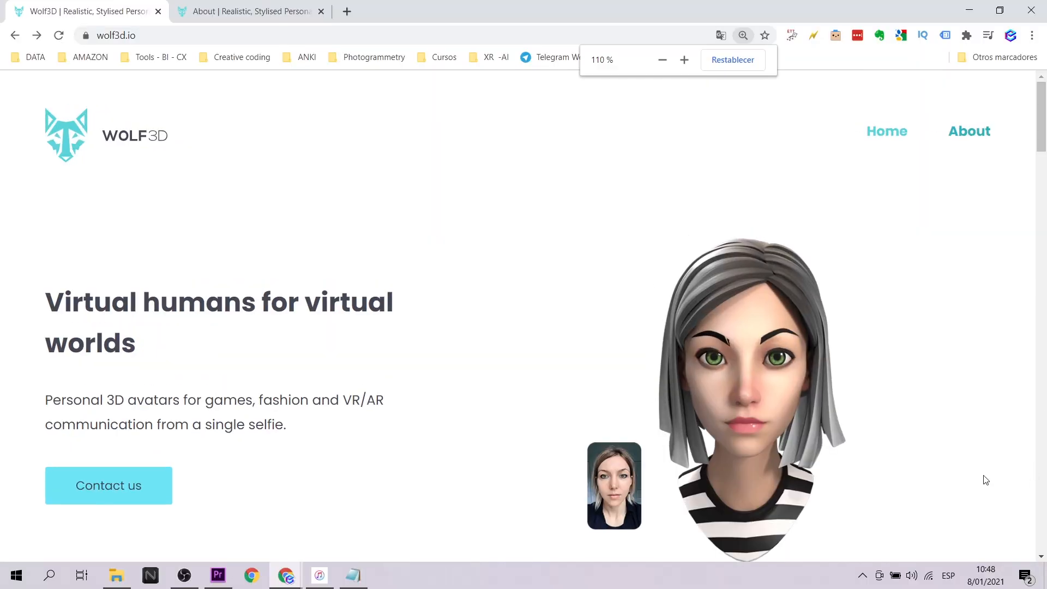
pyautogui.scroll(-1, 984, 479)
pyautogui.scroll(1, 984, 479)
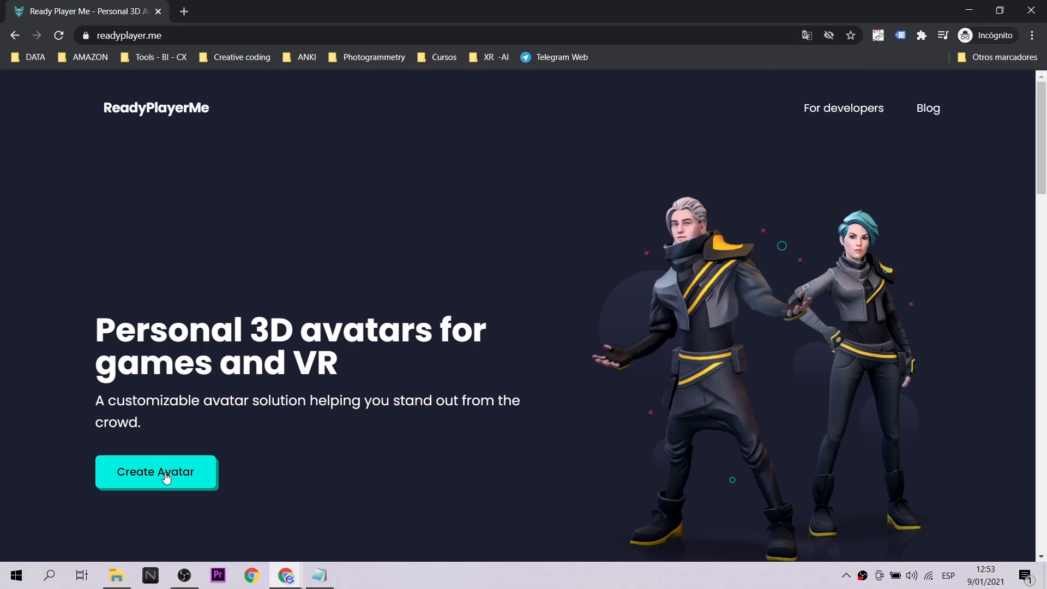
# Step: Start a new male avatar in Ready Player Me using the photo option
pyautogui.click(166, 476)
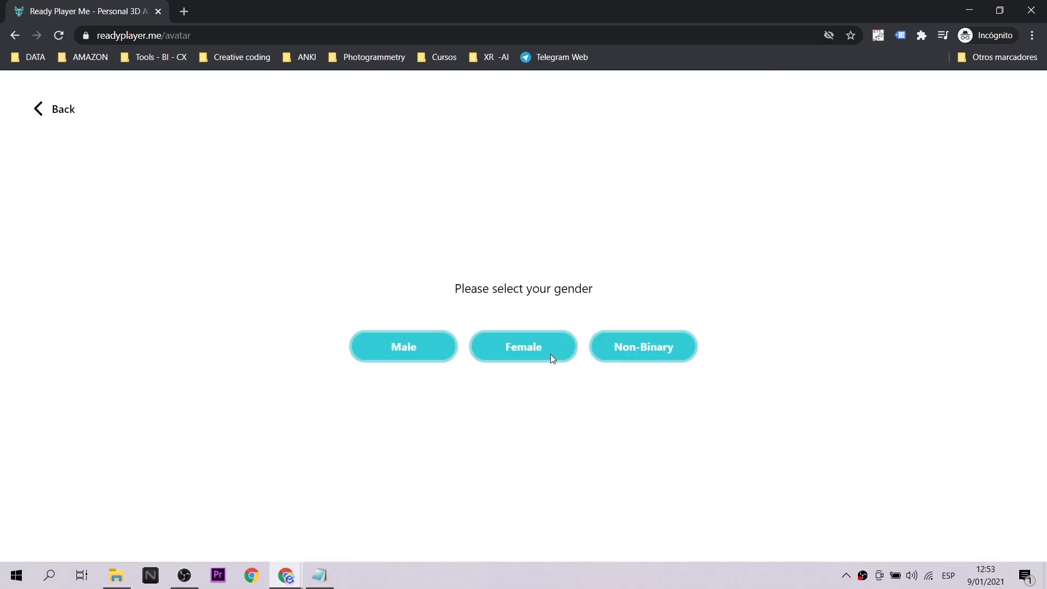
pyautogui.click(409, 358)
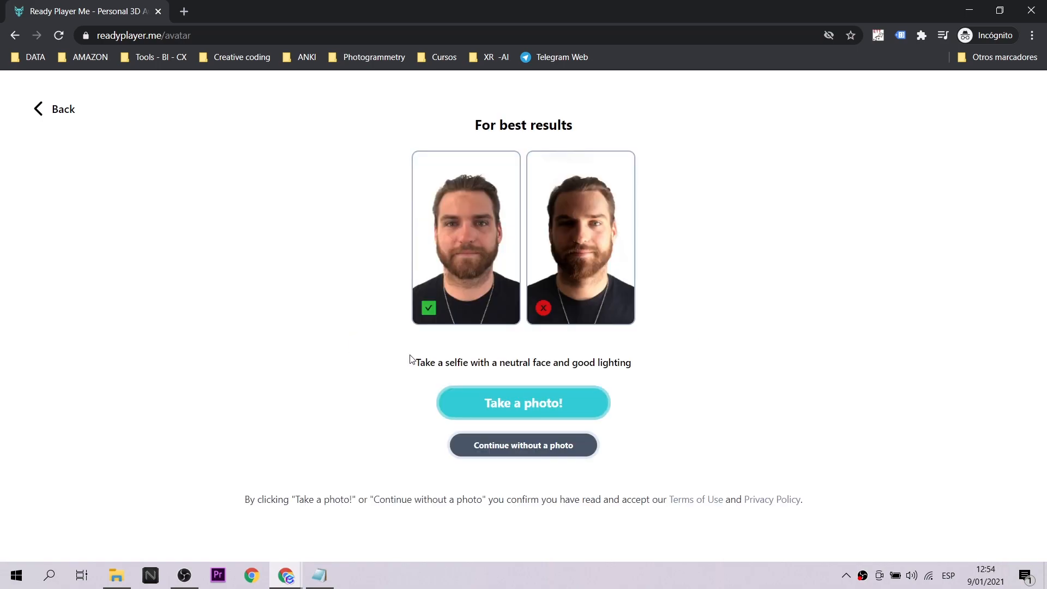
pyautogui.click(503, 407)
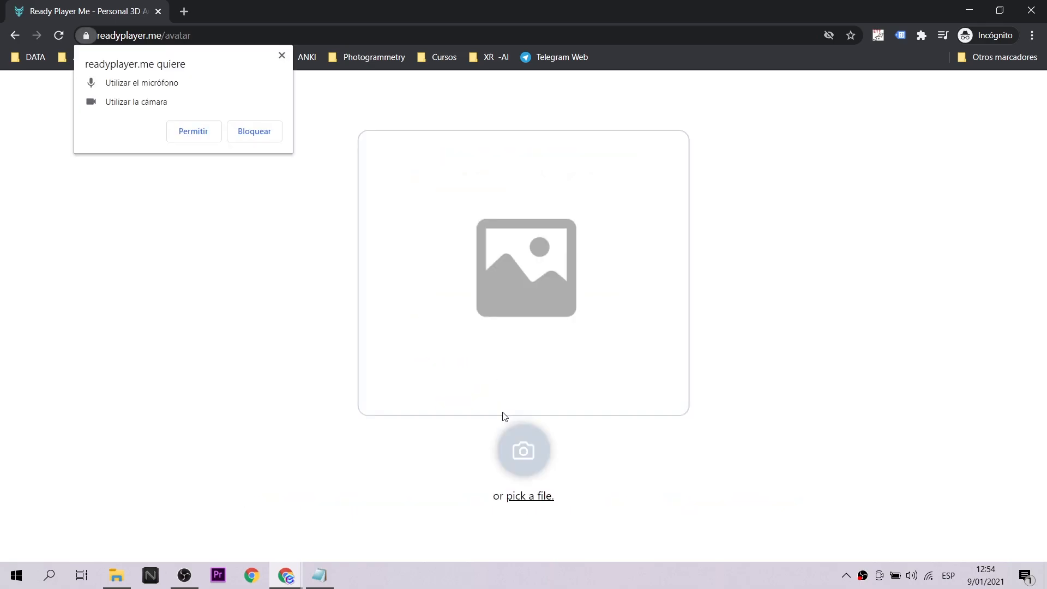
# Step: Generate the avatar from a photo file on the computer and dismiss the camera and microphone request
pyautogui.click(523, 497)
pyautogui.click(729, 267)
pyautogui.click(927, 423)
pyautogui.click(577, 463)
pyautogui.click(282, 56)
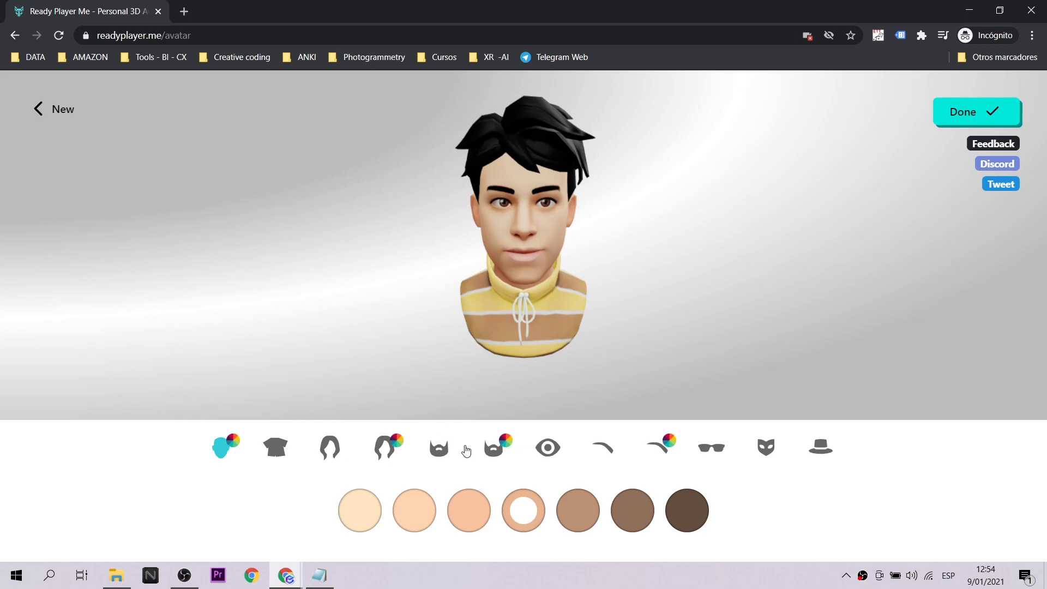
# Step: Set the avatar's skin tone to the second-darkest brown
pyautogui.click(590, 515)
pyautogui.click(635, 516)
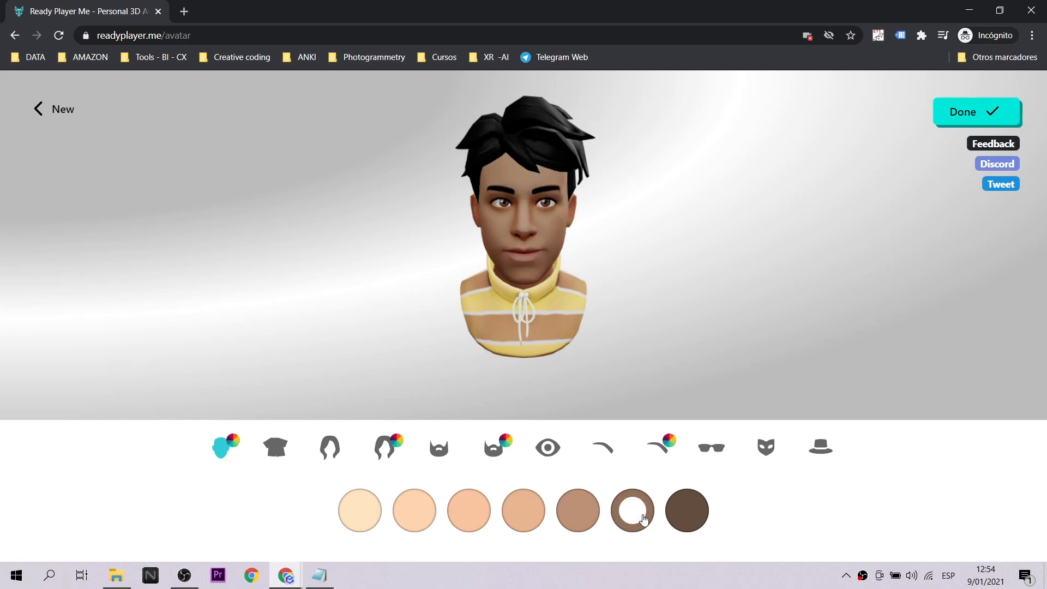
# Step: Try several hair colours, including pink and orange, and set the avatar's hair to dark red
pyautogui.click(377, 451)
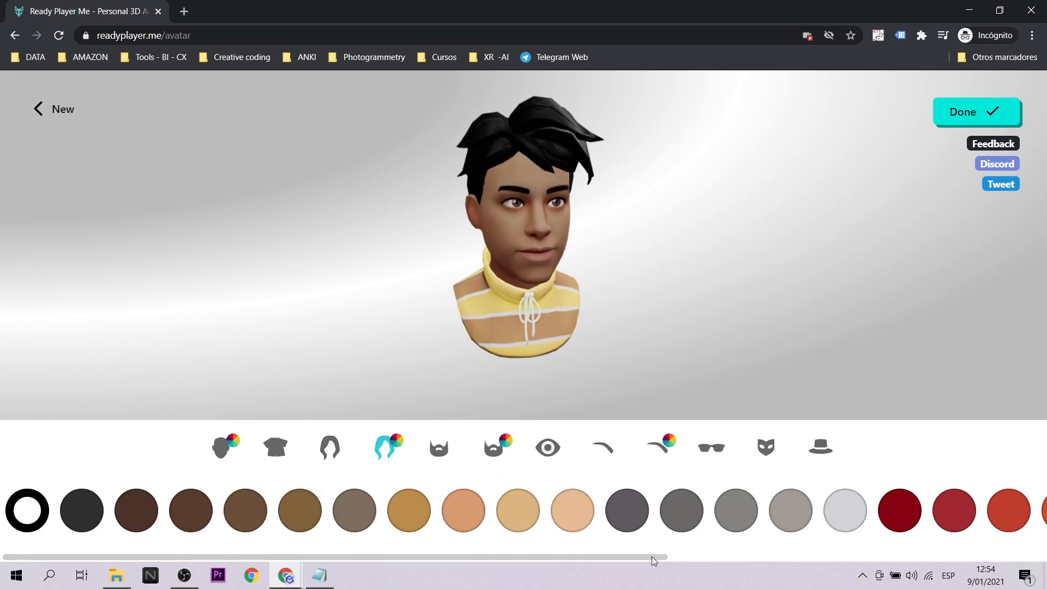
pyautogui.moveTo(648, 556); pyautogui.dragTo(1026, 556)
pyautogui.click(1028, 516)
pyautogui.click(697, 507)
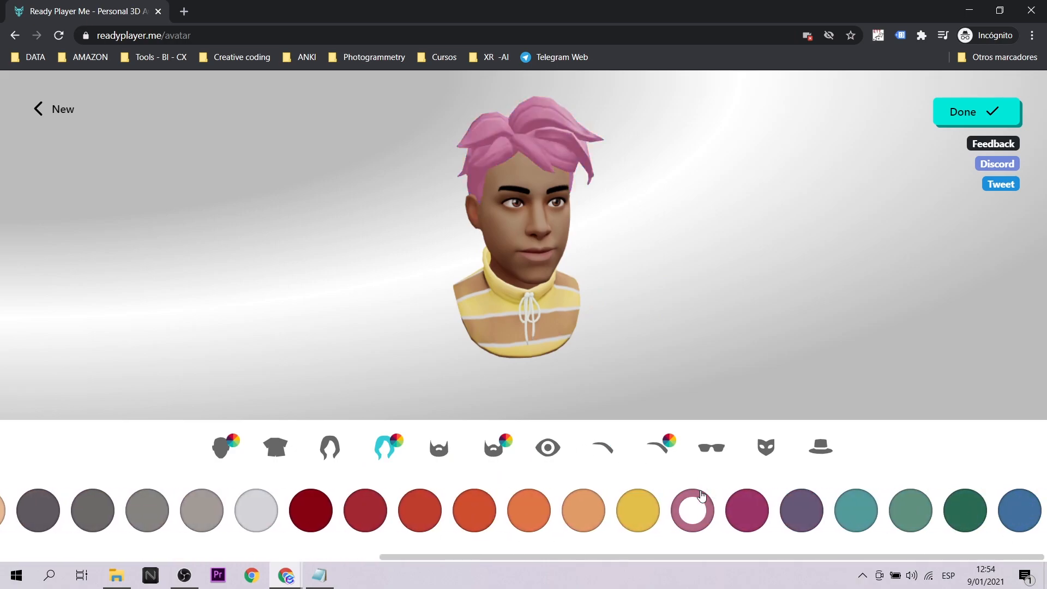
pyautogui.click(477, 510)
pyautogui.click(313, 509)
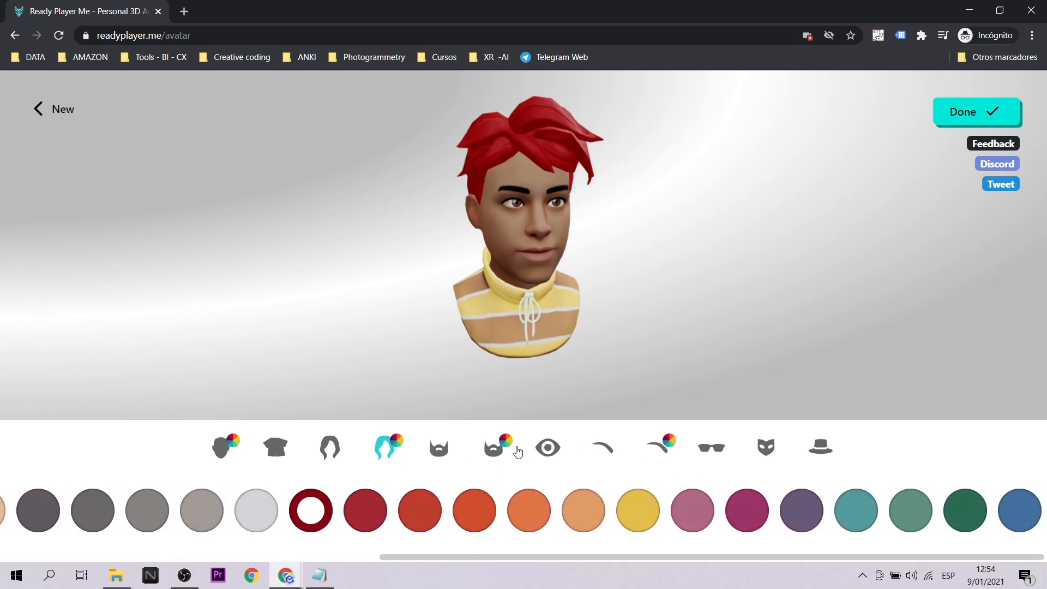
# Step: Try a few outfits and dress the avatar in the spiked brown leather vest over a black shirt
pyautogui.click(298, 455)
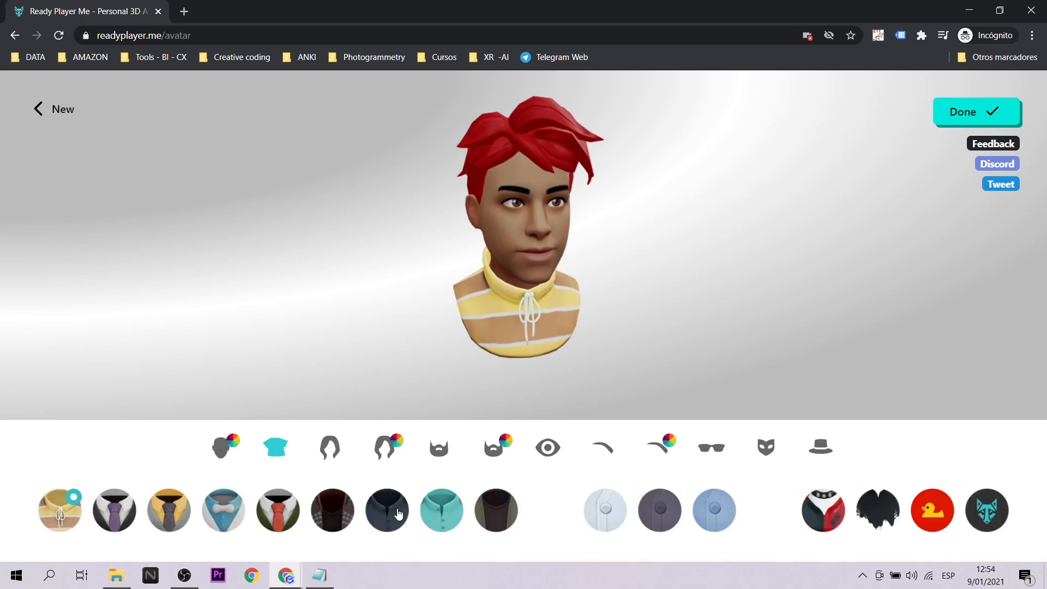
pyautogui.click(441, 509)
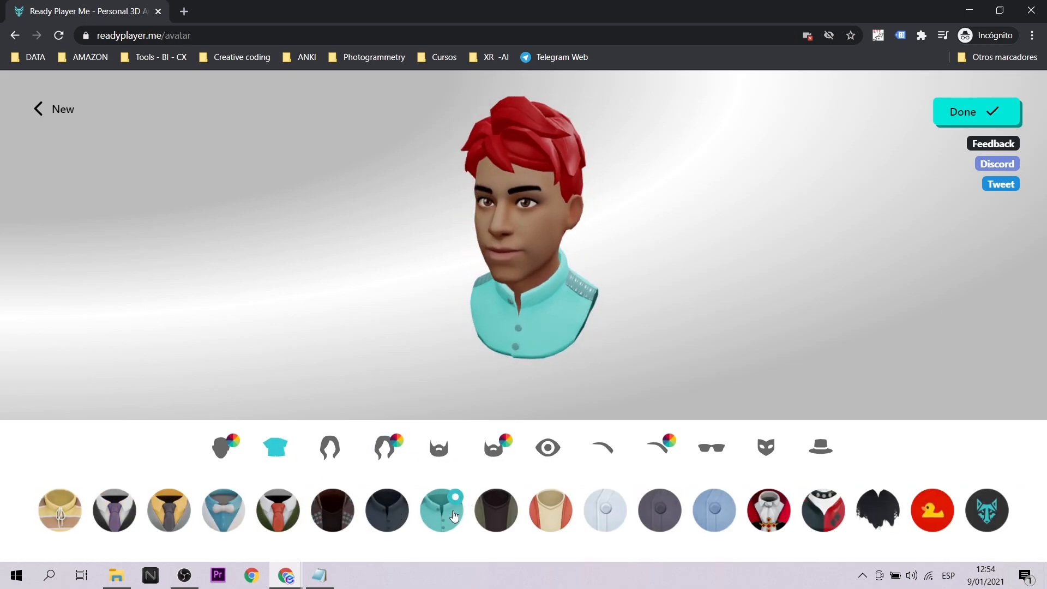
pyautogui.click(496, 510)
pyautogui.click(563, 515)
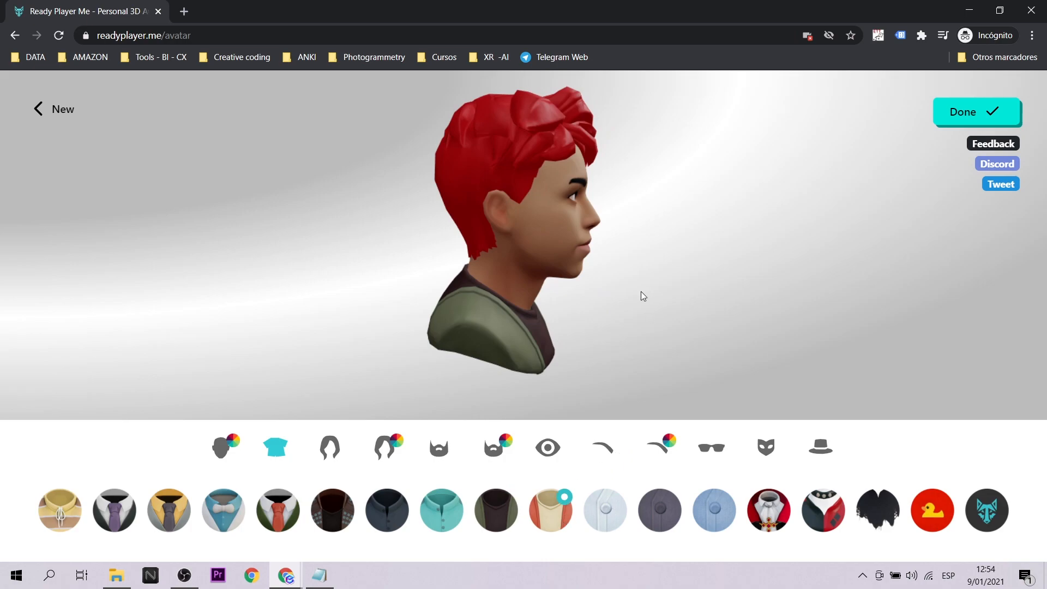
pyautogui.click(332, 510)
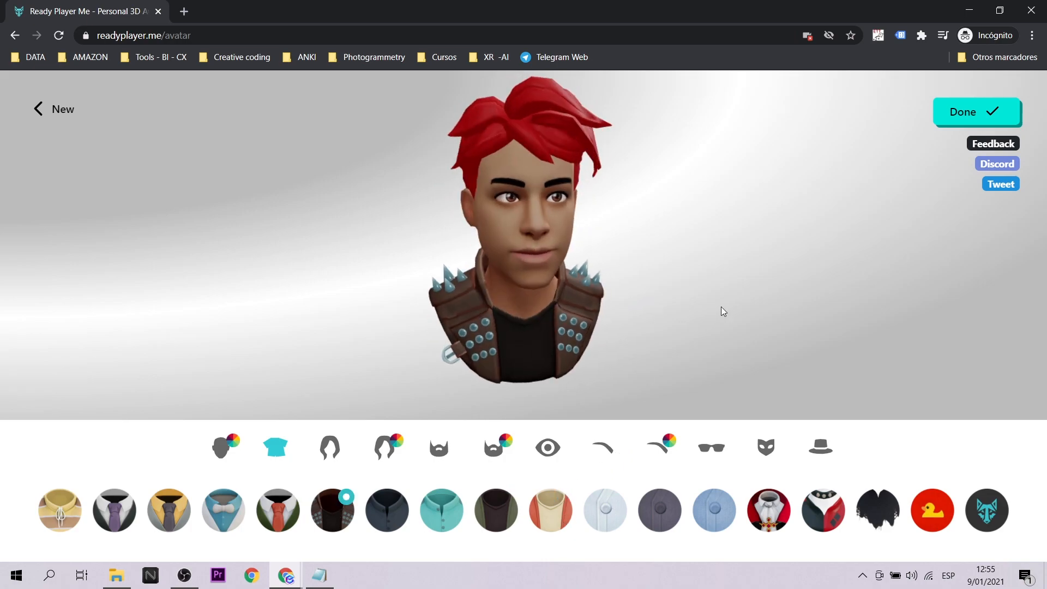
# Step: Change the avatar's hair colour to blue
pyautogui.click(377, 455)
pyautogui.moveTo(630, 556); pyautogui.dragTo(989, 555)
pyautogui.click(707, 507)
pyautogui.click(980, 509)
pyautogui.click(1019, 509)
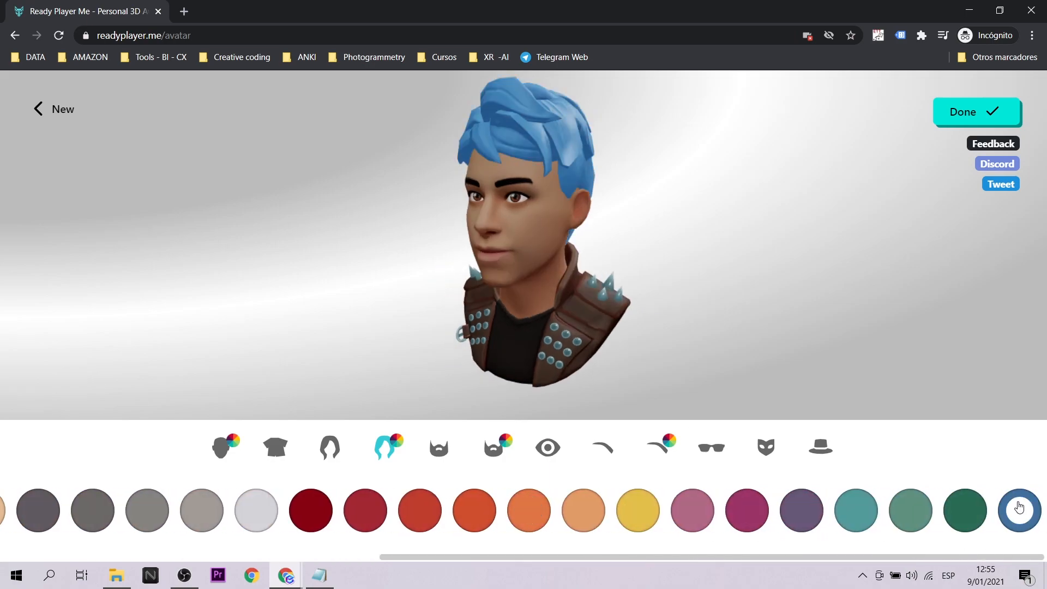
# Step: Add a thin jawline beard to the avatar and colour it blue
pyautogui.click(439, 447)
pyautogui.click(364, 509)
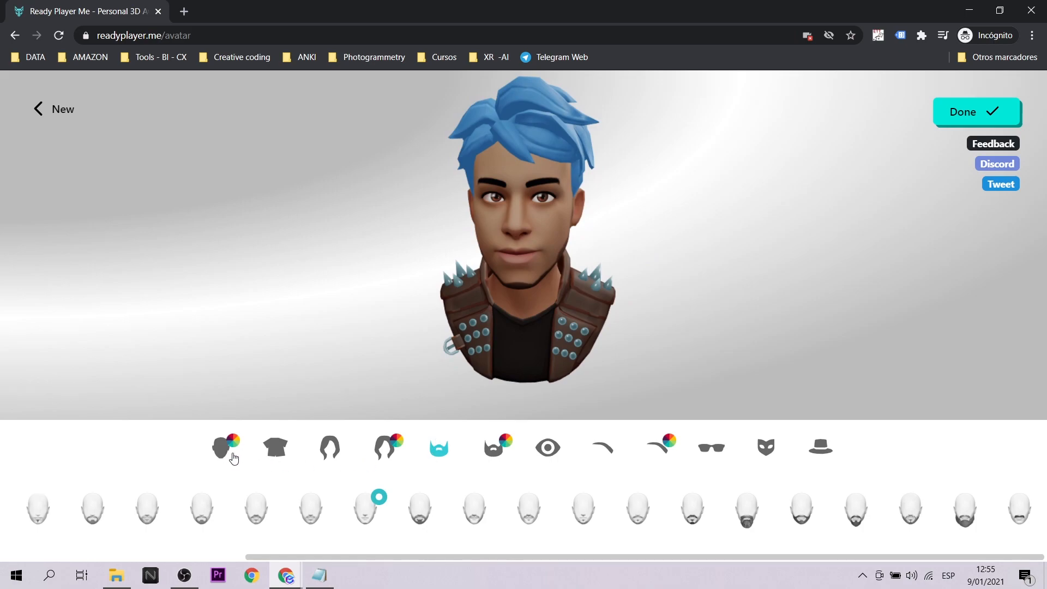
pyautogui.click(496, 449)
pyautogui.moveTo(526, 556); pyautogui.dragTo(700, 556)
pyautogui.click(1019, 509)
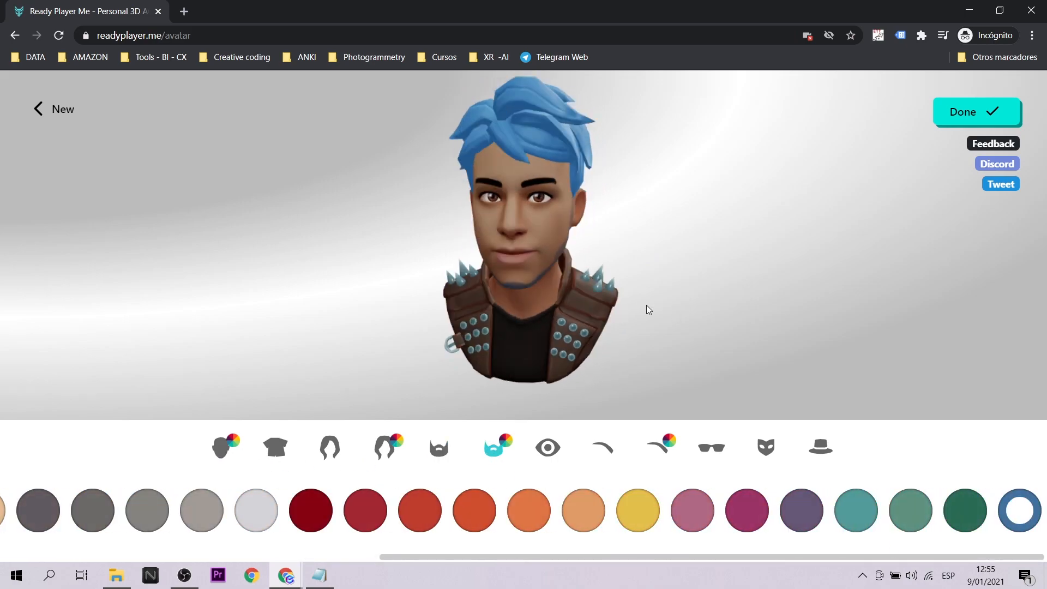
# Step: Try purple eyes on the avatar and set the eye colour to the reddish brown
pyautogui.click(548, 448)
pyautogui.click(649, 510)
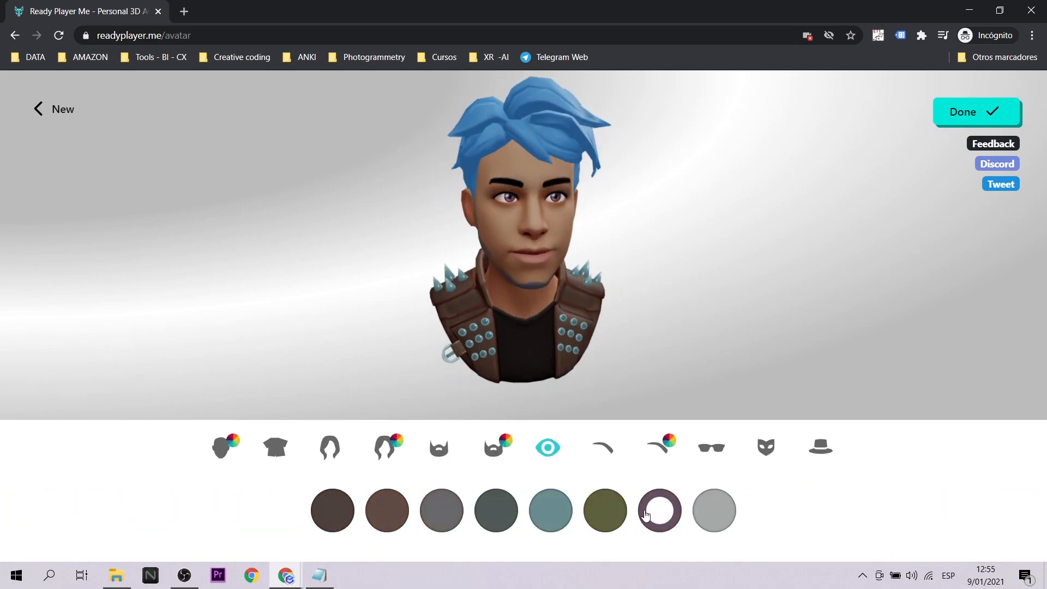
pyautogui.click(385, 514)
# Step: Try the thin black-framed glasses on the avatar and remove them again
pyautogui.click(711, 448)
pyautogui.click(245, 510)
pyautogui.click(20, 515)
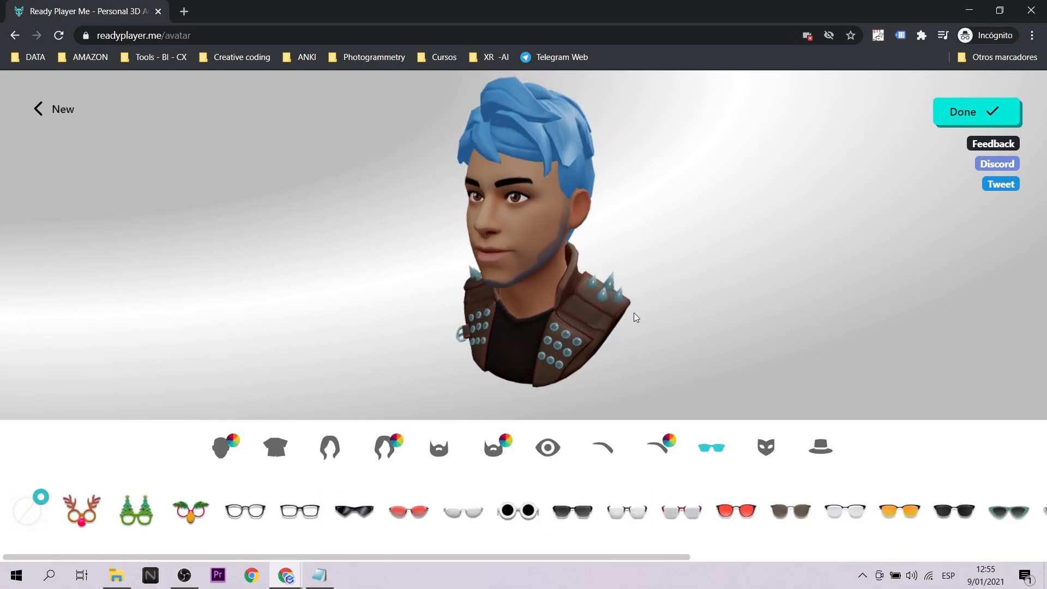
# Step: Finish the avatar without a hat and copy its download link for Mozilla Hubs
pyautogui.click(820, 447)
pyautogui.click(944, 119)
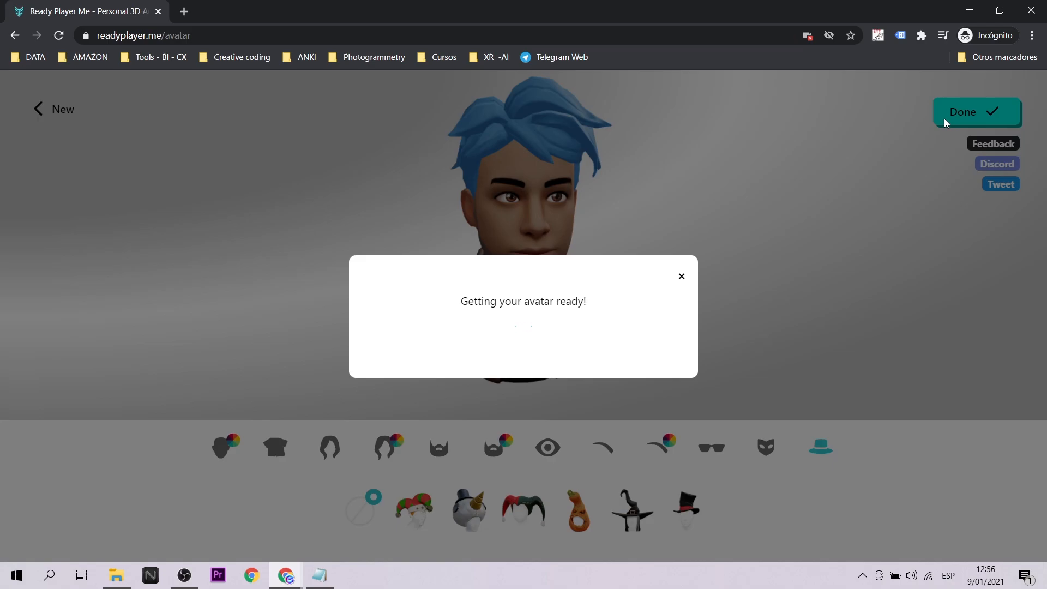
pyautogui.click(523, 415)
pyautogui.click(640, 174)
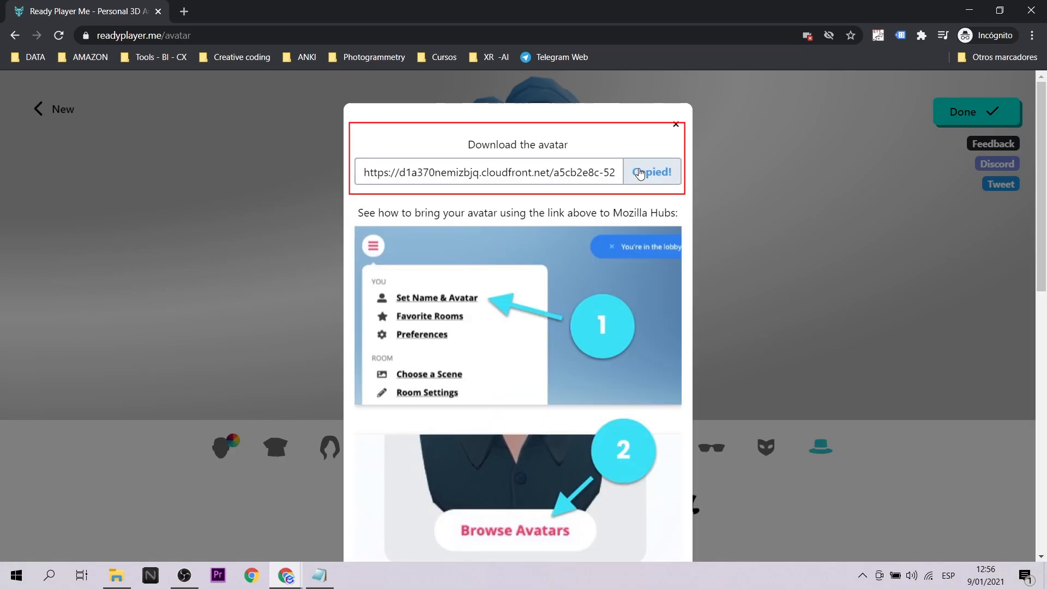
# Step: Load the copied link in a new browser tab to download the avatar's .glb file
pyautogui.click(183, 10)
pyautogui.hotkey('ctrl', 'v')
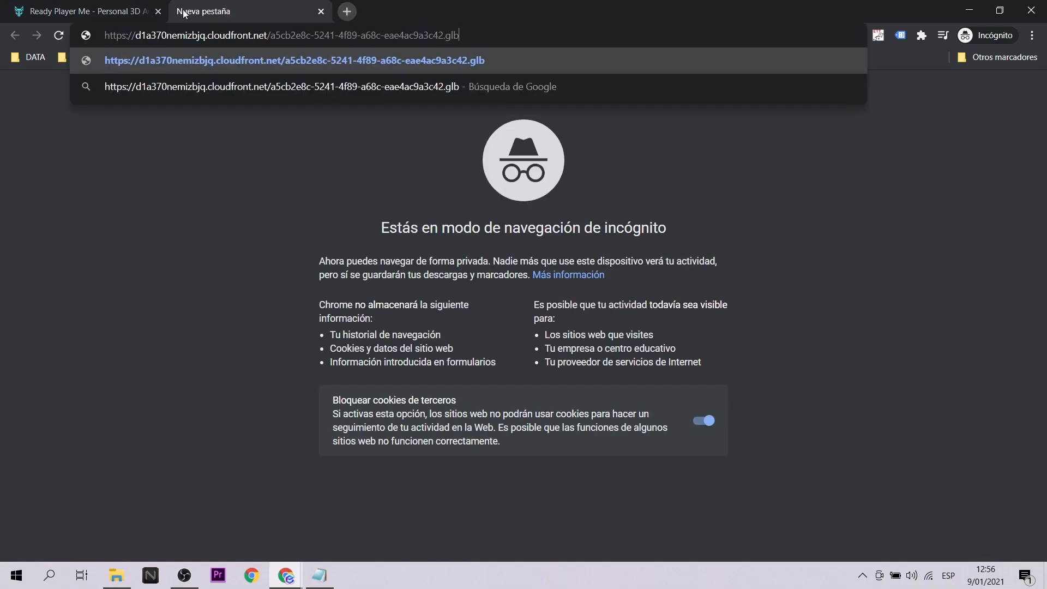
pyautogui.press('Return')
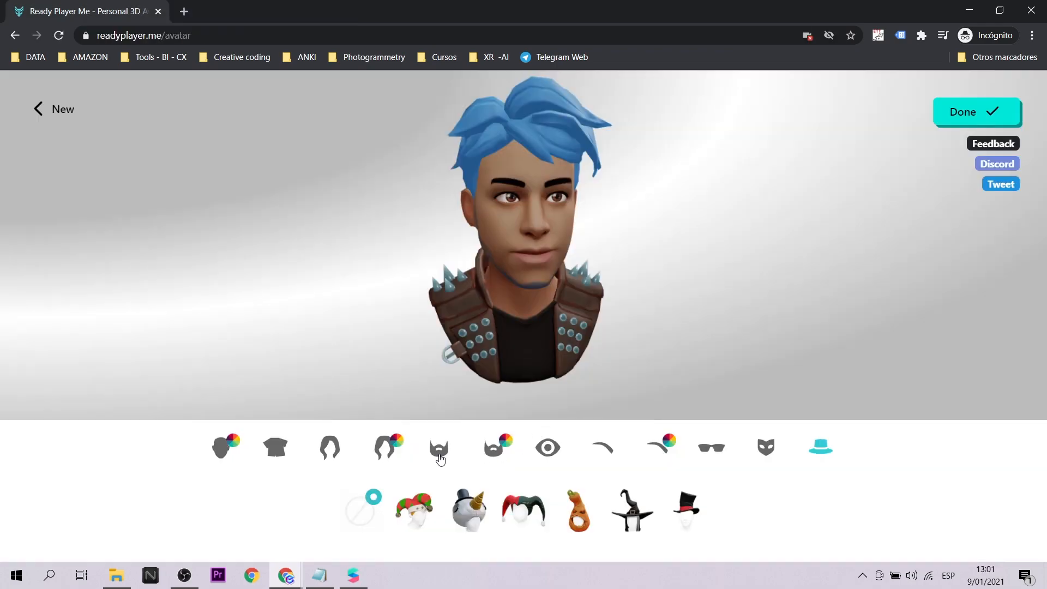
# Step: Give the avatar a fuller beard with moustache and colour both the beard and the hair dark red
pyautogui.click(440, 457)
pyautogui.click(736, 510)
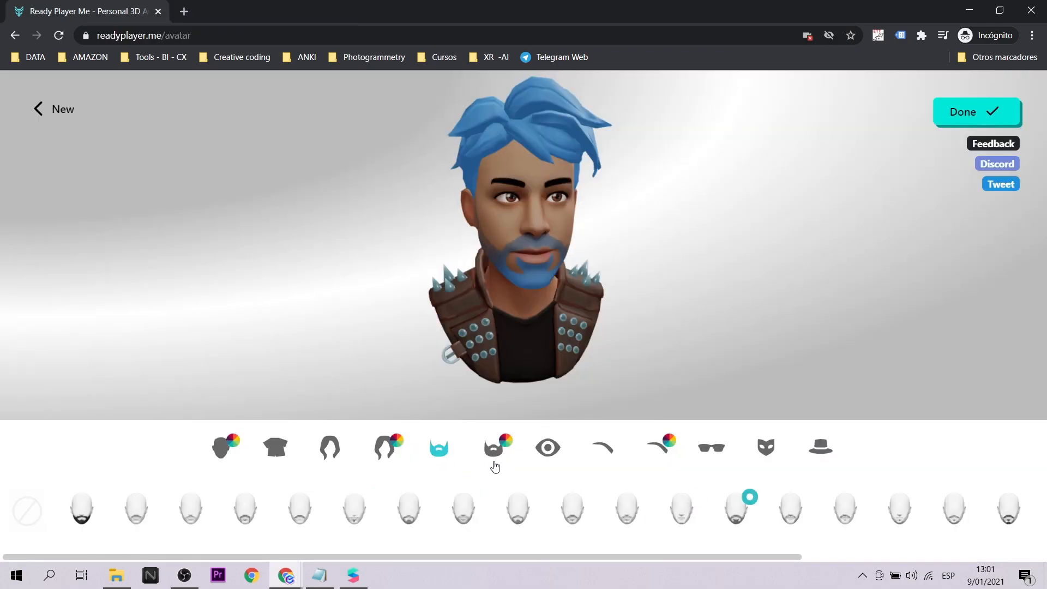
pyautogui.click(499, 451)
pyautogui.click(899, 509)
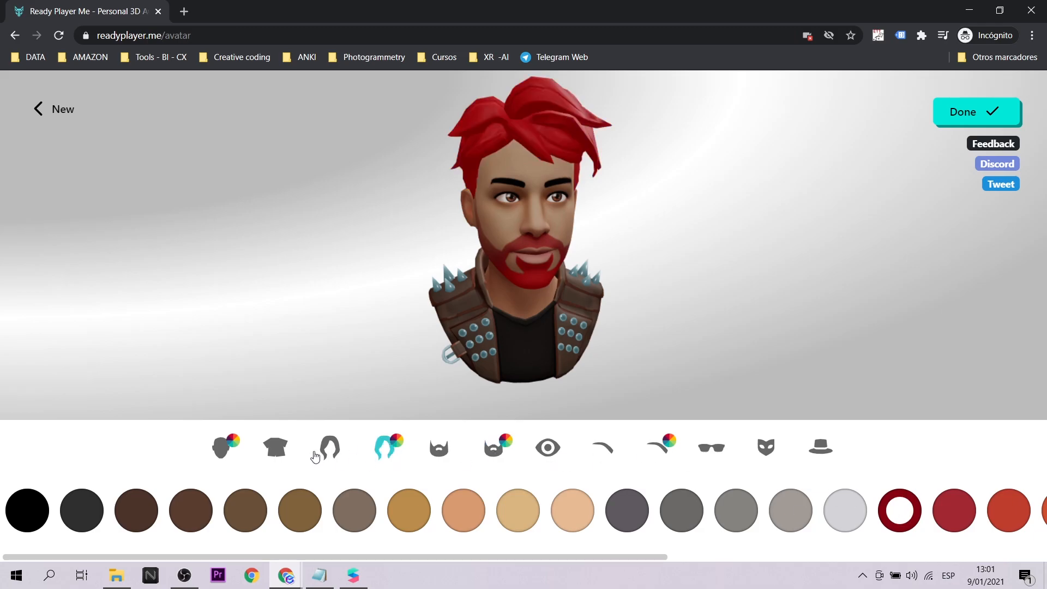
# Step: Try several outfits and dress the avatar in the dark suit with white shirt and purple tie
pyautogui.click(276, 448)
pyautogui.click(388, 514)
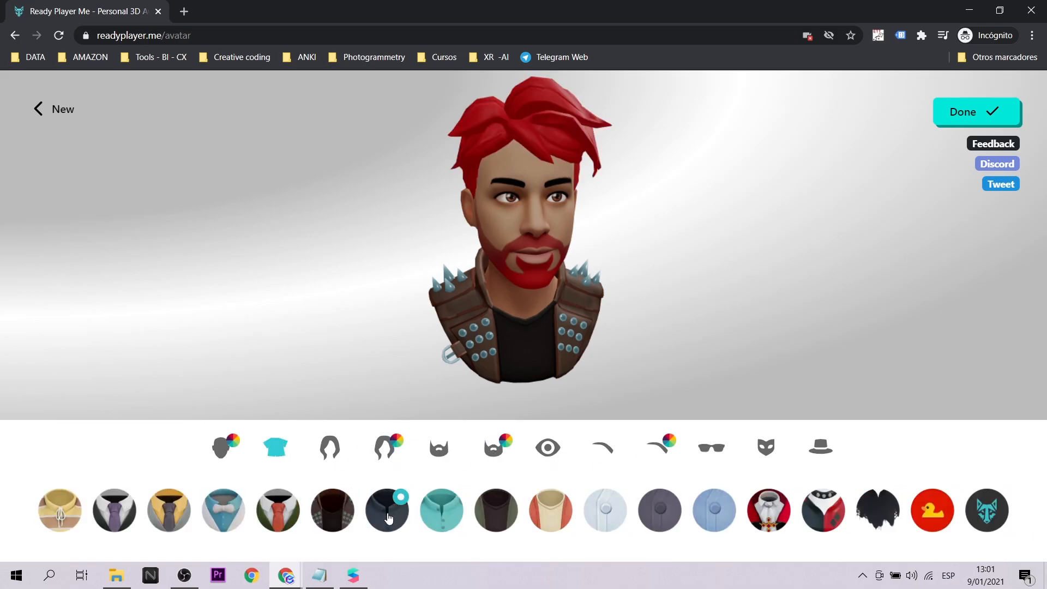
pyautogui.click(932, 512)
pyautogui.click(981, 511)
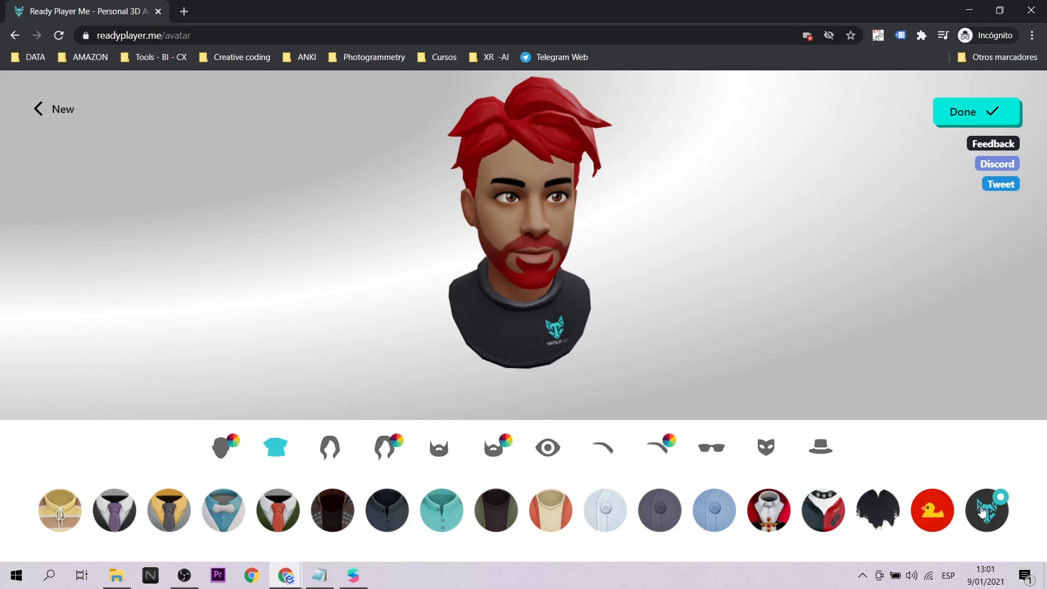
pyautogui.click(115, 511)
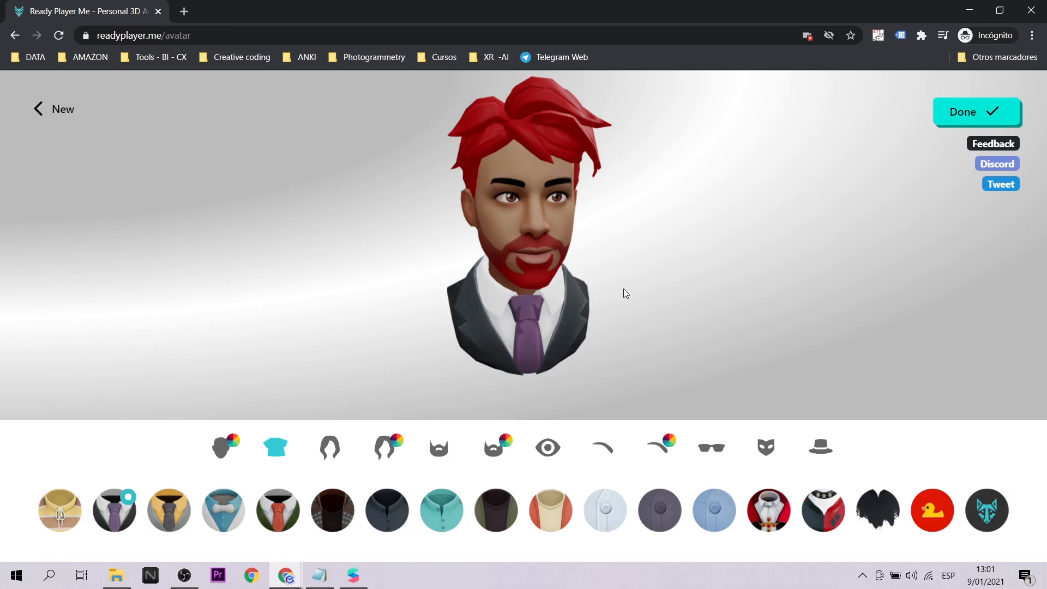
# Step: Set the avatar's hair colour to black, keeping the beard dark red
pyautogui.click(386, 449)
pyautogui.click(28, 510)
pyautogui.click(499, 450)
# Step: Set the avatar's eye colour to light grey and finish the avatar
pyautogui.click(551, 446)
pyautogui.click(721, 508)
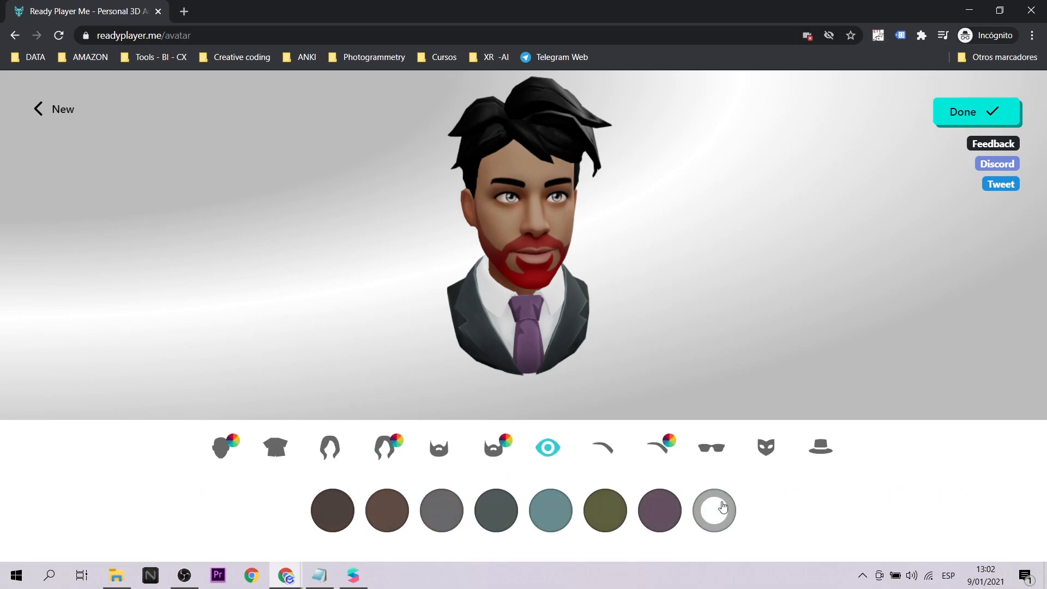
pyautogui.click(975, 107)
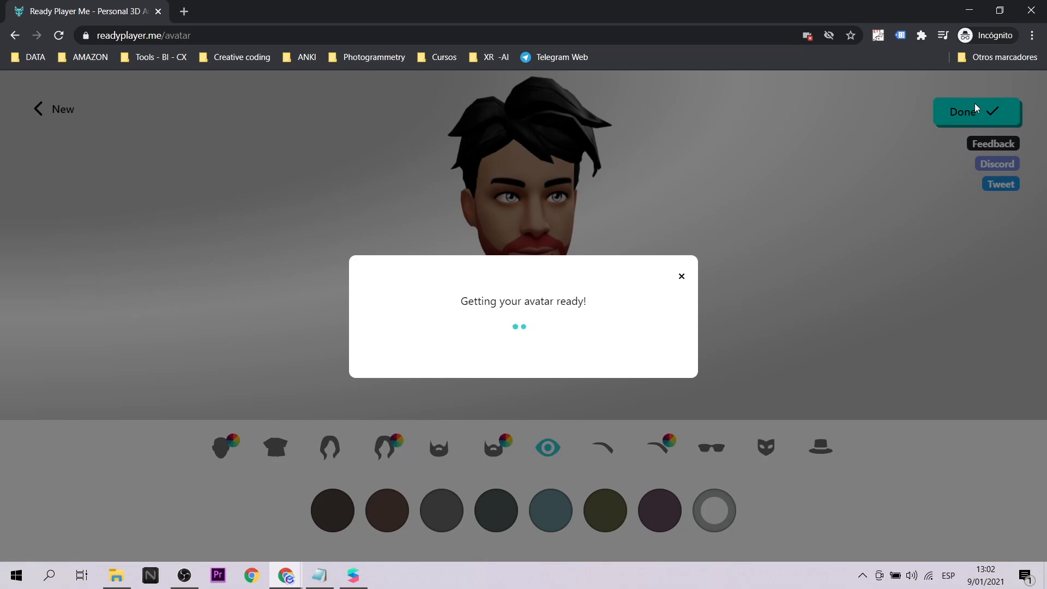
# Step: Switch to Spark AR Studio, create a new Plane Tracking project and enlarge the device preview
pyautogui.click(547, 384)
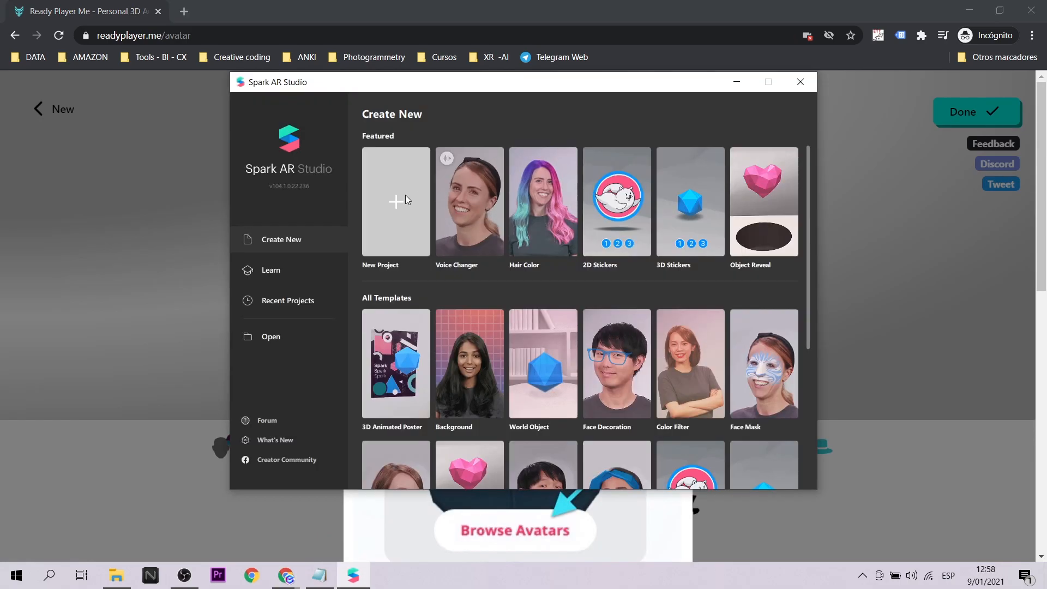
pyautogui.click(405, 194)
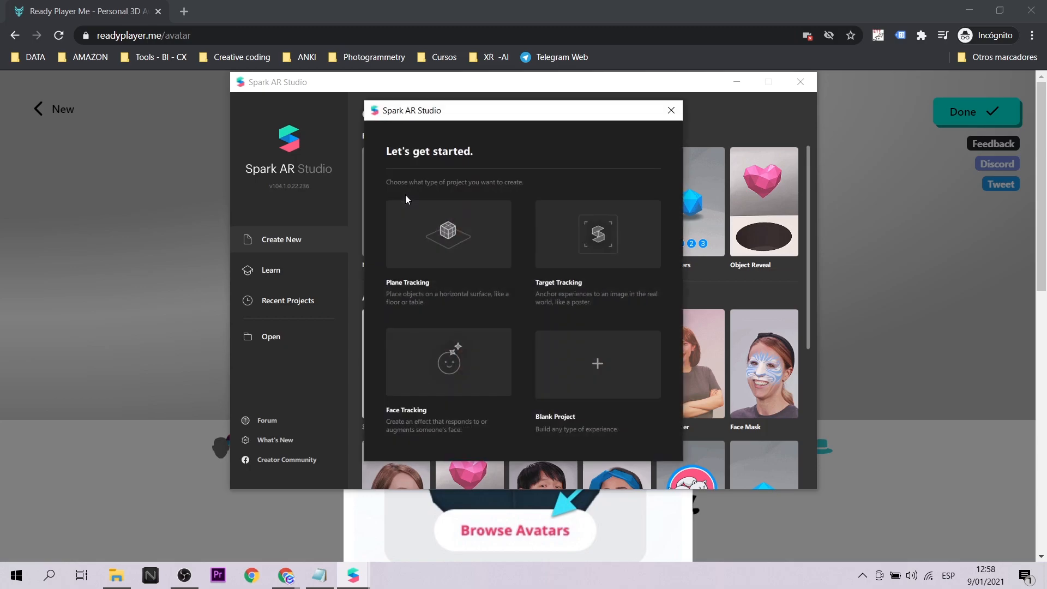
pyautogui.click(466, 239)
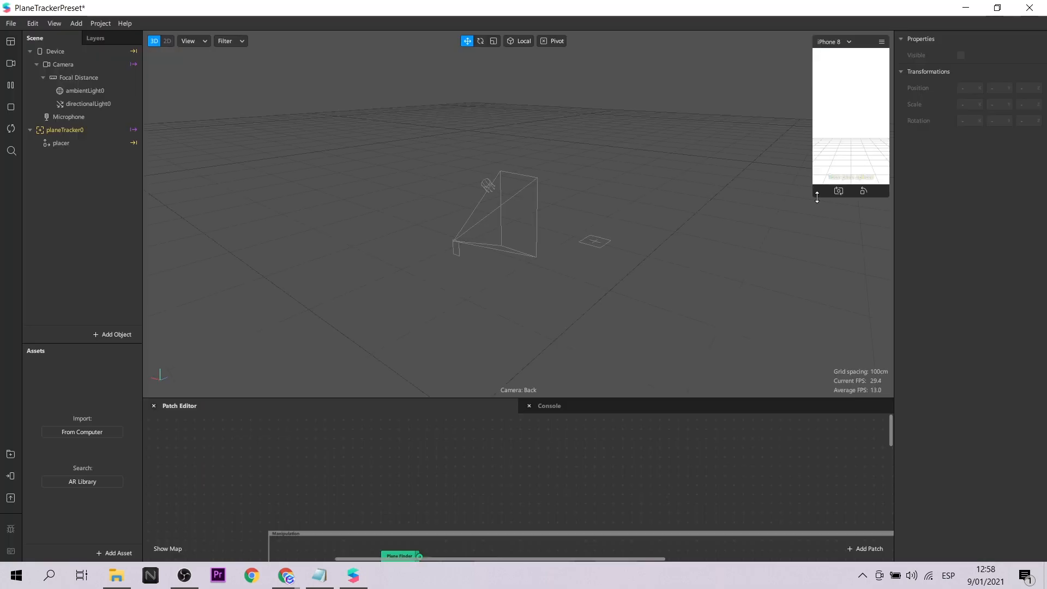
pyautogui.moveTo(817, 197); pyautogui.dragTo(816, 235)
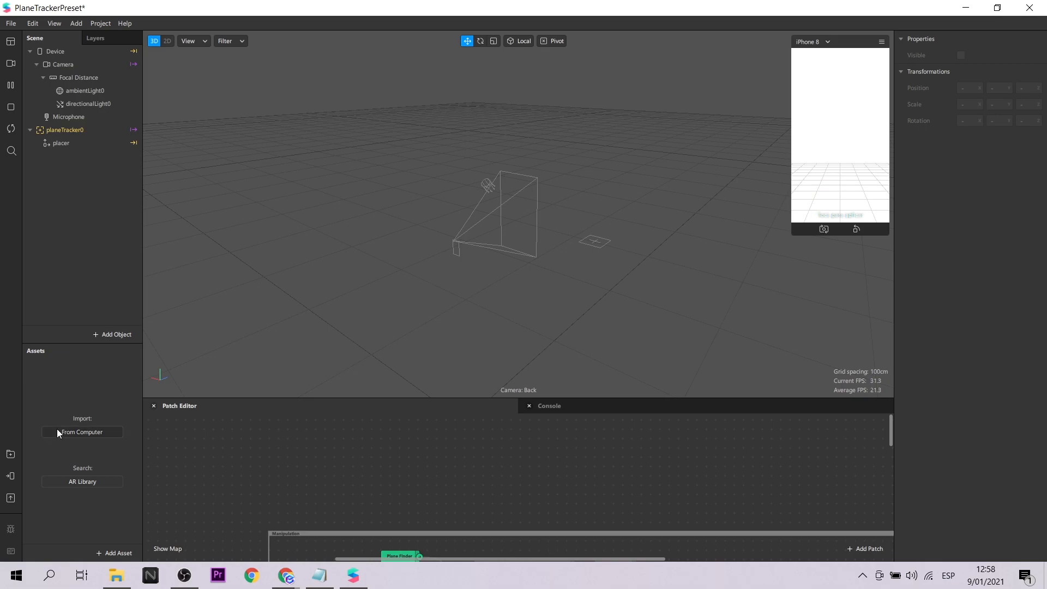
# Step: Import the avatar3d model from the computer under the plane tracker's placer and move it to about 0.157 on Z
pyautogui.click(164, 131)
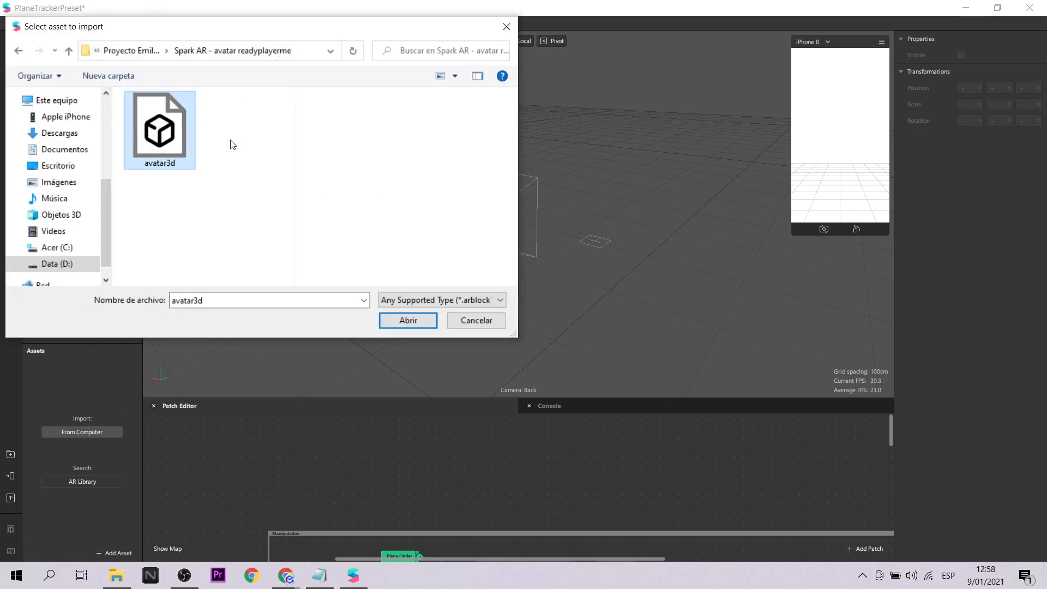
pyautogui.click(417, 322)
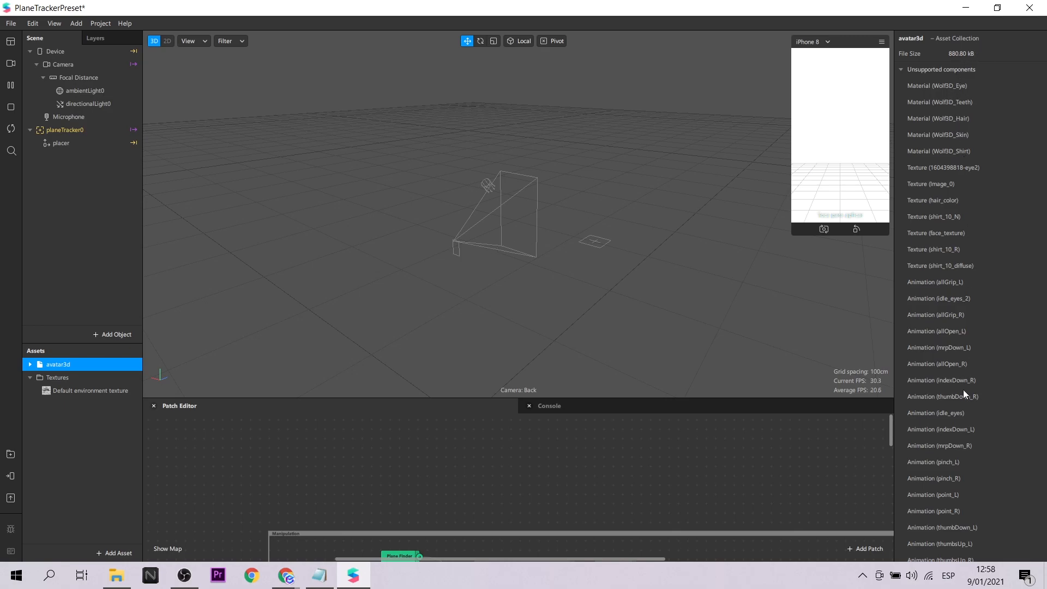
pyautogui.moveTo(67, 145); pyautogui.dragTo(76, 142)
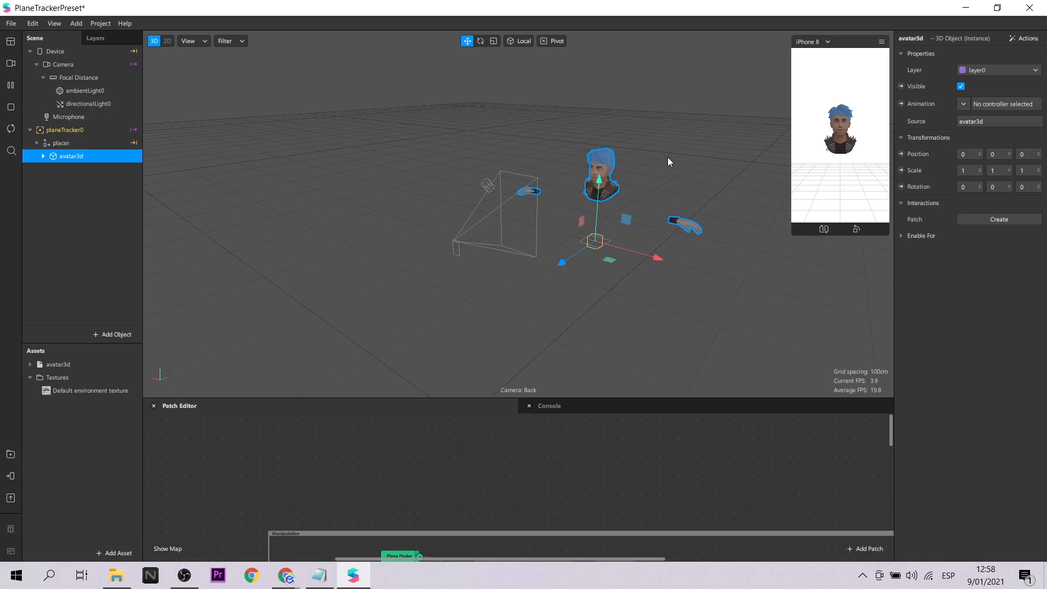
pyautogui.moveTo(794, 232); pyautogui.dragTo(799, 253)
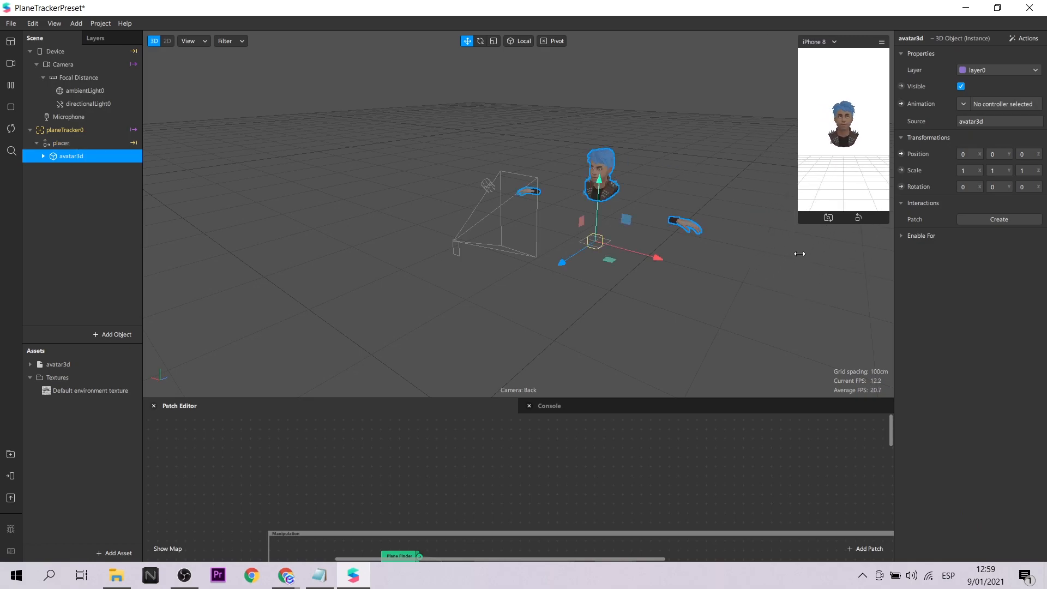
pyautogui.moveTo(562, 268); pyautogui.dragTo(552, 274)
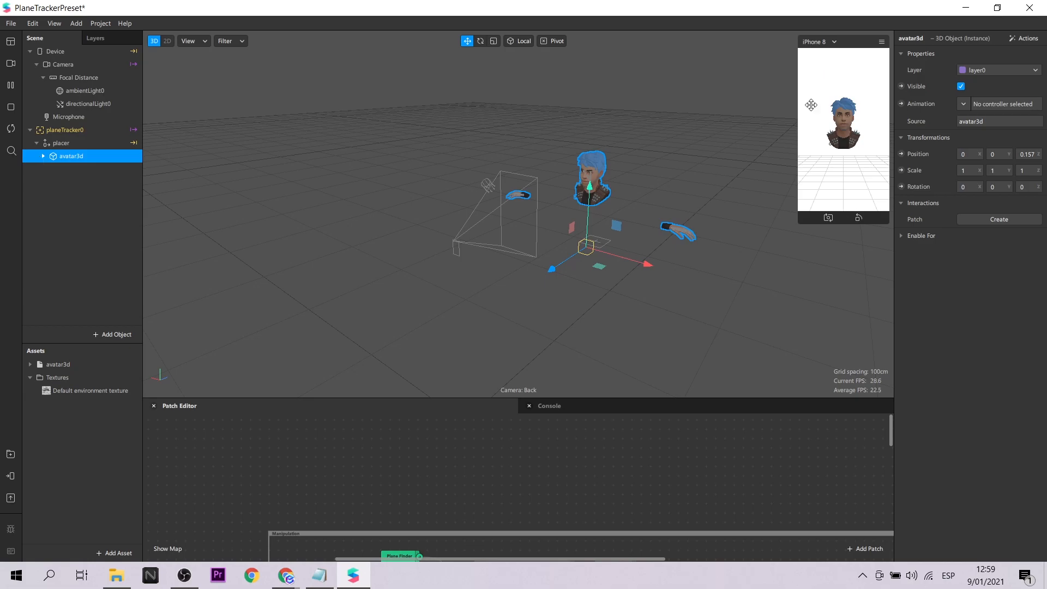
# Step: Assign a new animation playback controller to the avatar, using the idle_eyes clip at 80% speed
pyautogui.click(963, 107)
pyautogui.click(970, 133)
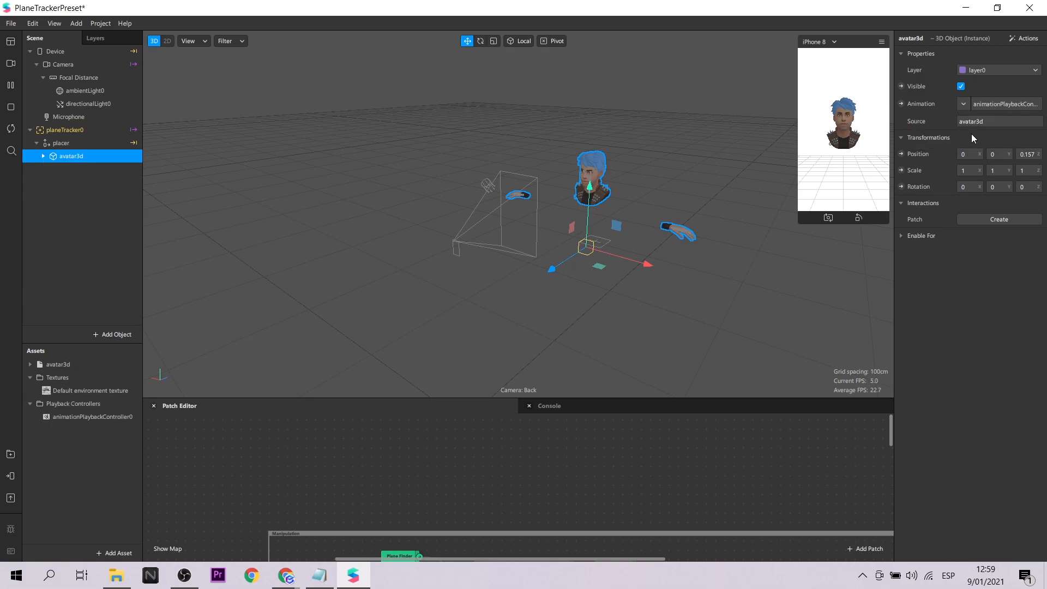
pyautogui.click(90, 416)
pyautogui.click(967, 70)
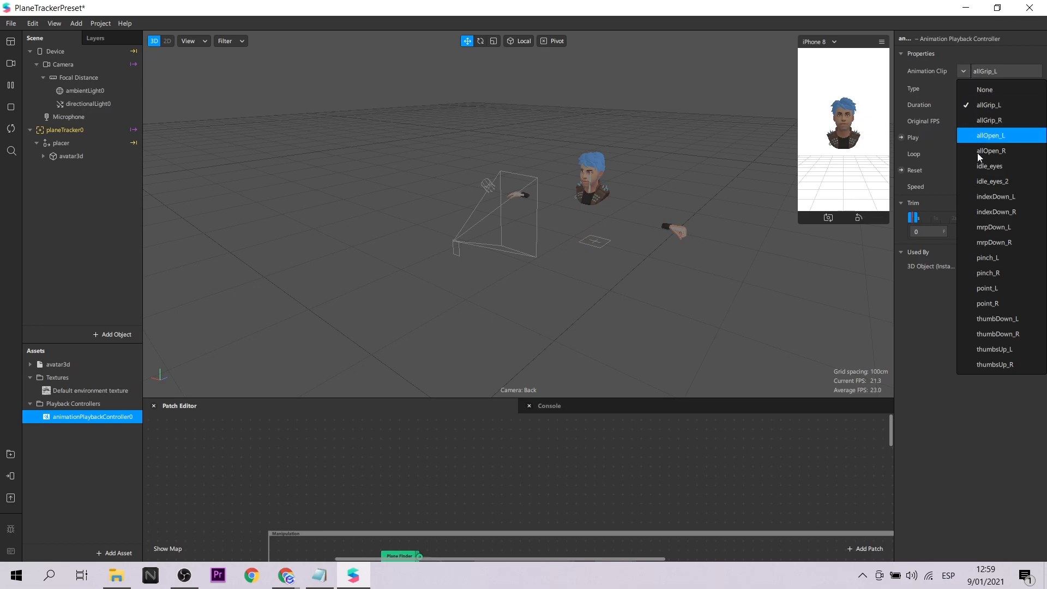
pyautogui.click(981, 181)
pyautogui.moveTo(797, 223); pyautogui.dragTo(669, 227)
pyautogui.click(963, 71)
pyautogui.click(982, 167)
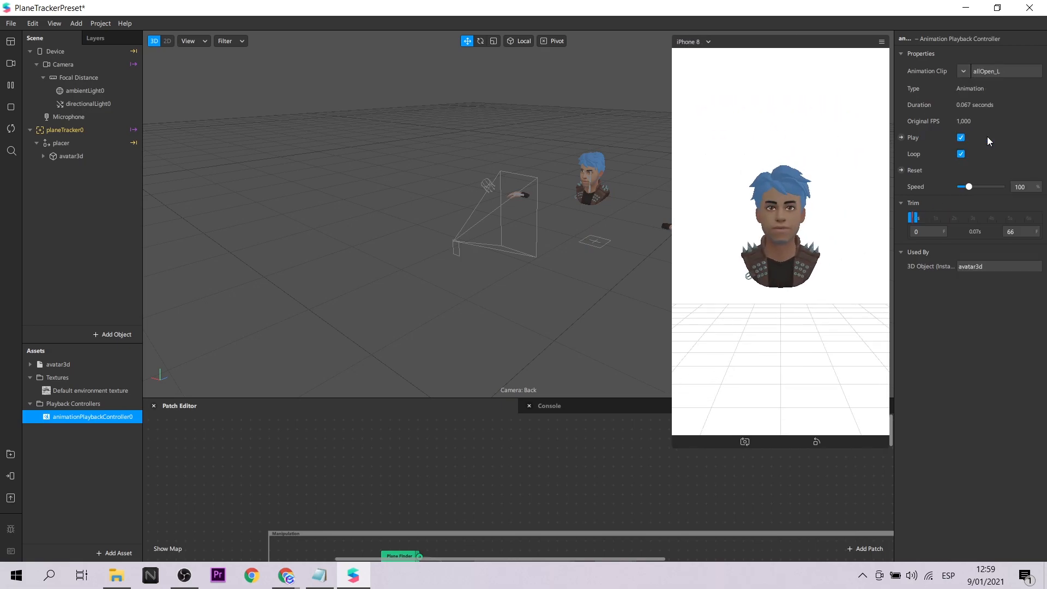
pyautogui.click(1019, 187)
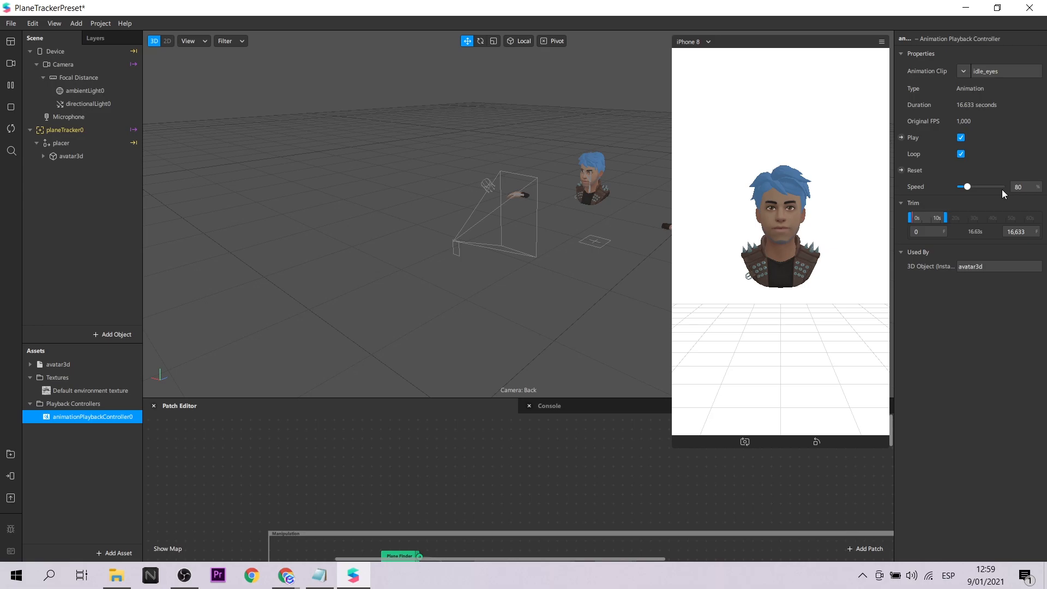
# Step: Examine the avatar3d hierarchy, looking at its Hips and Spine nodes and the left and right eye meshes
pyautogui.scroll(2, 611, 262)
pyautogui.click(627, 306)
pyautogui.moveTo(673, 447); pyautogui.dragTo(787, 244)
pyautogui.scroll(5, 576, 126)
pyautogui.click(43, 156)
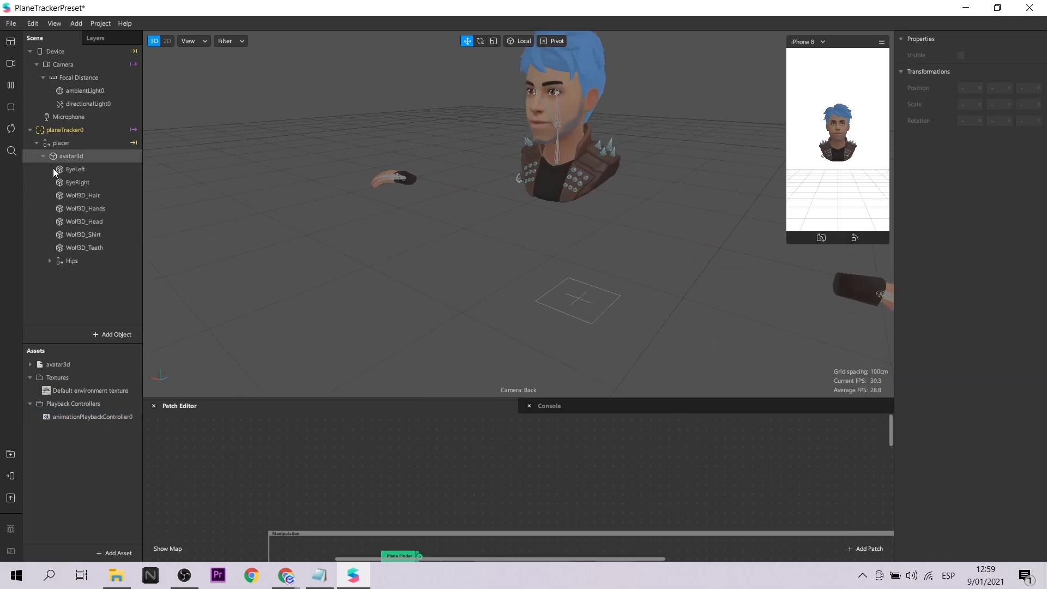
pyautogui.click(49, 262)
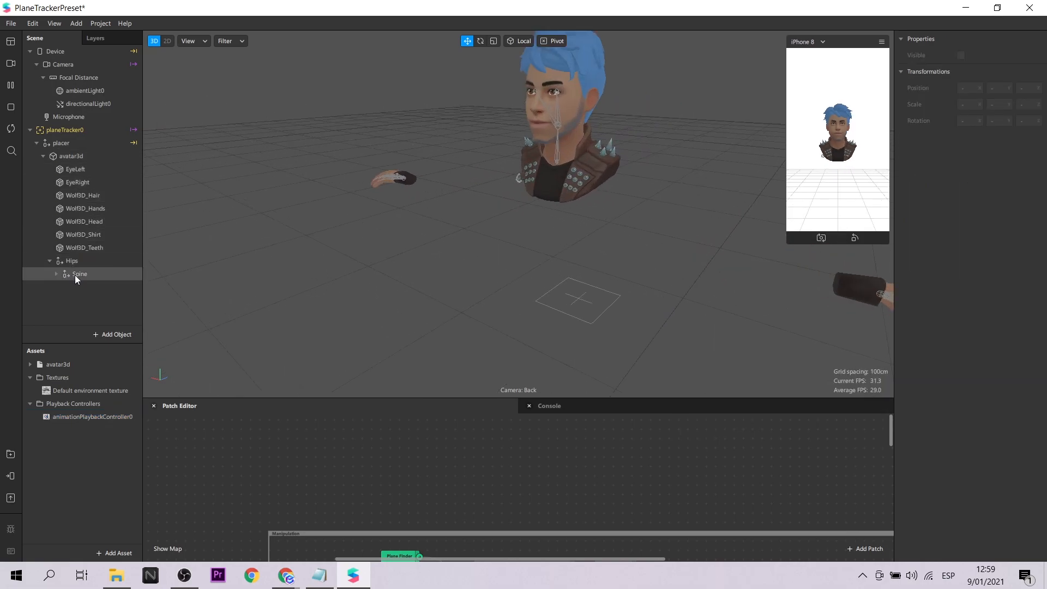
pyautogui.click(74, 275)
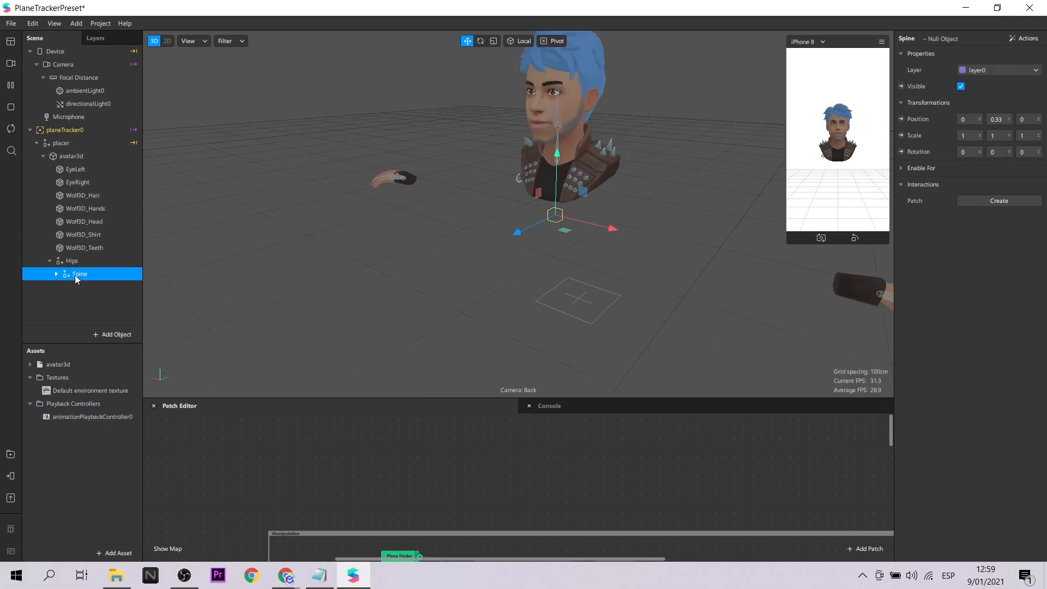
pyautogui.click(63, 172)
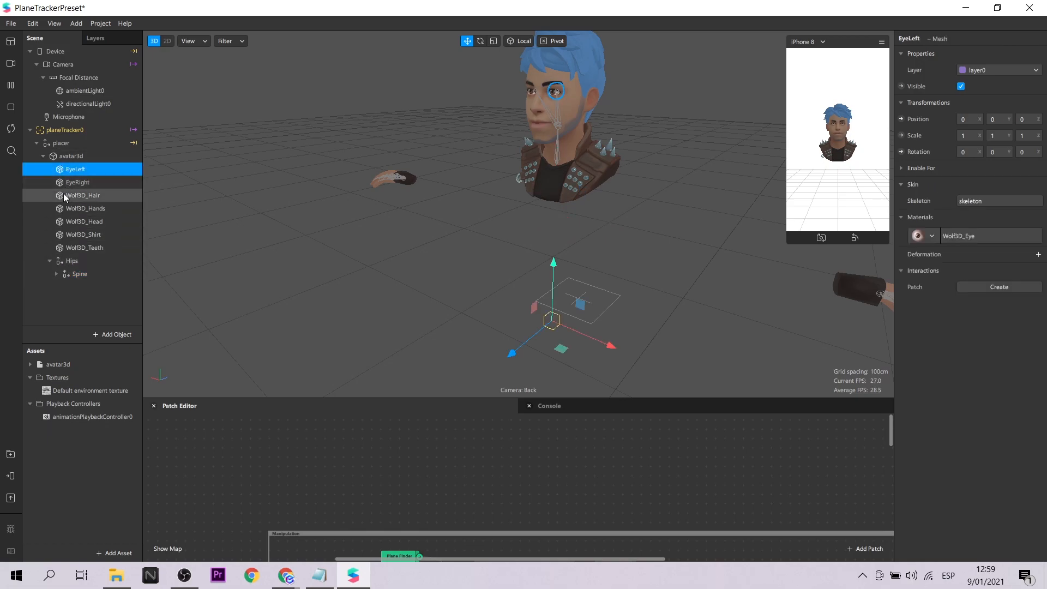
pyautogui.click(73, 181)
# Step: Hide and show the Wolf3D_Hair mesh to check which part of the avatar it covers
pyautogui.click(79, 197)
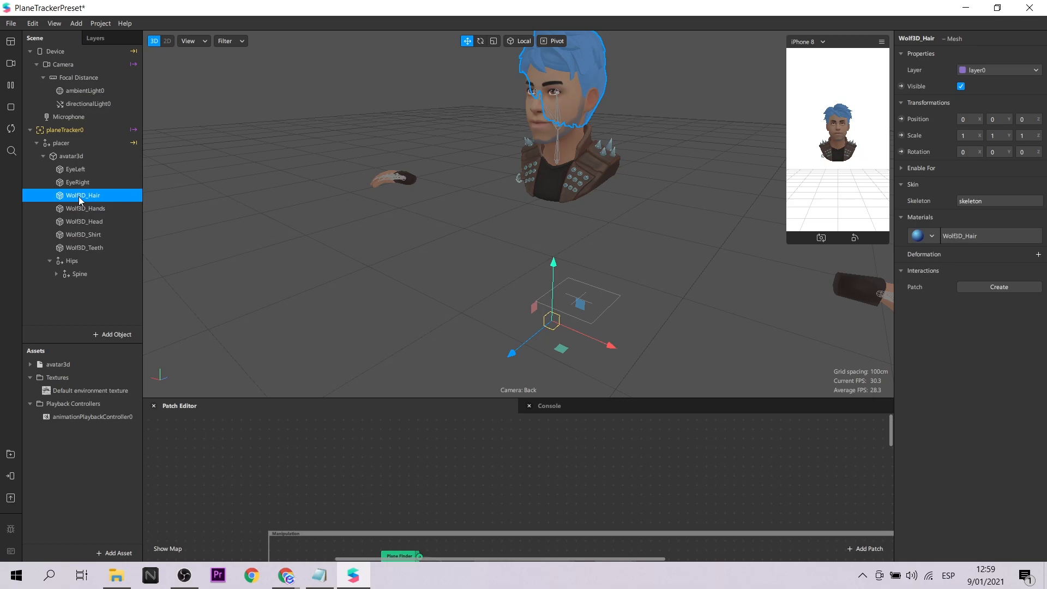
pyautogui.click(961, 86)
pyautogui.moveTo(509, 267); pyautogui.dragTo(573, 292)
pyautogui.click(961, 86)
pyautogui.click(960, 86)
pyautogui.click(960, 86)
# Step: Check the Wolf3D_Hands and Wolf3D_Head meshes by hiding each one and showing it again
pyautogui.click(86, 209)
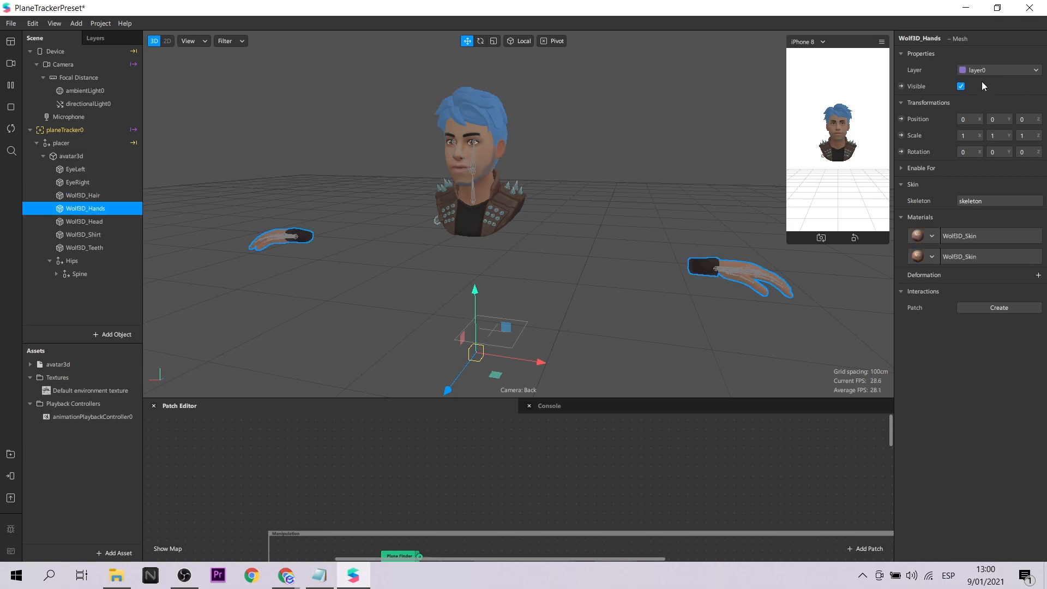
pyautogui.click(961, 86)
pyautogui.click(961, 86)
pyautogui.click(94, 222)
pyautogui.click(961, 87)
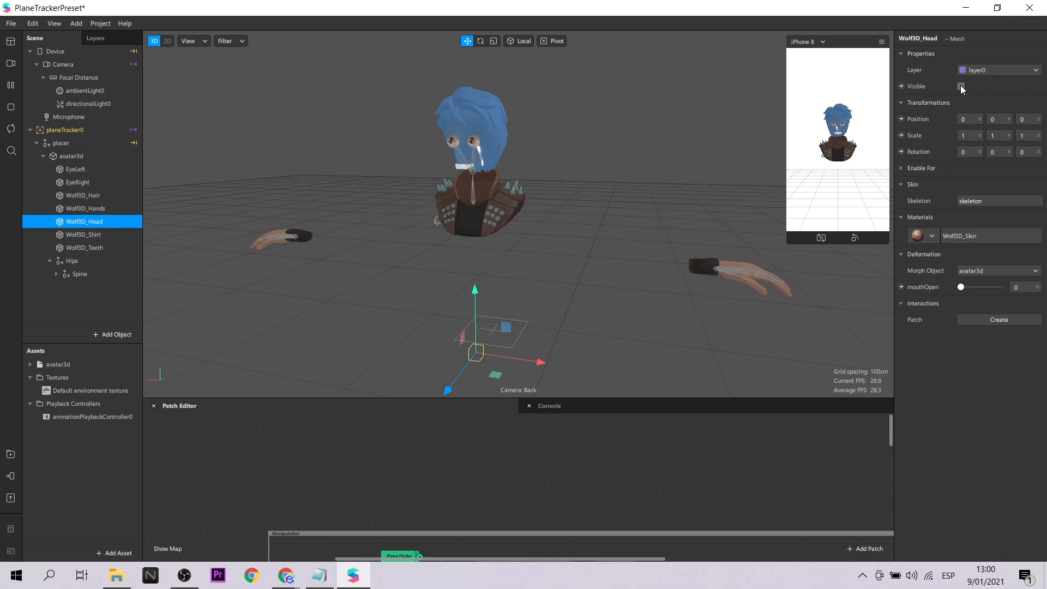
pyautogui.click(961, 87)
# Step: Hide and show the Wolf3D_Shirt mesh, and look through the teeth mesh and the avatar's materials and textures
pyautogui.click(84, 234)
pyautogui.click(960, 86)
pyautogui.click(960, 87)
pyautogui.click(85, 247)
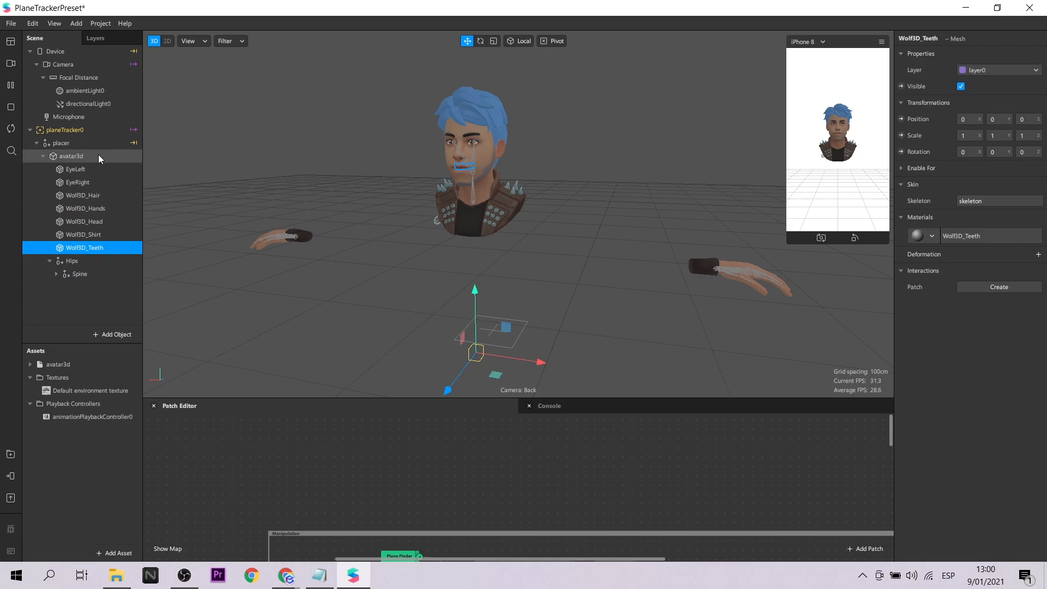
pyautogui.click(30, 364)
pyautogui.scroll(-5, 60, 478)
pyautogui.click(83, 299)
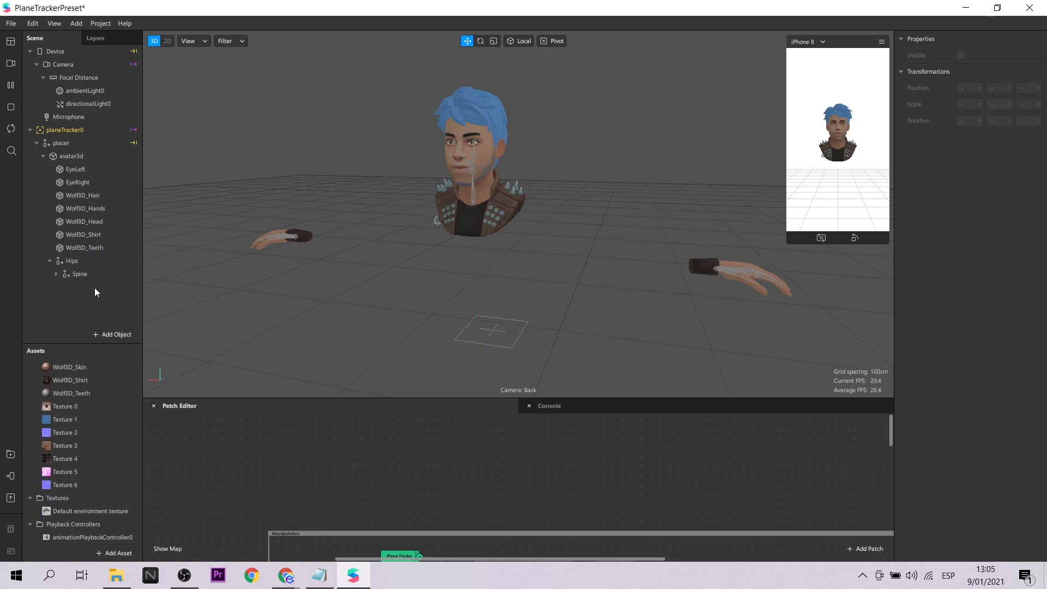
# Step: Import the second avatar model, avatar3d_1, from the computer into the project's assets
pyautogui.click(113, 552)
pyautogui.moveTo(211, 372)
pyautogui.click(288, 374)
pyautogui.click(243, 128)
pyautogui.click(408, 320)
pyautogui.scroll(6, 77, 462)
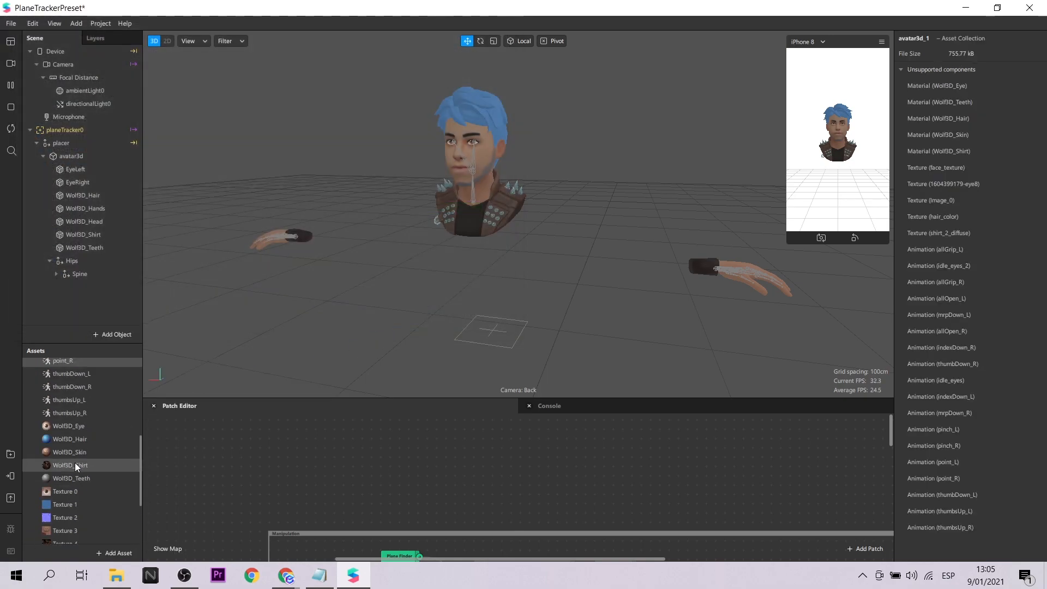
# Step: Add the avatar3d_1 model to the scene under the plane tracker's placer
pyautogui.click(29, 364)
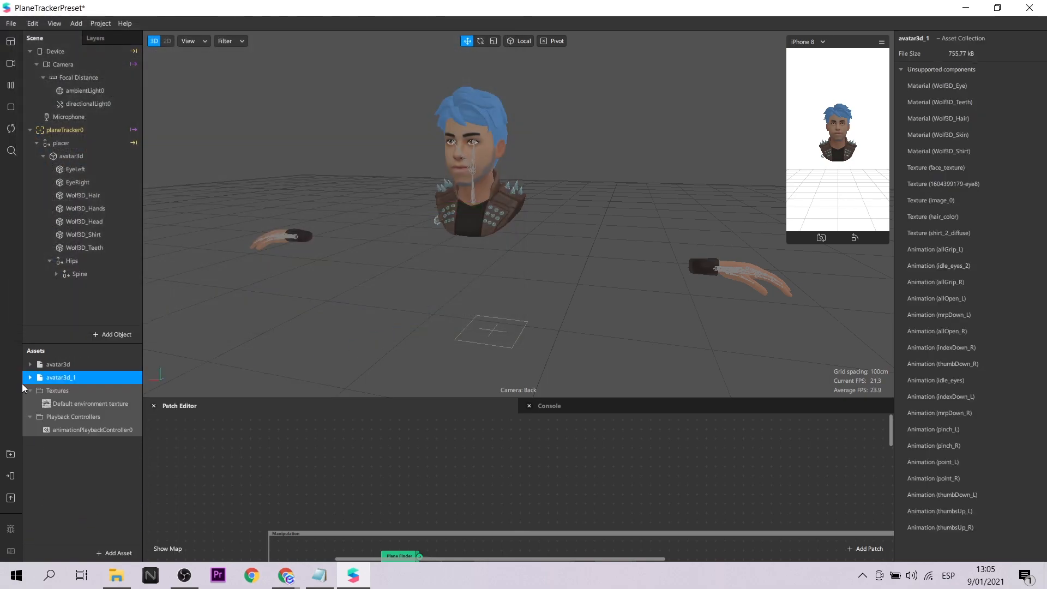
pyautogui.click(86, 477)
pyautogui.click(75, 378)
pyautogui.moveTo(77, 141); pyautogui.dragTo(77, 141)
pyautogui.click(43, 157)
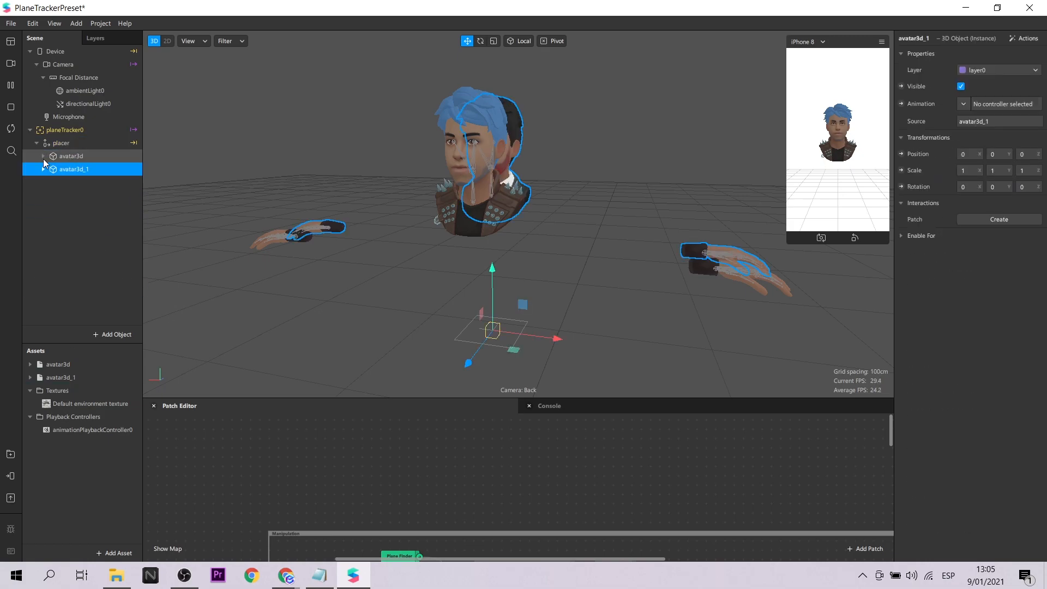
# Step: Examine the two avatars together from other angles in the viewport and in the device preview
pyautogui.click(630, 280)
pyautogui.moveTo(630, 280); pyautogui.dragTo(596, 259, button='right')
pyautogui.moveTo(833, 166)
pyautogui.mouseDown()
pyautogui.moveTo(819, 171)
pyautogui.moveTo(834, 153)
pyautogui.moveTo(842, 169)
pyautogui.mouseUp()
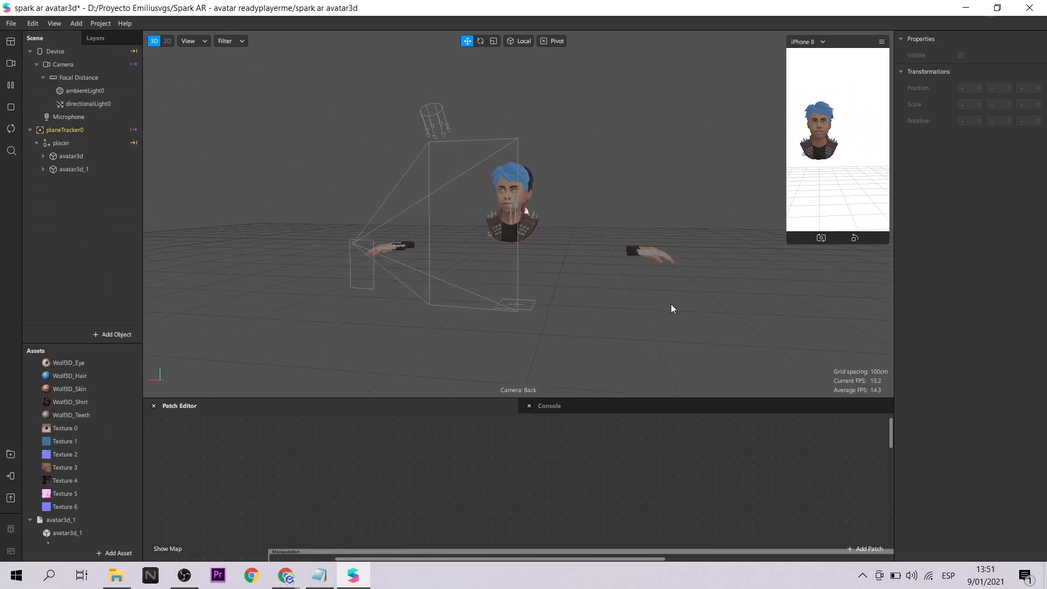
pyautogui.click(547, 194)
pyautogui.moveTo(543, 343)
pyautogui.mouseDown()
pyautogui.moveTo(595, 357)
pyautogui.moveTo(560, 332)
pyautogui.mouseUp()
pyautogui.click(507, 191)
# Step: Hide the Wolf3D_Hands mesh of both avatar3d and avatar3d_1
pyautogui.click(82, 157)
pyautogui.click(43, 156)
pyautogui.click(85, 209)
pyautogui.click(961, 88)
pyautogui.click(43, 156)
pyautogui.click(43, 169)
pyautogui.click(85, 222)
pyautogui.click(960, 87)
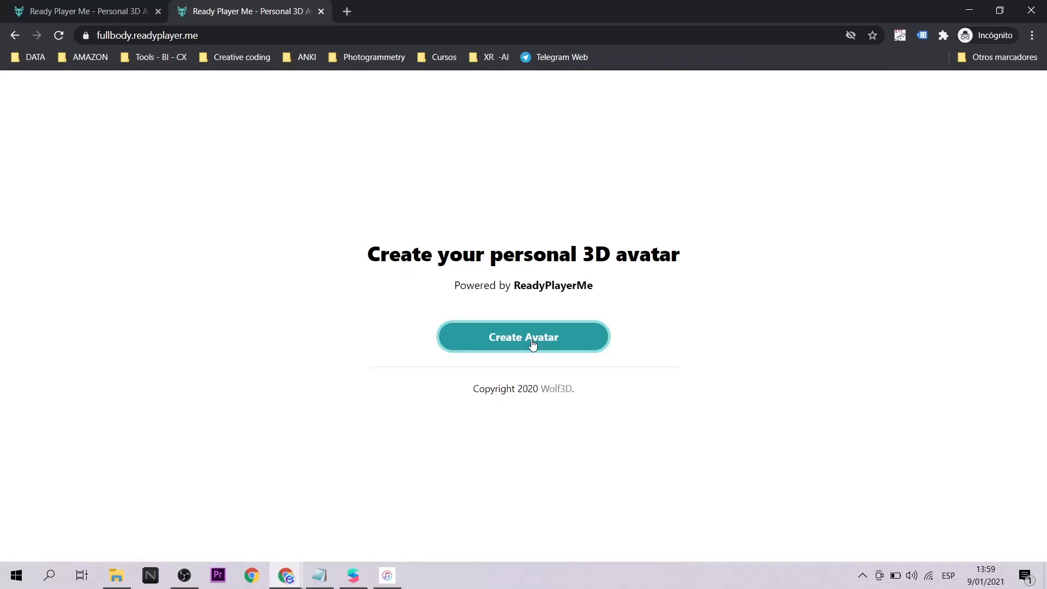
# Step: Switch to Ready Player Me's full-body site and create a male avatar from a photo file
pyautogui.click(533, 343)
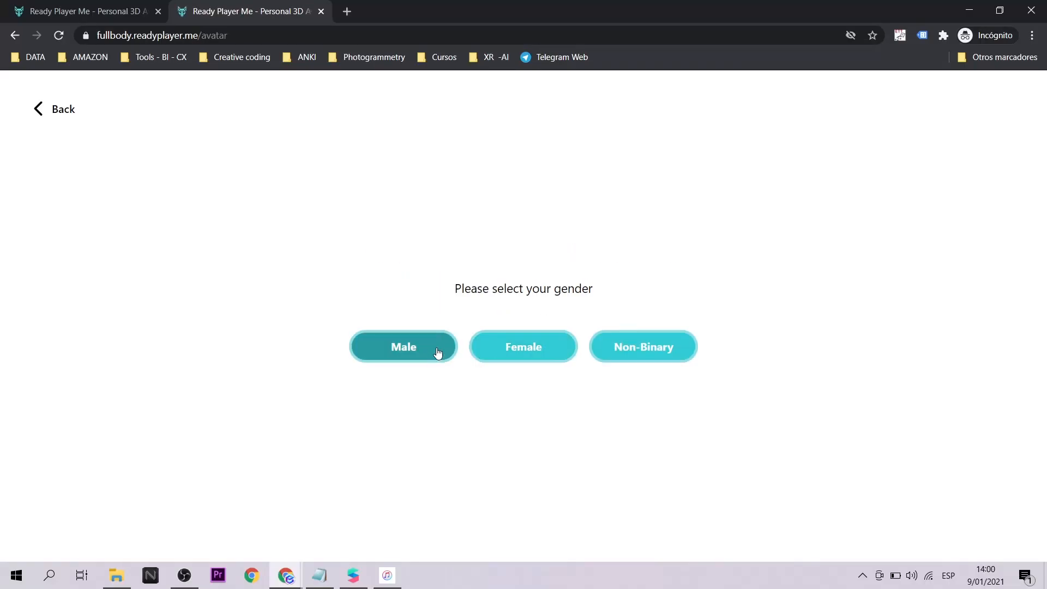
pyautogui.click(423, 352)
pyautogui.click(523, 402)
pyautogui.click(507, 495)
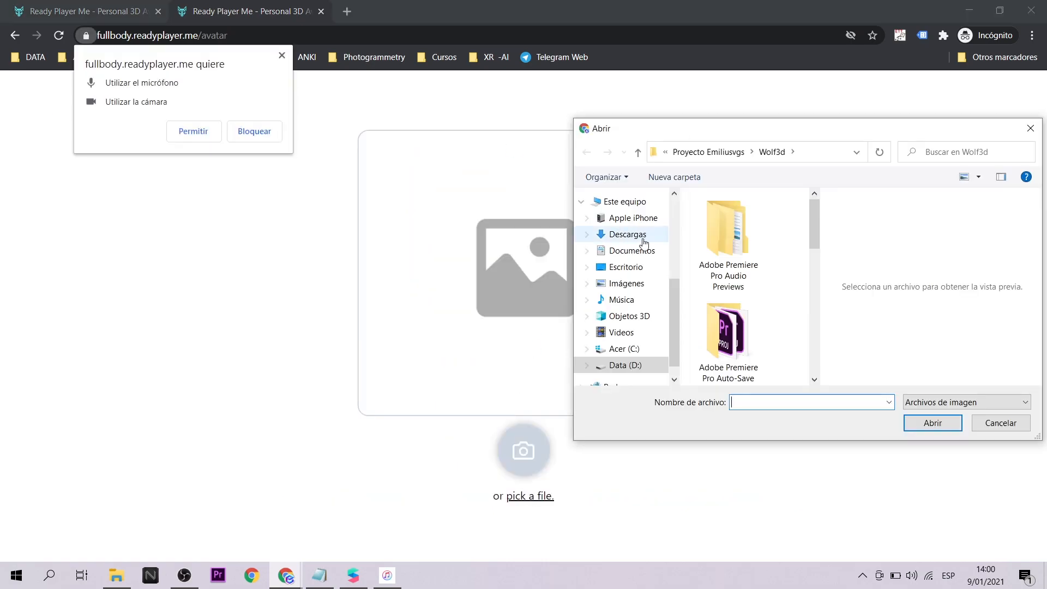
pyautogui.click(728, 266)
pyautogui.click(932, 423)
pyautogui.click(282, 55)
pyautogui.click(577, 463)
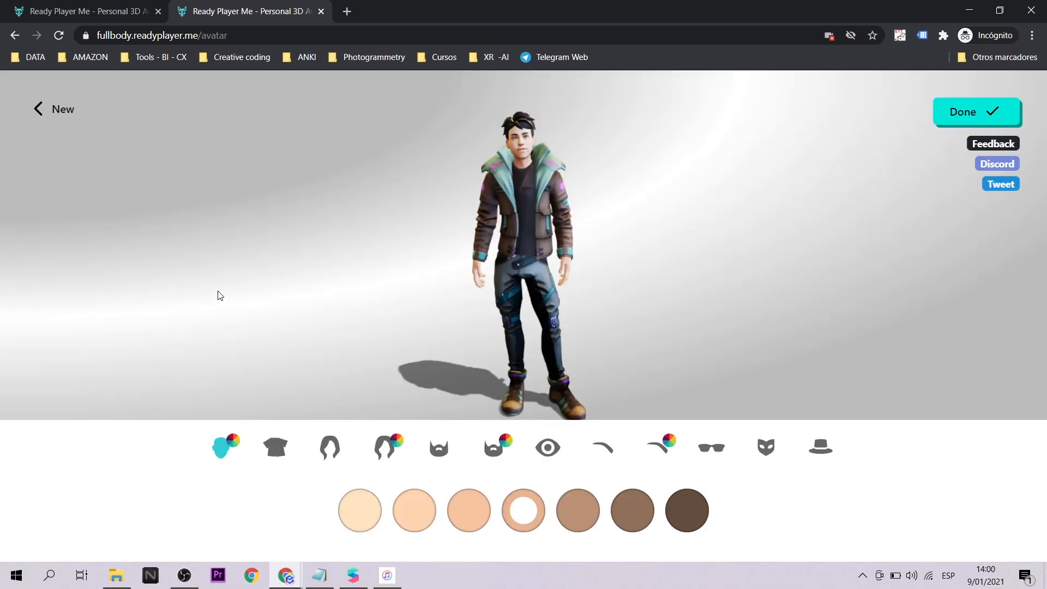
# Step: Set the full-body avatar's skin to the second-darkest brown tone and its hair colour to light blue
pyautogui.click(623, 508)
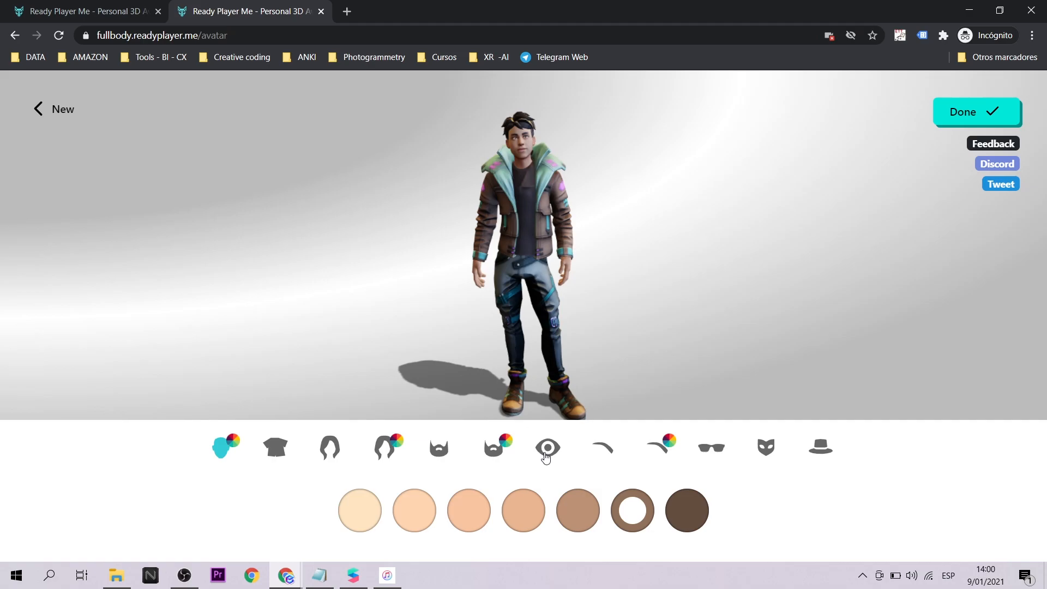
pyautogui.click(388, 447)
pyautogui.hscroll(5, 1026, 517)
pyautogui.click(1023, 515)
# Step: Try two beard styles, keep the light stubble and open the beard colour choices
pyautogui.click(439, 447)
pyautogui.click(584, 512)
pyautogui.click(348, 507)
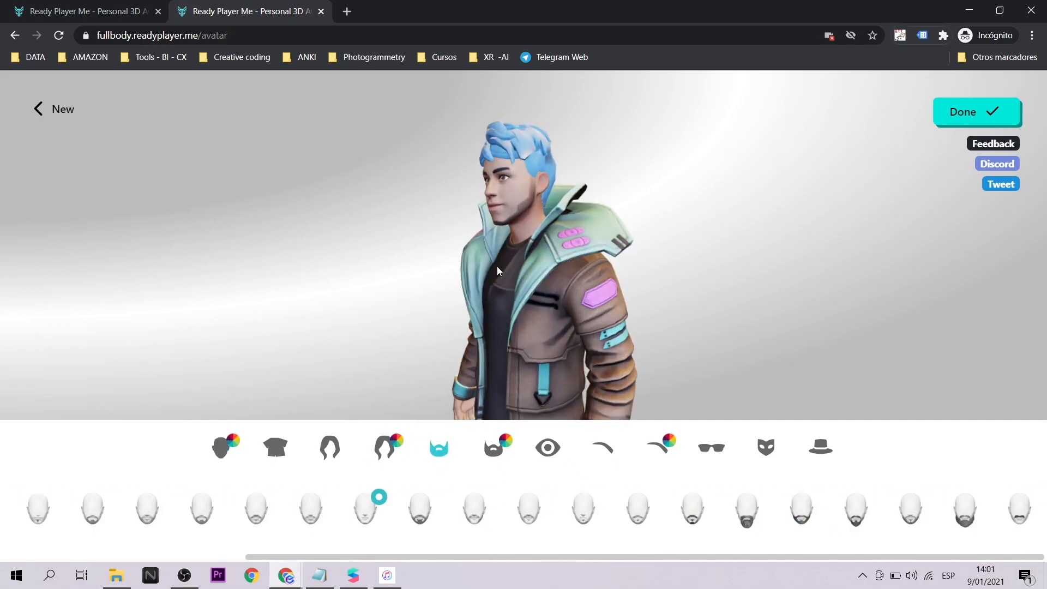
pyautogui.click(496, 447)
# Step: Try several full-body outfits, including the green jacket and the black and yellow suit, and select the brown top with dark sleeves
pyautogui.click(271, 448)
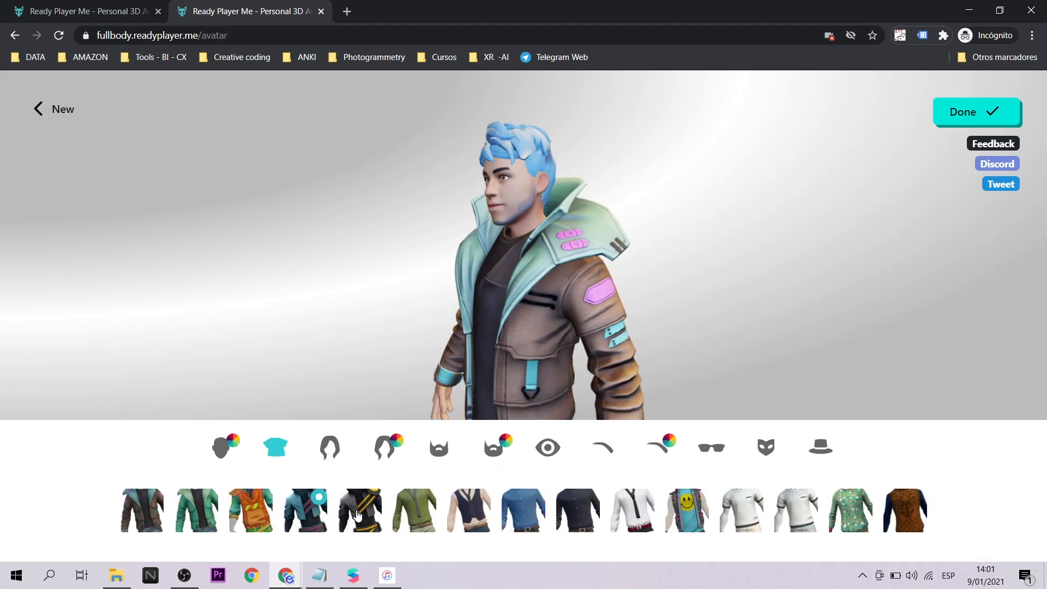
pyautogui.moveTo(470, 317); pyautogui.dragTo(561, 292)
pyautogui.scroll(-5, 561, 292)
pyautogui.click(143, 515)
pyautogui.click(197, 515)
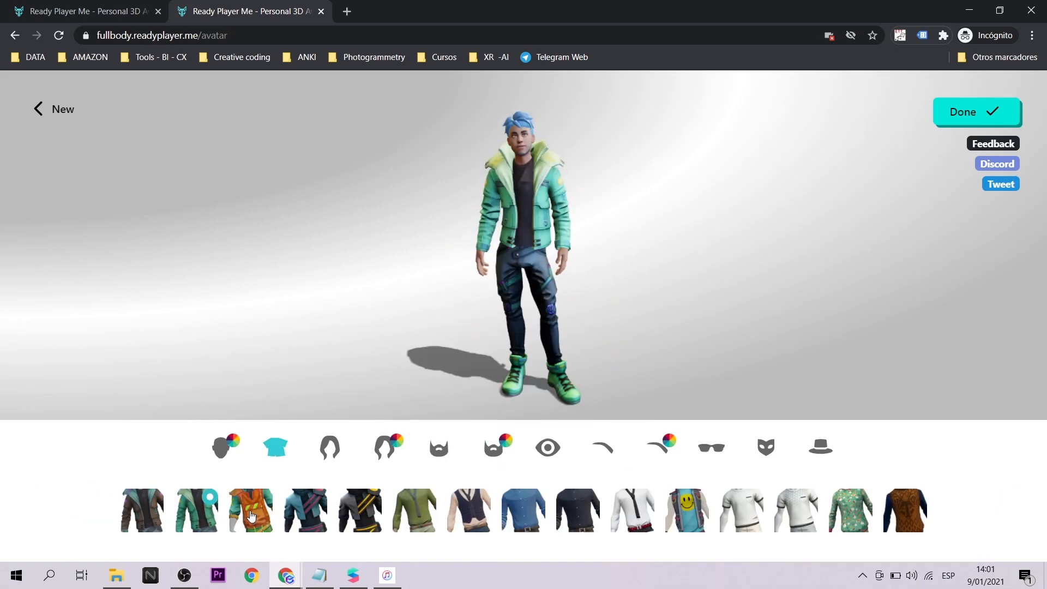
pyautogui.click(251, 519)
pyautogui.click(301, 522)
pyautogui.scroll(4, 570, 172)
pyautogui.click(360, 514)
pyautogui.click(904, 513)
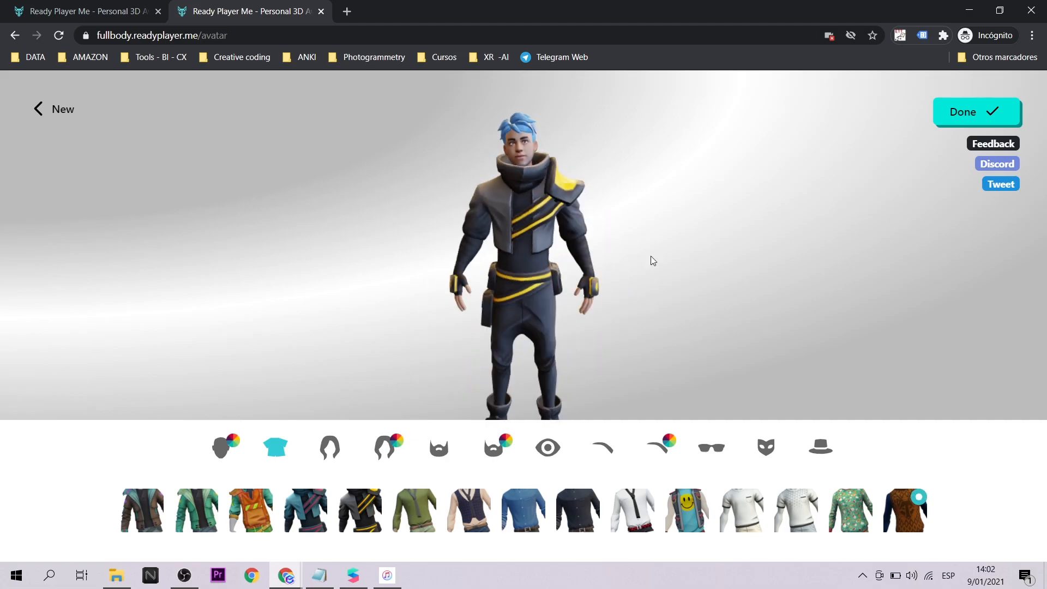
# Step: Dress the full-body avatar in the brown jacket with the light green collar and finish the avatar
pyautogui.scroll(-4, 651, 255)
pyautogui.click(143, 514)
pyautogui.click(225, 447)
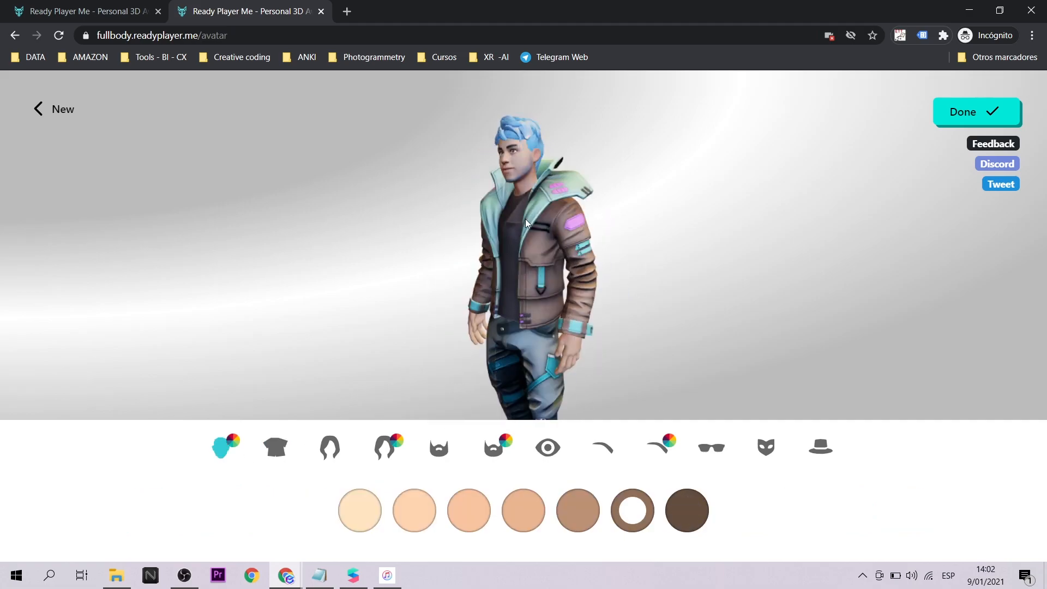
pyautogui.click(980, 113)
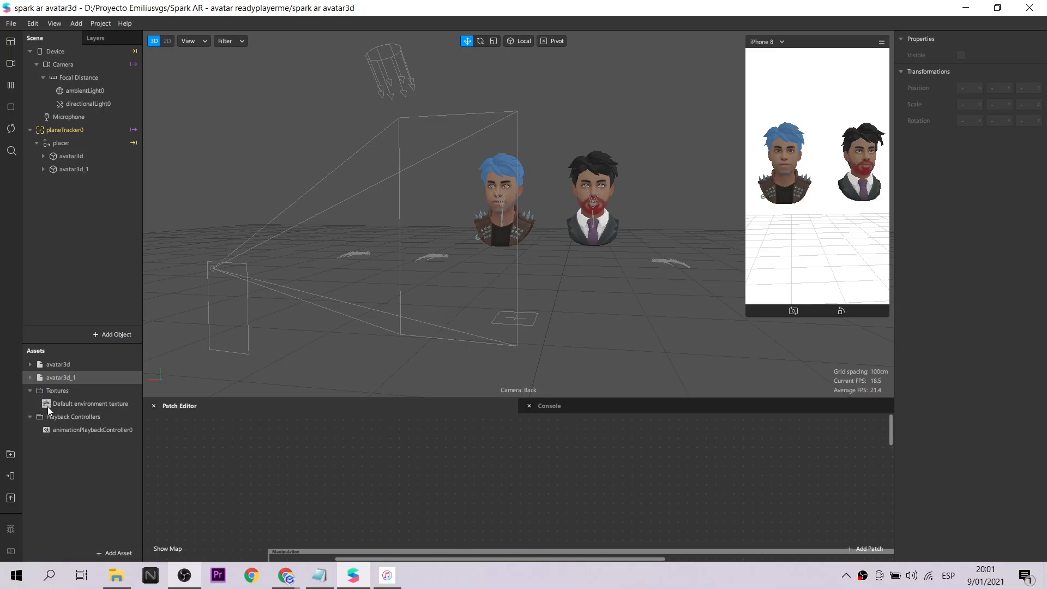
# Step: Switch to Spark AR Studio and import the avatar_fullbody file from the computer as an asset
pyautogui.click(113, 553)
pyautogui.moveTo(145, 372)
pyautogui.click(285, 372)
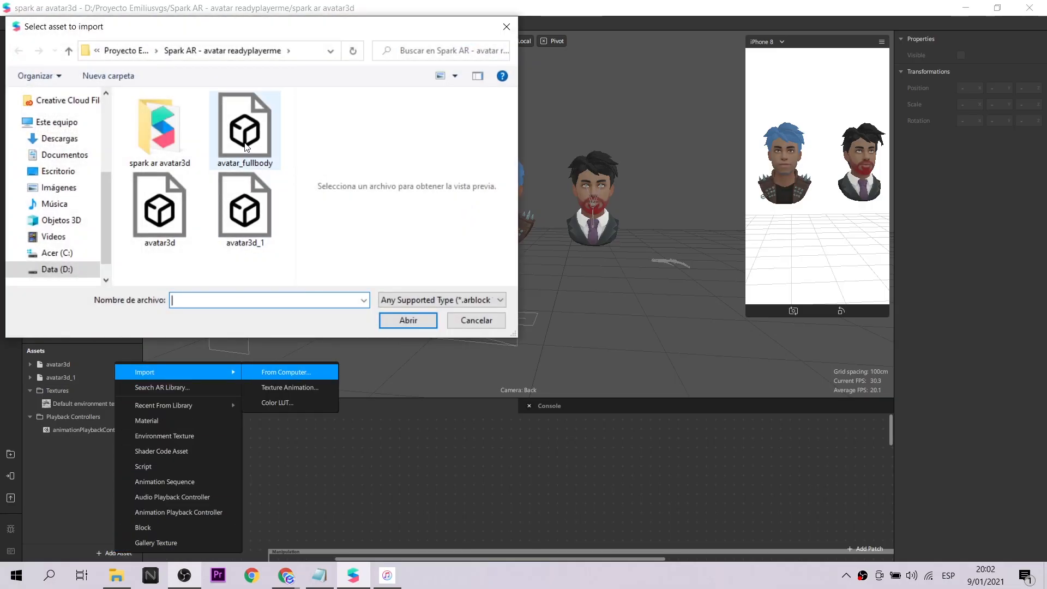
pyautogui.click(391, 318)
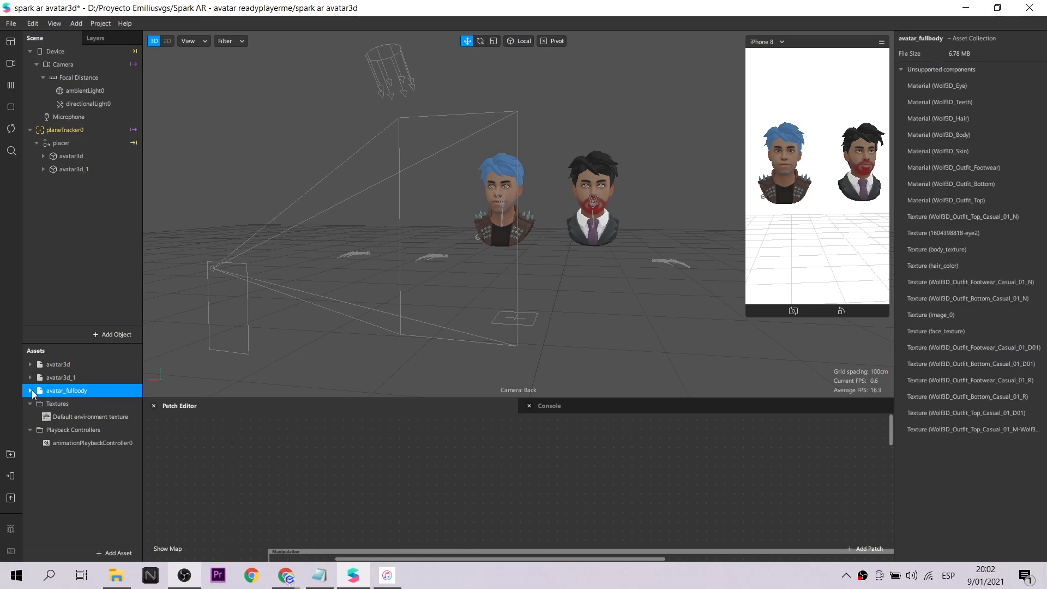
# Step: Select all textures of the avatar_fullbody asset, from Texture6 to Texture 13, and check the project's file size for upload
pyautogui.click(30, 390)
pyautogui.scroll(-5, 83, 457)
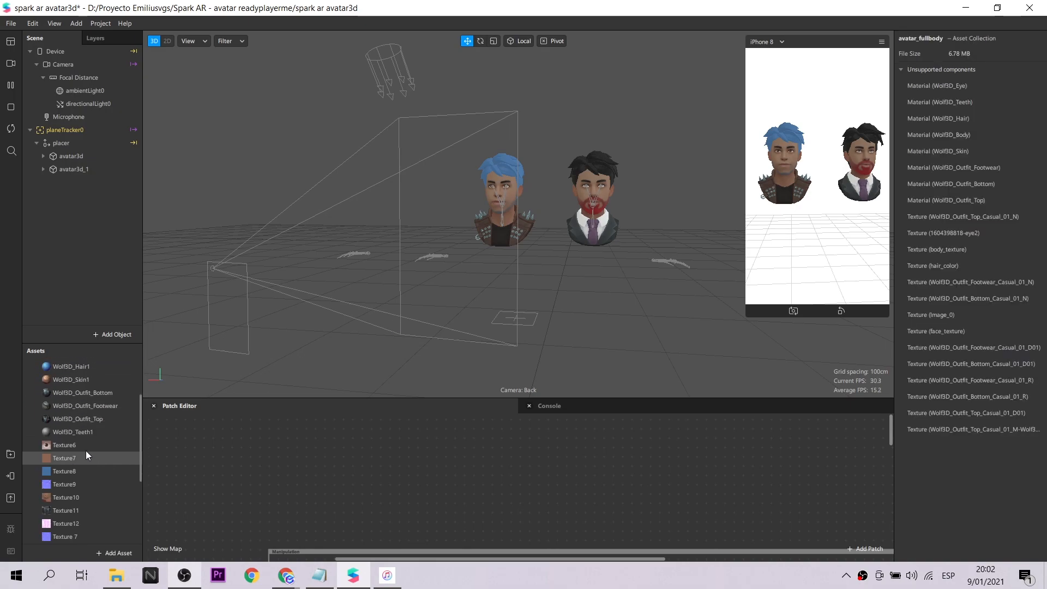
pyautogui.click(87, 446)
pyautogui.scroll(-3, 87, 449)
pyautogui.keyDown('shift'); pyautogui.click(87, 484); pyautogui.keyUp('shift')
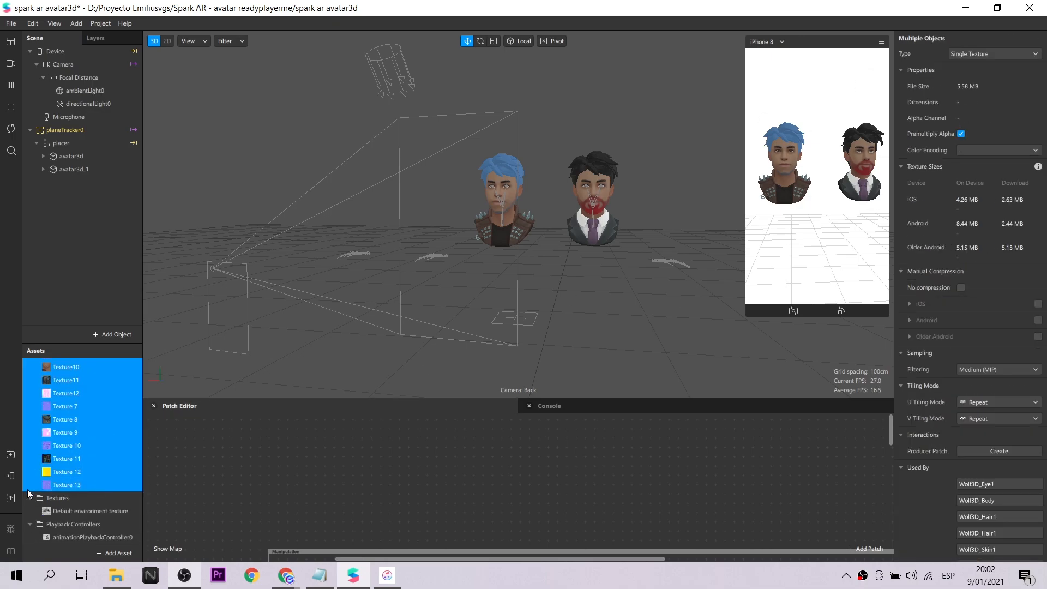
pyautogui.click(10, 498)
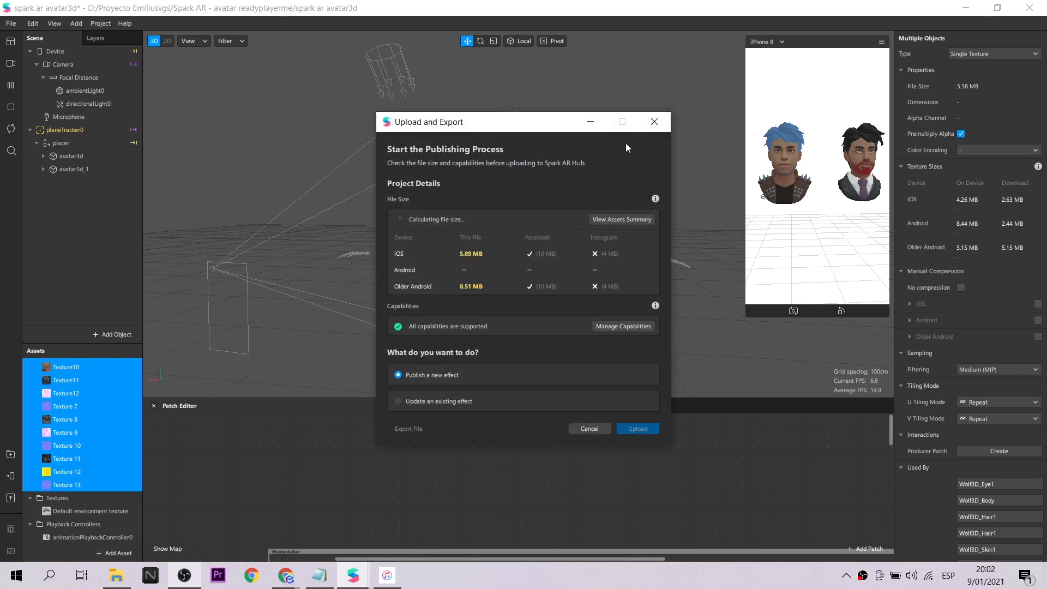
pyautogui.click(660, 125)
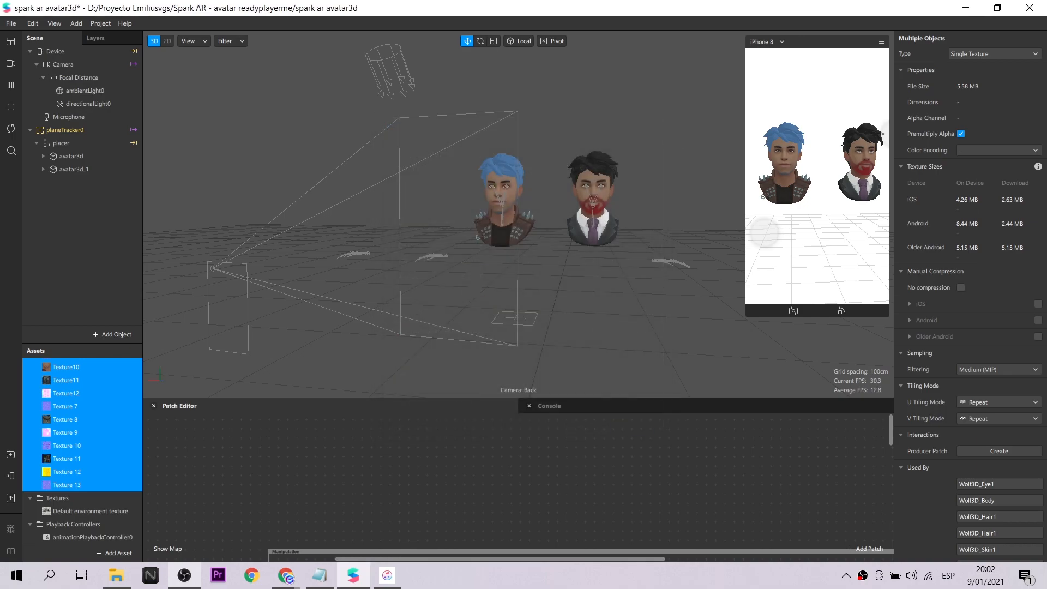
# Step: Enable manual iOS compression for the selected textures with JPEG format and Lowest quality, keeping the Maximum size
pyautogui.click(909, 304)
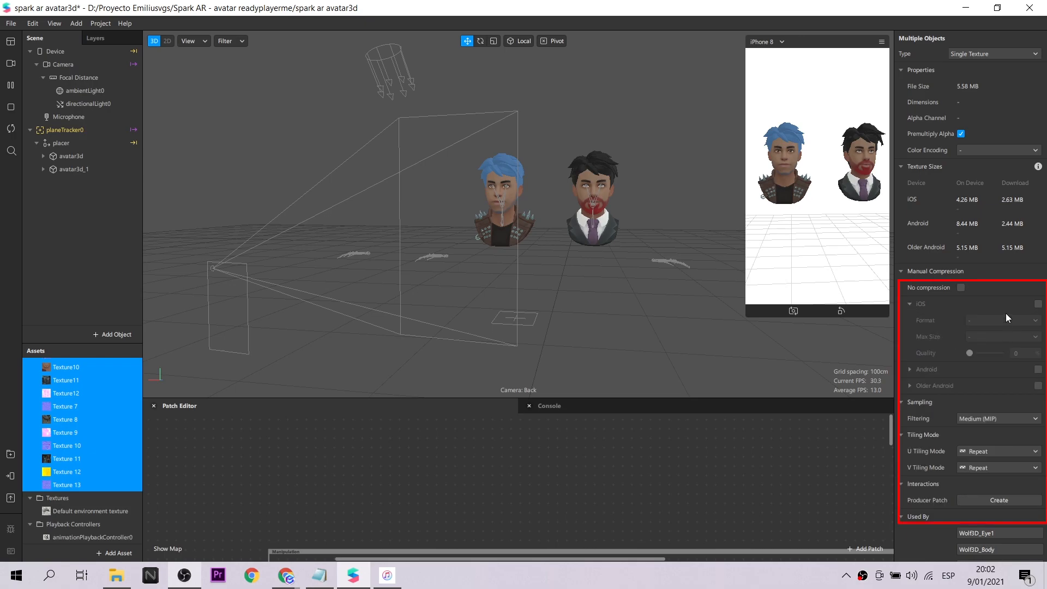
pyautogui.click(1037, 304)
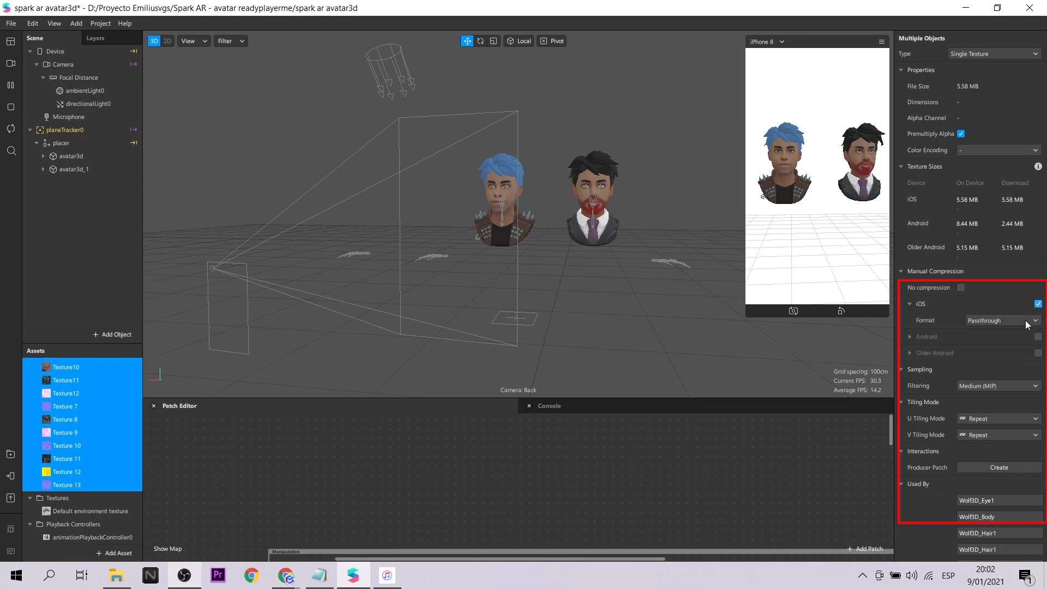
pyautogui.click(1009, 322)
pyautogui.click(996, 341)
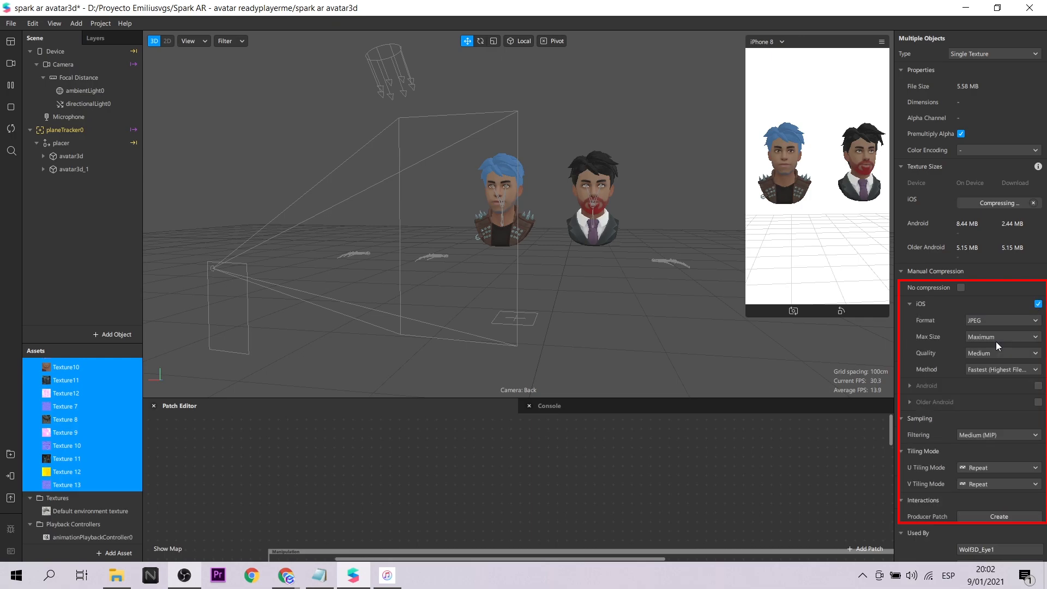
pyautogui.click(998, 336)
pyautogui.click(999, 336)
pyautogui.click(996, 349)
pyautogui.click(994, 357)
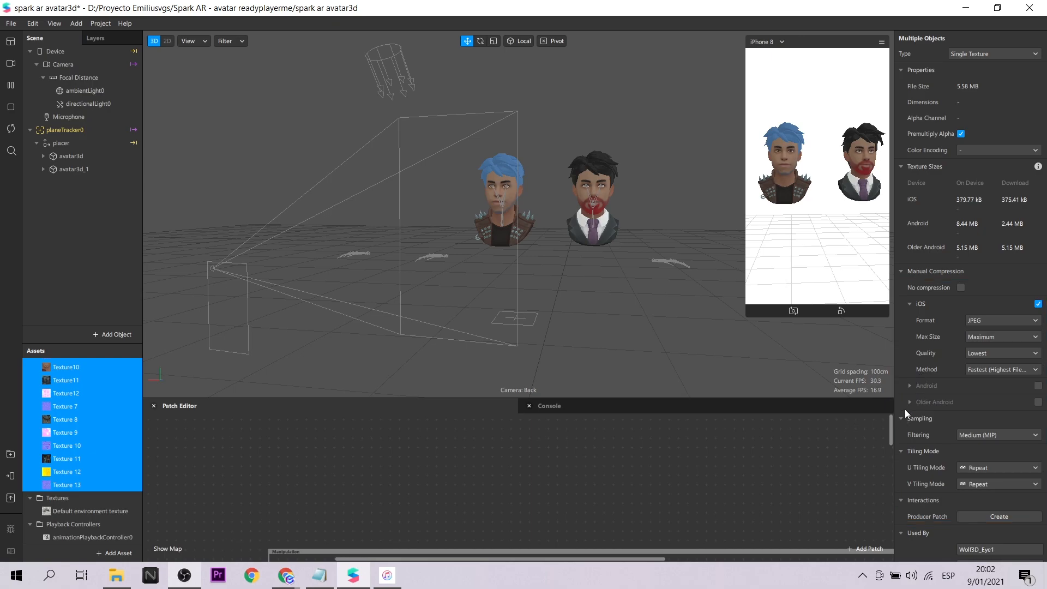
# Step: Enable manual Android compression for the selected textures with JPEG format and Lowest quality
pyautogui.click(914, 384)
pyautogui.click(1037, 386)
pyautogui.scroll(-2, 933, 394)
pyautogui.click(1006, 323)
pyautogui.click(1007, 348)
pyautogui.click(983, 355)
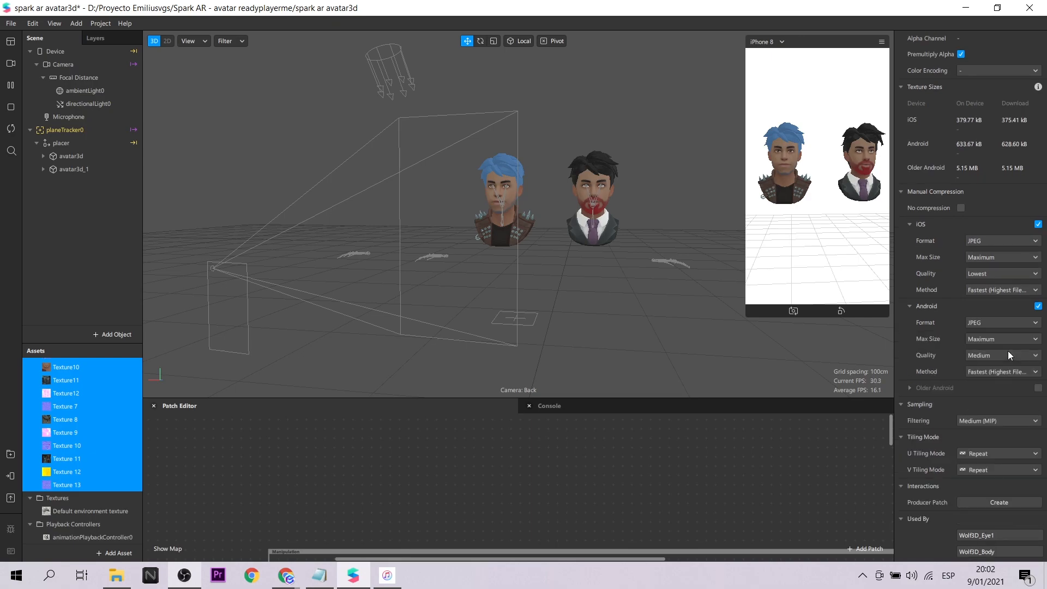
pyautogui.click(983, 357)
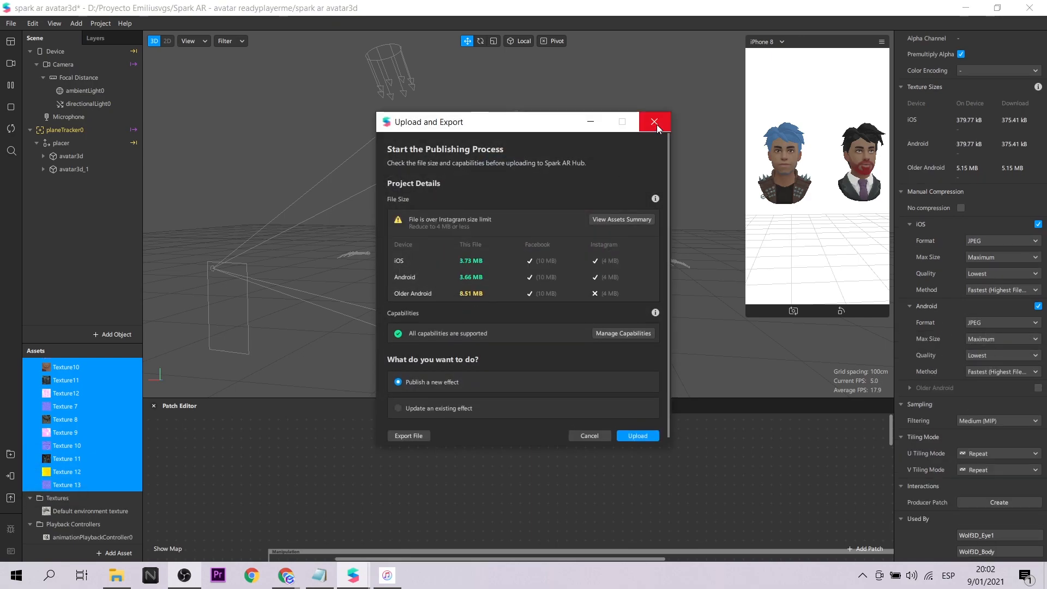
# Step: Enable Older Android compression for the textures with JPEG format and Lowest quality, and recheck the project's file size for upload
pyautogui.scroll(-4, 939, 357)
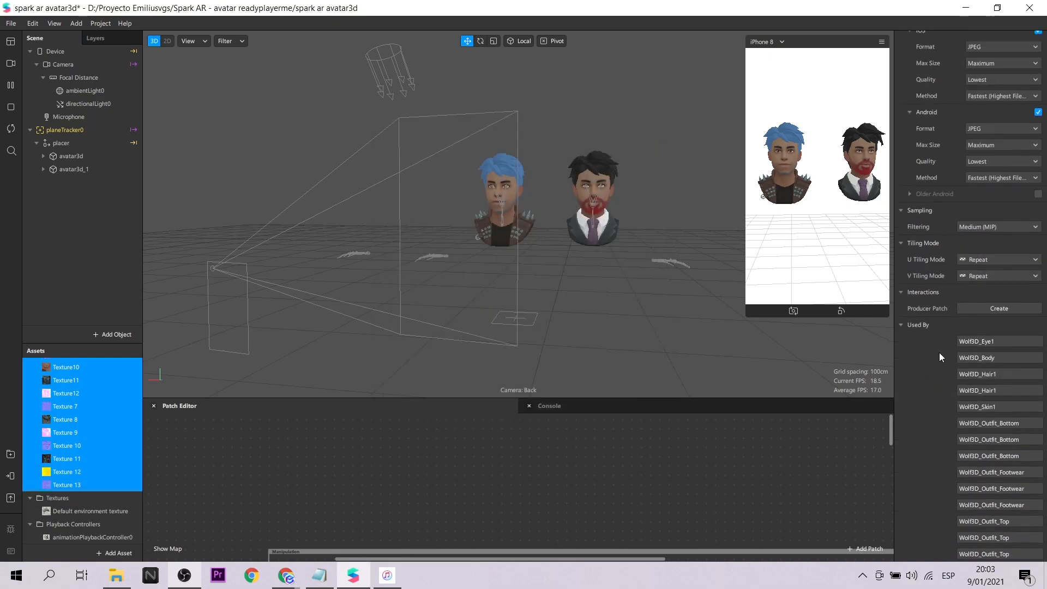
pyautogui.click(909, 194)
pyautogui.click(1037, 194)
pyautogui.click(1004, 211)
pyautogui.click(1007, 242)
pyautogui.click(1007, 242)
pyautogui.click(1007, 242)
pyautogui.click(10, 497)
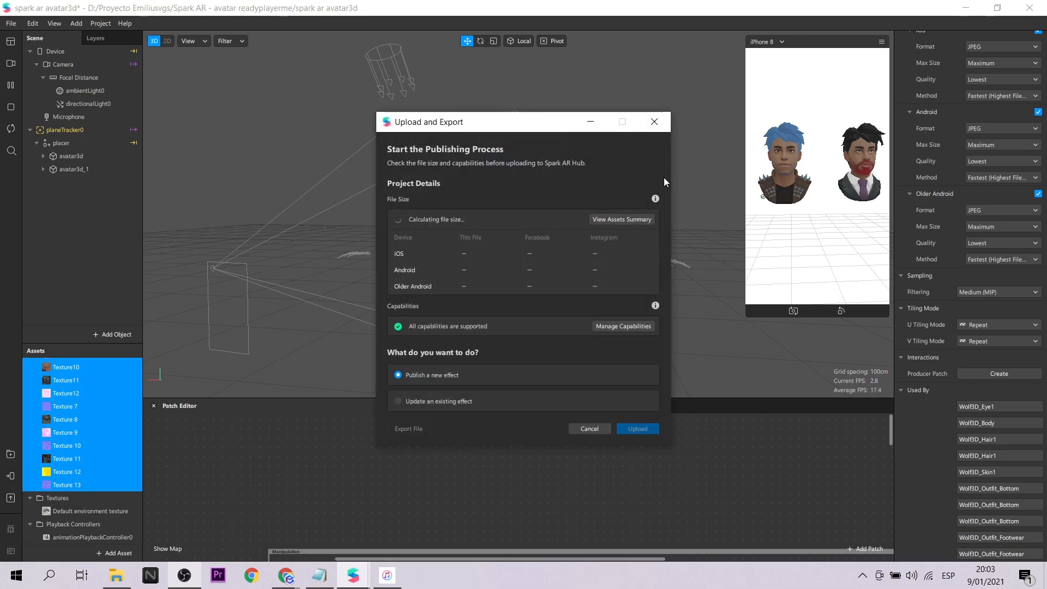
pyautogui.click(650, 125)
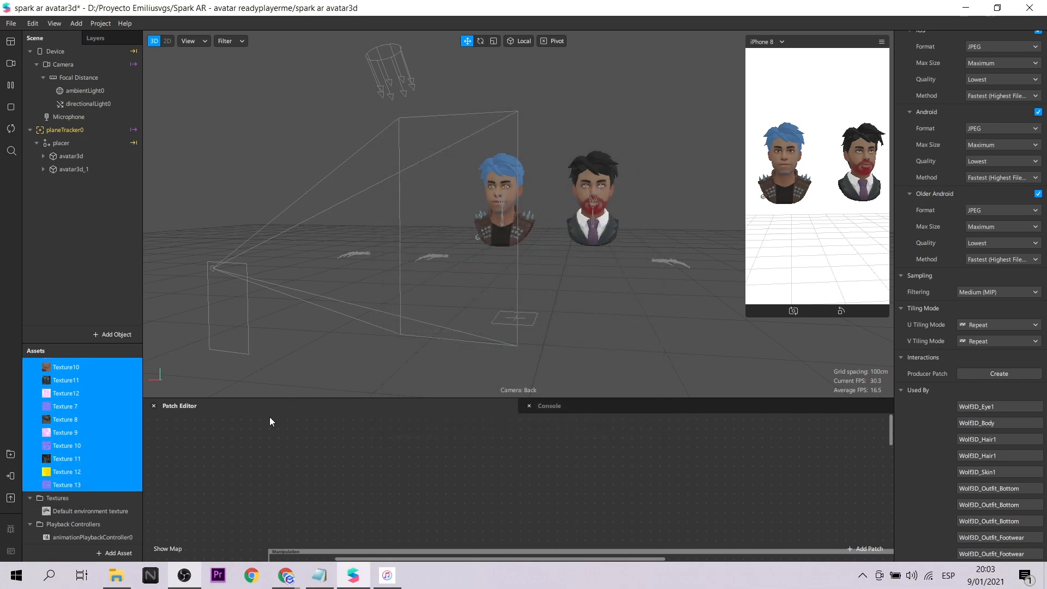
# Step: Add avatar_fullbody under the placer in the scene and move it down and back to about Y -0.18 and Z -0.58
pyautogui.scroll(6, 96, 431)
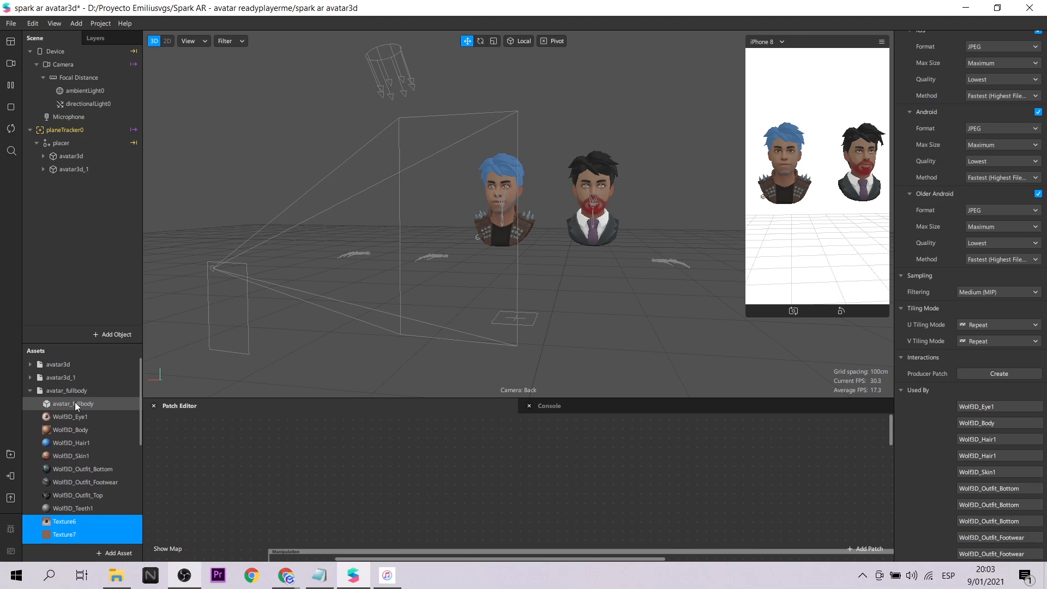
pyautogui.moveTo(63, 394); pyautogui.dragTo(78, 147)
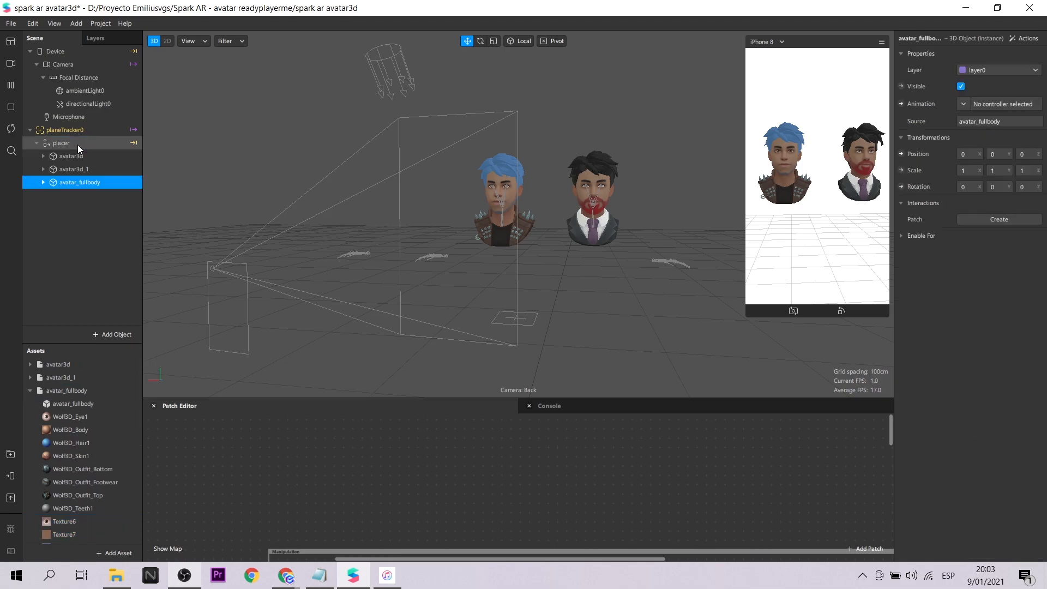
pyautogui.moveTo(496, 334); pyautogui.dragTo(530, 263)
# Step: Set the scale of avatar_fullbody to 0.6 on all three axes
pyautogui.write('0.6')
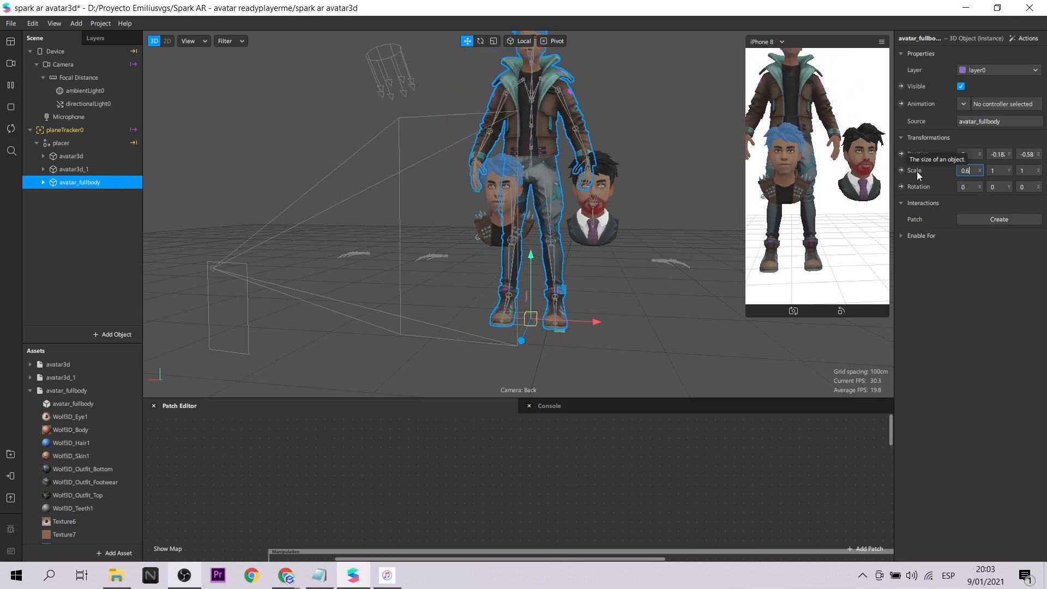
pyautogui.press('Return')
pyautogui.click(978, 166)
pyautogui.press('Tab')
pyautogui.write('0.6')
pyautogui.press('Tab')
pyautogui.write('0.6')
pyautogui.press('Return')
# Step: Set the scale of avatar_fullbody to 0.8 on all three axes and clear the selection
pyautogui.click(976, 169)
pyautogui.write('0.')
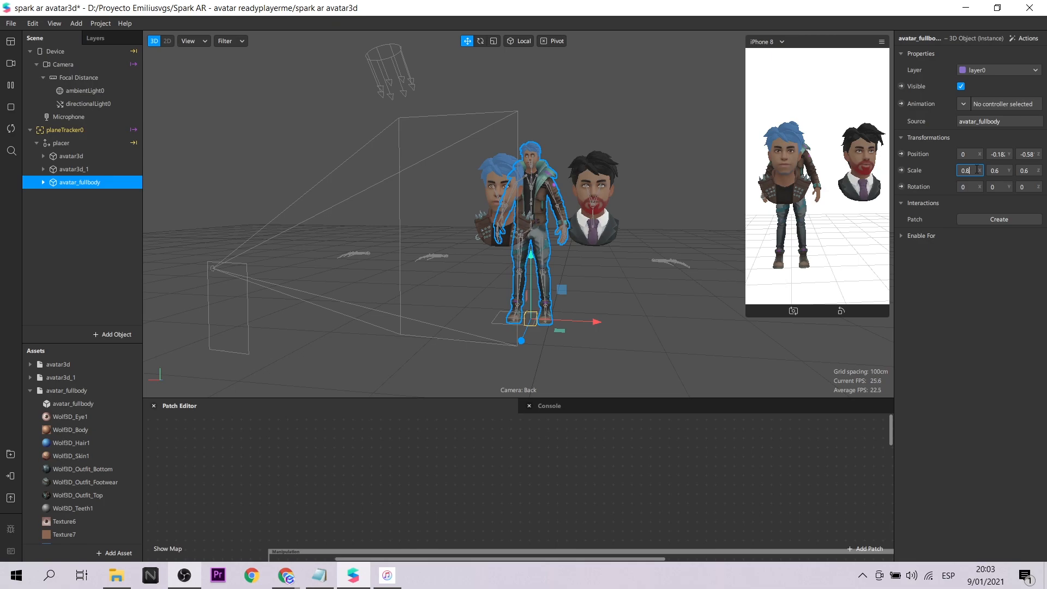
pyautogui.write('80.8')
pyautogui.press('Return')
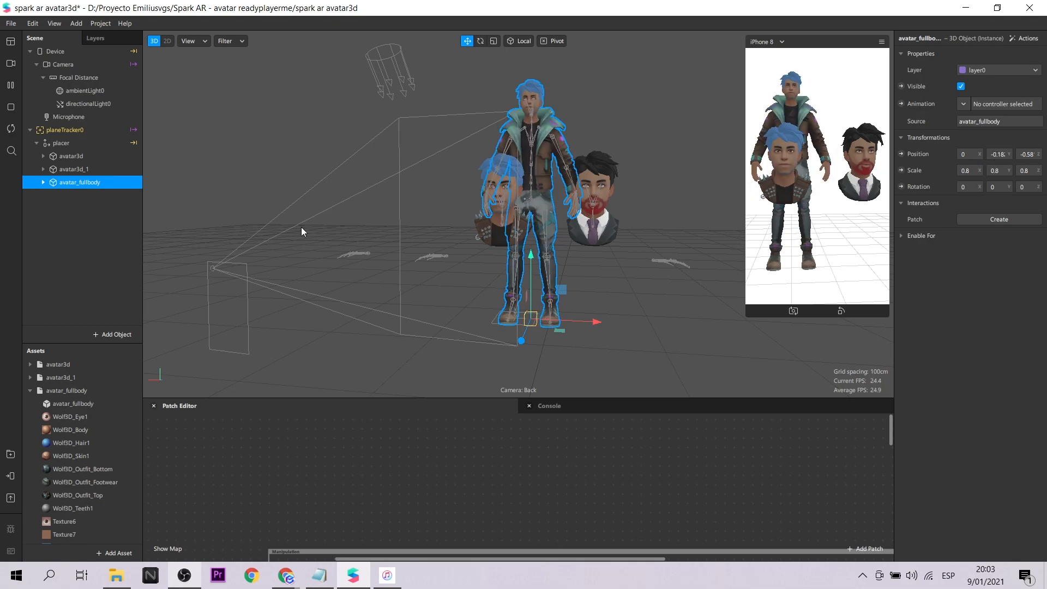
pyautogui.click(69, 259)
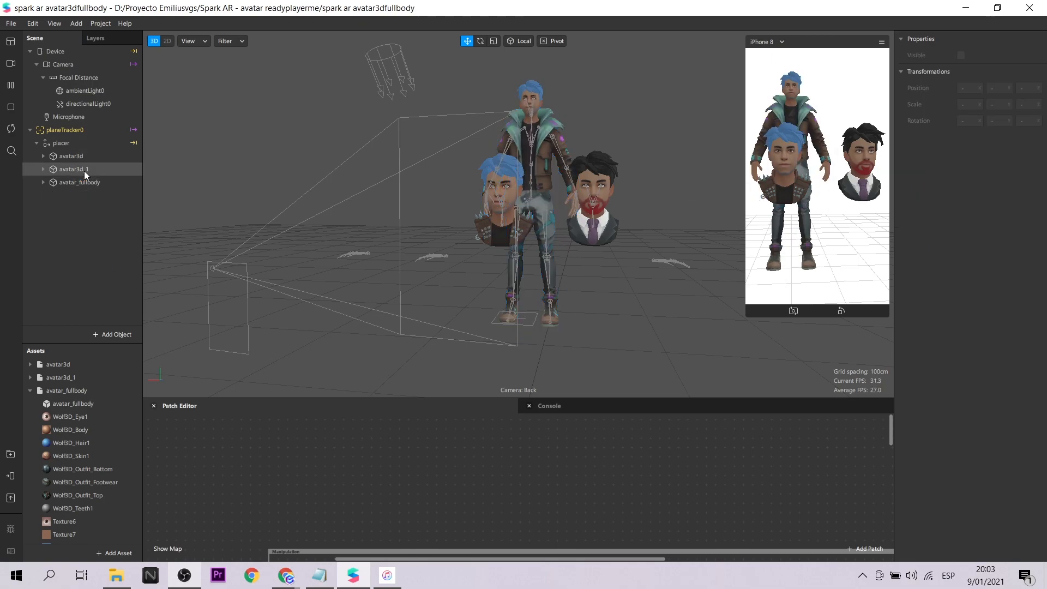
# Step: Delete the avatar3d_1 asset together with its scene instance and check the project's file size for upload
pyautogui.click(84, 171)
pyautogui.click(83, 377)
pyautogui.press('Delete')
pyautogui.click(622, 319)
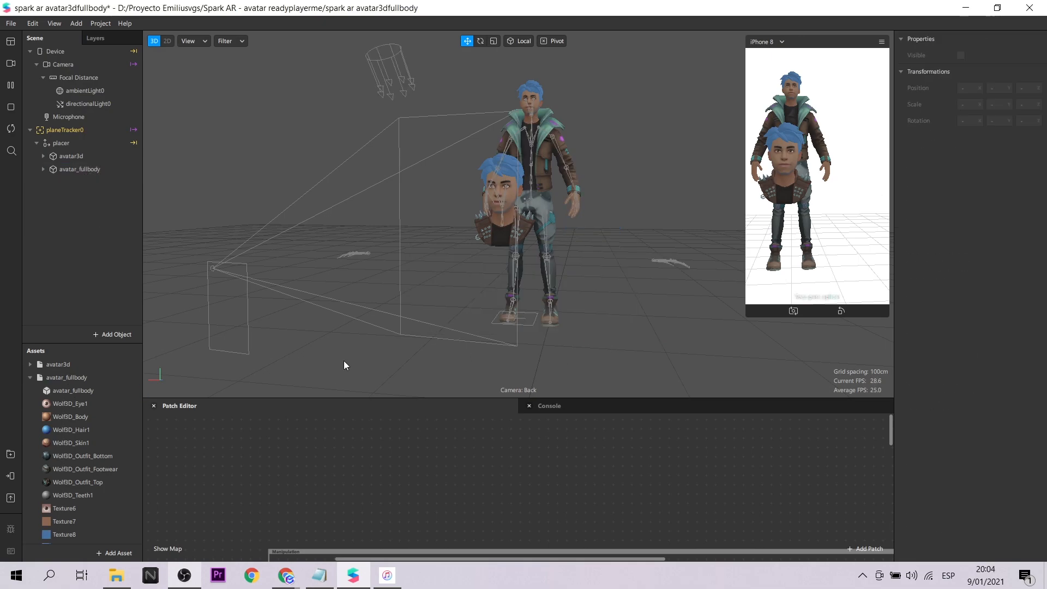
pyautogui.click(11, 497)
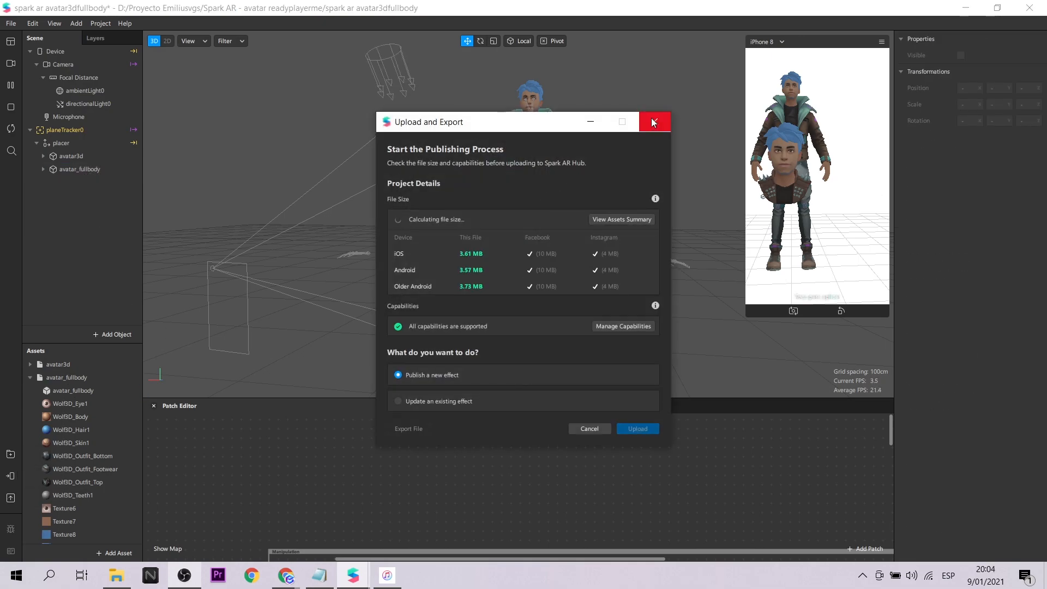
pyautogui.click(654, 122)
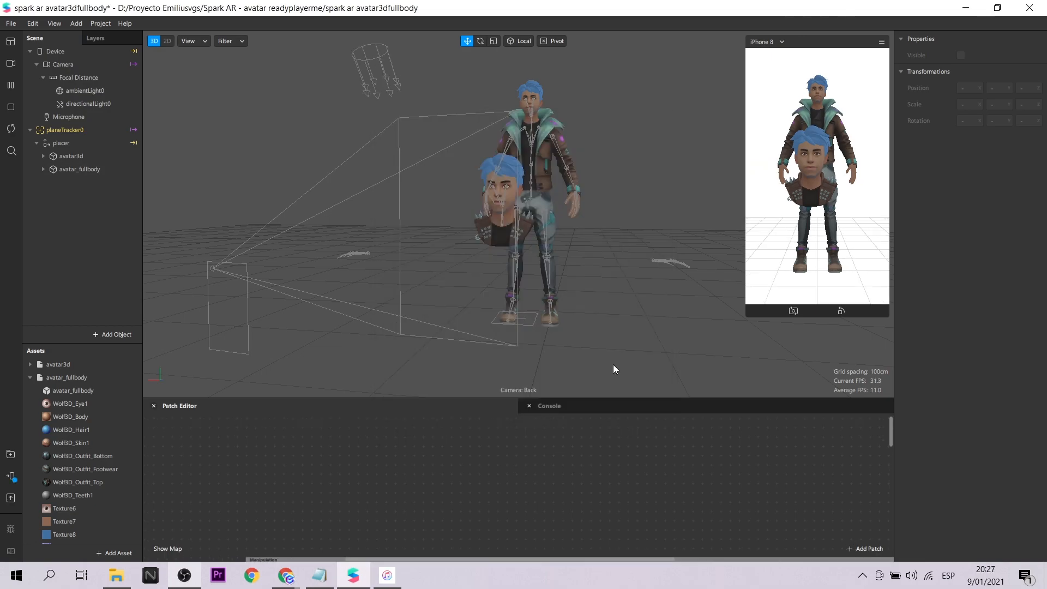
# Step: Add the avatar3d object to the Patch Editor and connect it to the Object input of a new Object Tap patch
pyautogui.scroll(-3, 411, 431)
pyautogui.scroll(2, 427, 439)
pyautogui.click(59, 158)
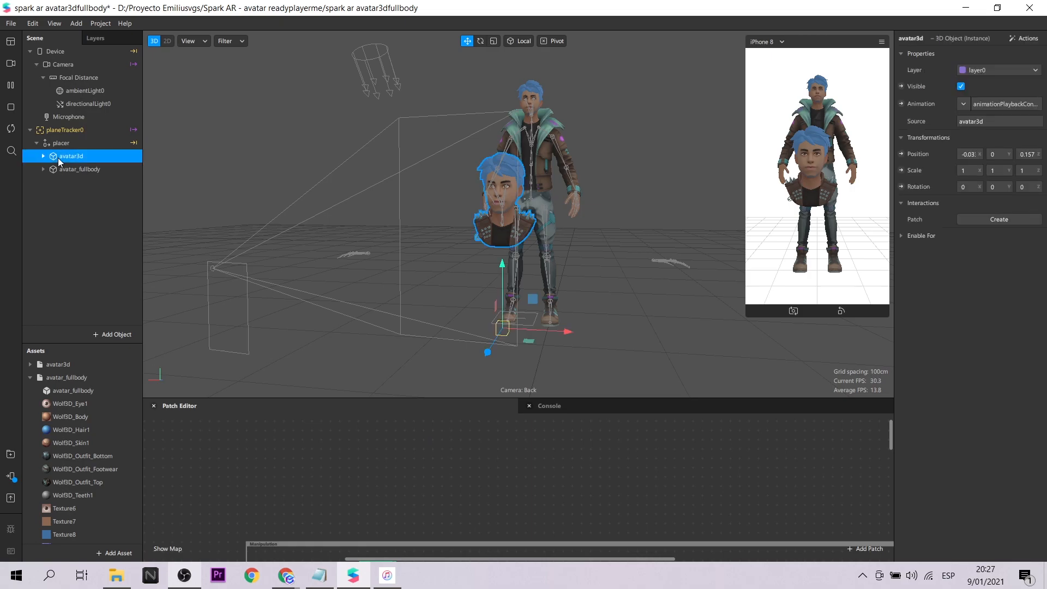
pyautogui.moveTo(59, 161); pyautogui.dragTo(405, 464)
pyautogui.keyDown('ctrl'); pyautogui.scroll(2, 395, 459); pyautogui.keyUp('ctrl')
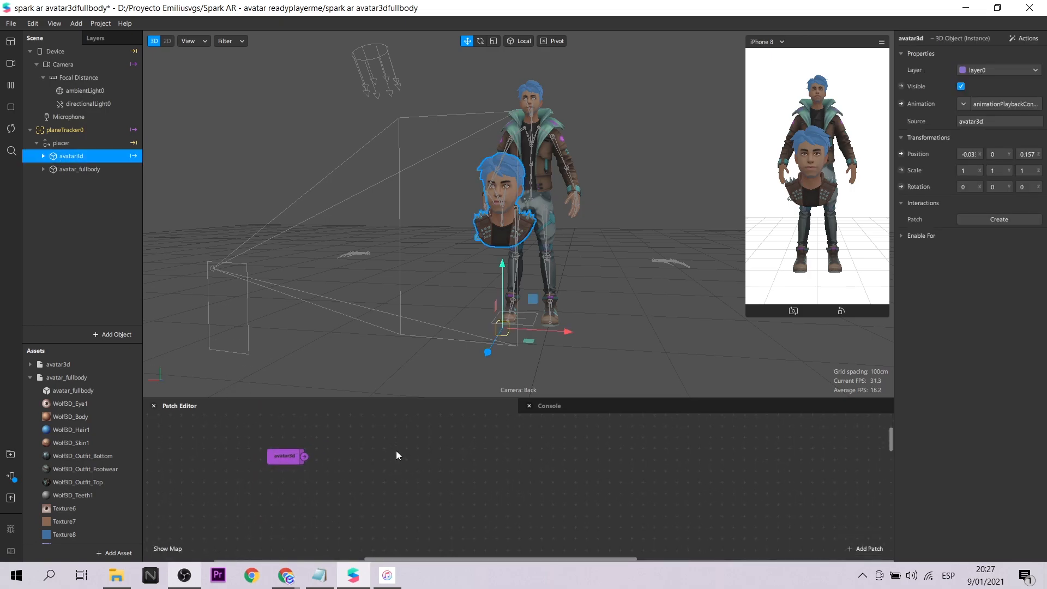
pyautogui.doubleClick(396, 451)
pyautogui.write('obj')
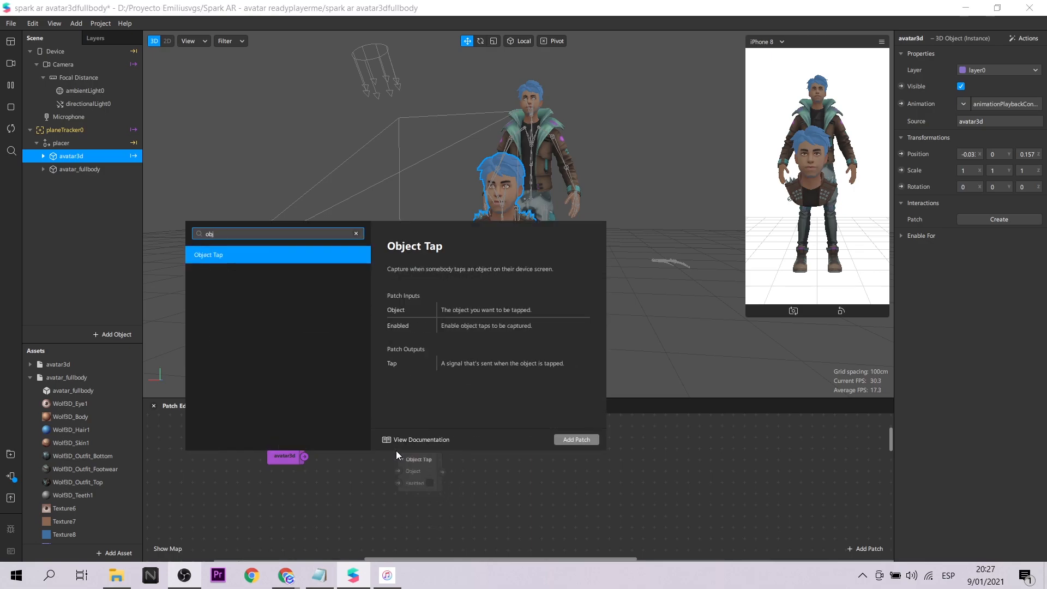
pyautogui.press('Return')
pyautogui.moveTo(426, 459); pyautogui.dragTo(383, 456)
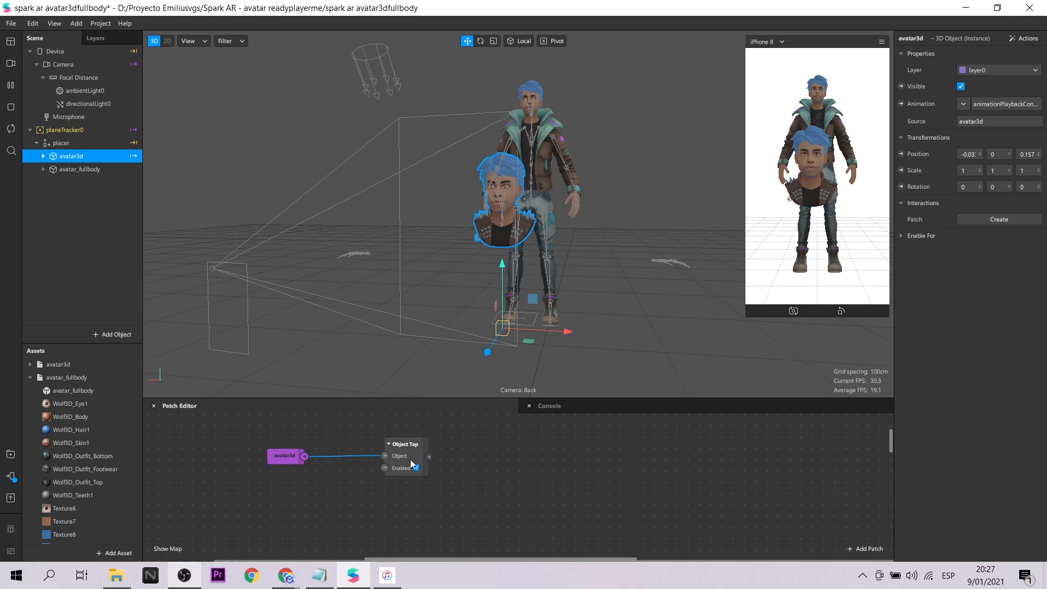
# Step: Add a Switch patch and connect the Object Tap output to its Flip input
pyautogui.doubleClick(485, 468)
pyautogui.write('sw')
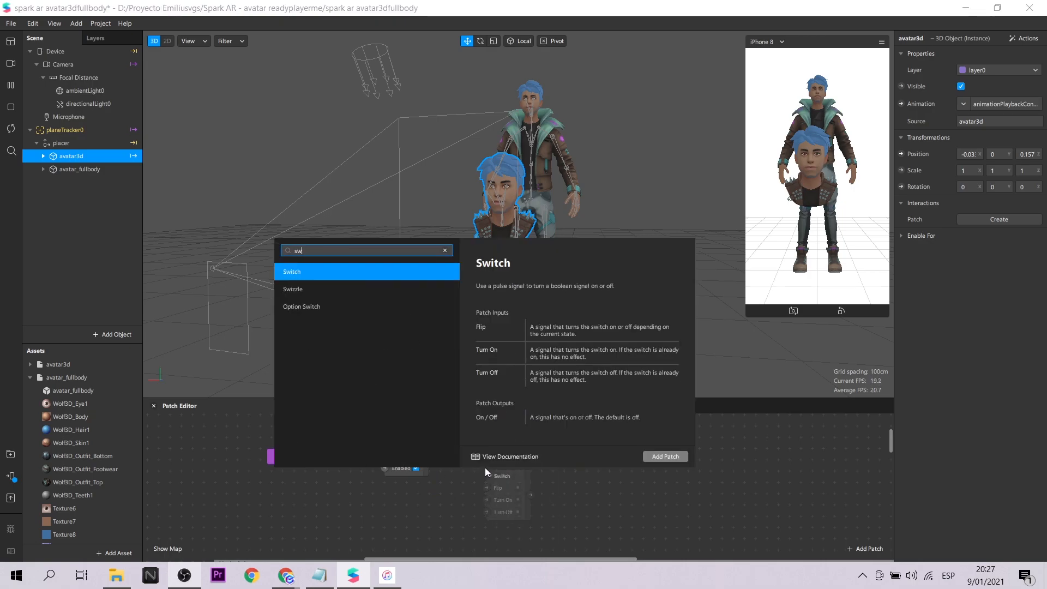
pyautogui.press('Return')
pyautogui.moveTo(489, 472); pyautogui.dragTo(477, 444)
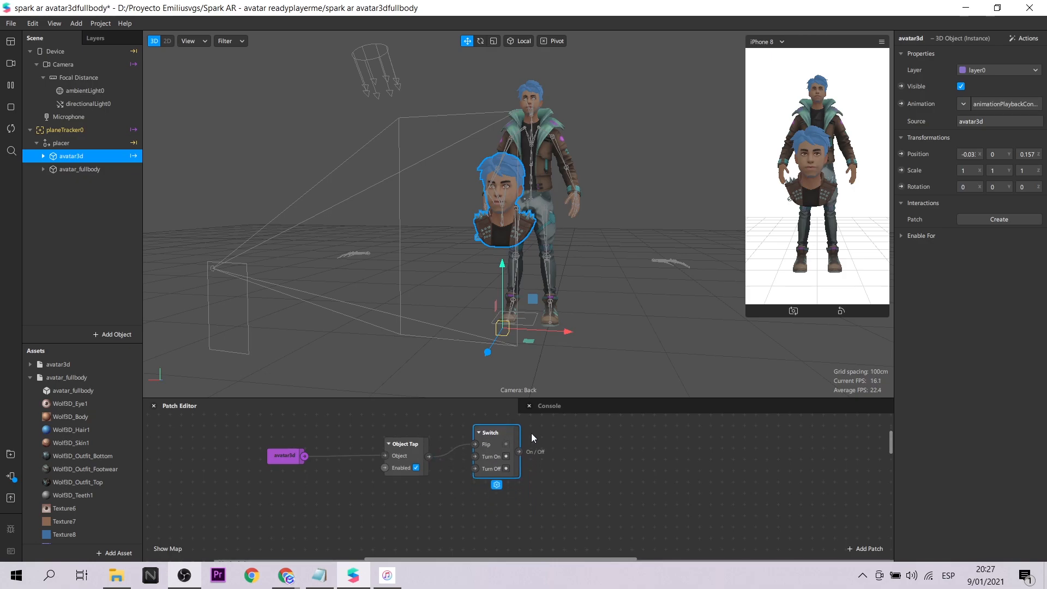
# Step: Create a Visible patch for avatar_fullbody, connect the Switch output to it, and test it by tapping the bust avatar in the preview
pyautogui.click(625, 460)
pyautogui.click(126, 169)
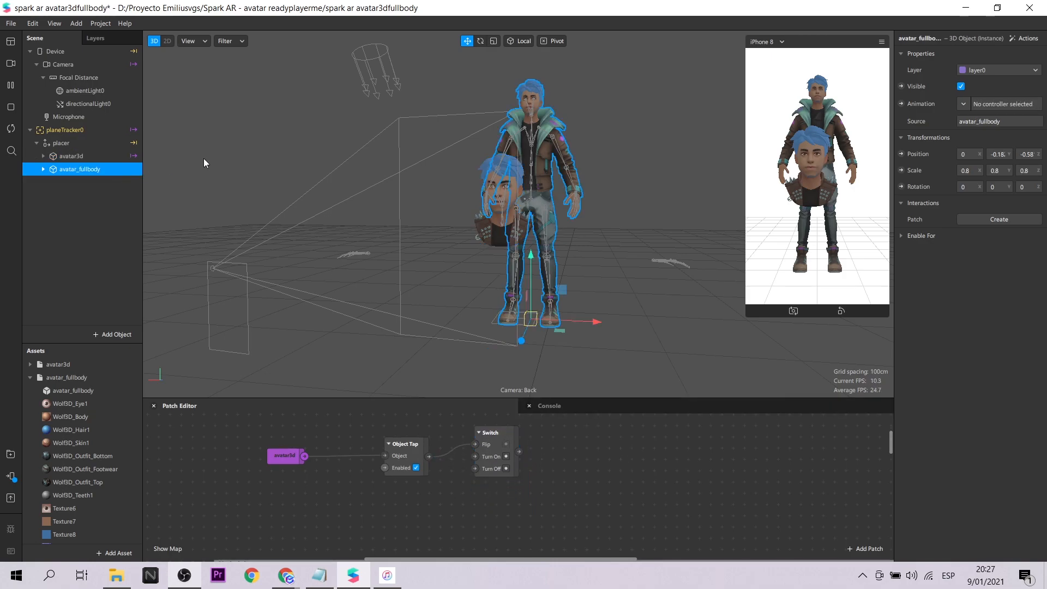
pyautogui.click(902, 87)
pyautogui.moveTo(546, 490); pyautogui.dragTo(576, 444)
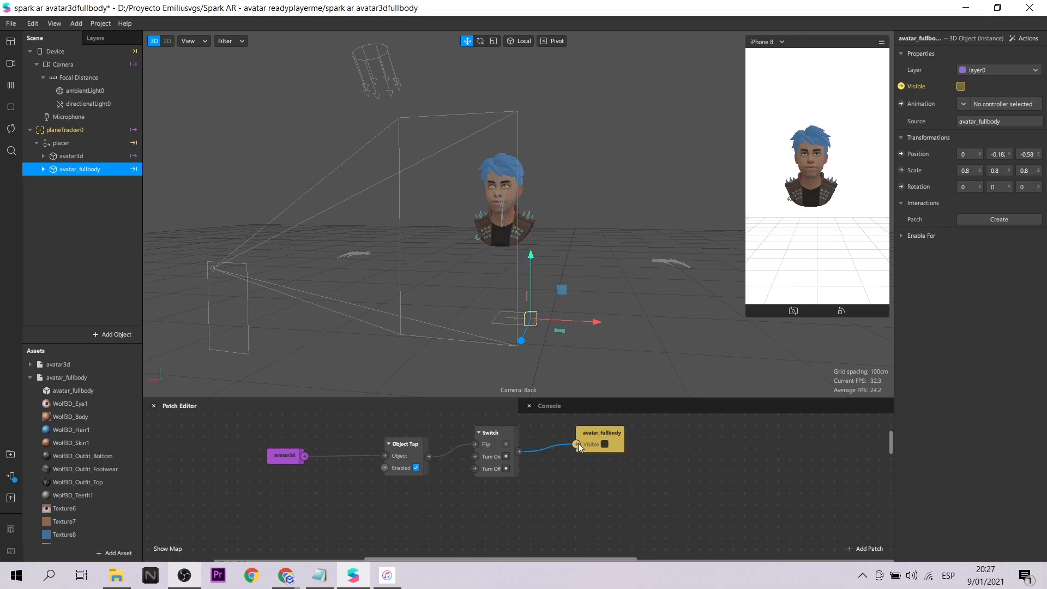
pyautogui.click(808, 160)
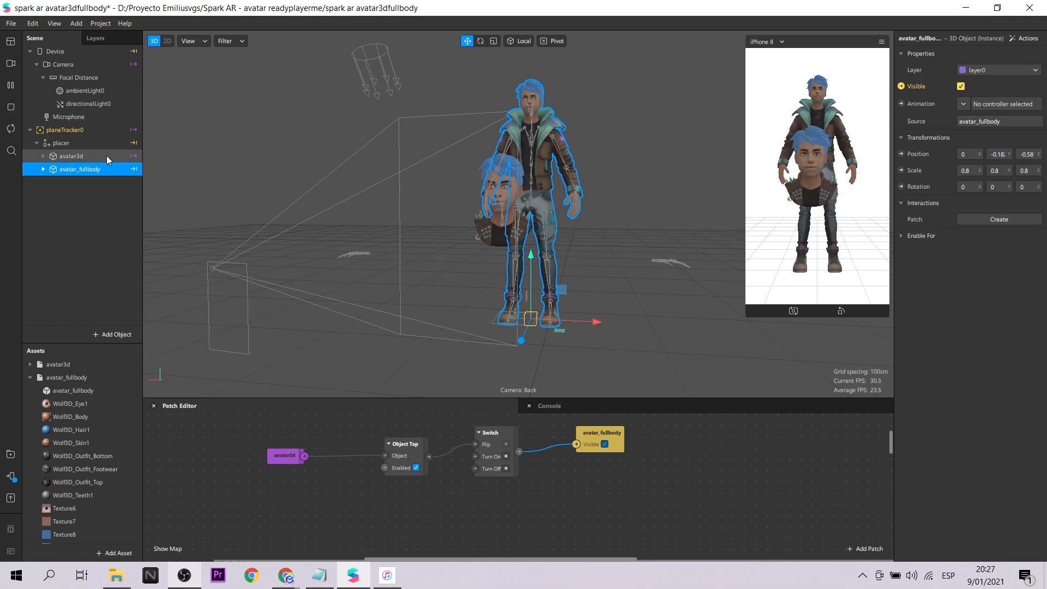
# Step: Create a Visible patch for avatar3d and add a Not patch beside it in the Patch Editor
pyautogui.click(68, 156)
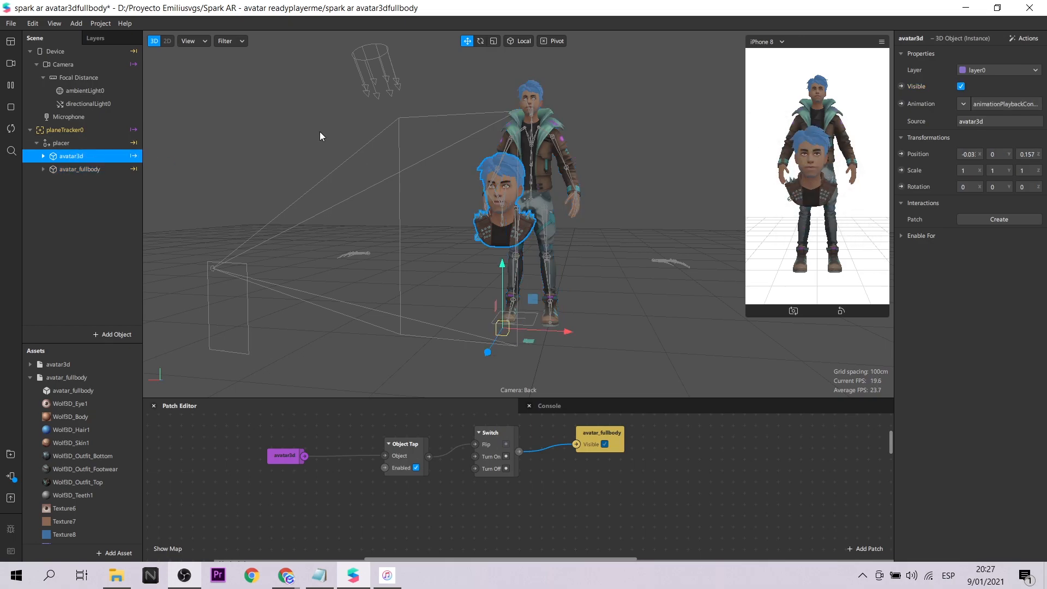
pyautogui.click(900, 86)
pyautogui.moveTo(551, 494); pyautogui.dragTo(636, 488)
pyautogui.doubleClick(550, 487)
pyautogui.write('not')
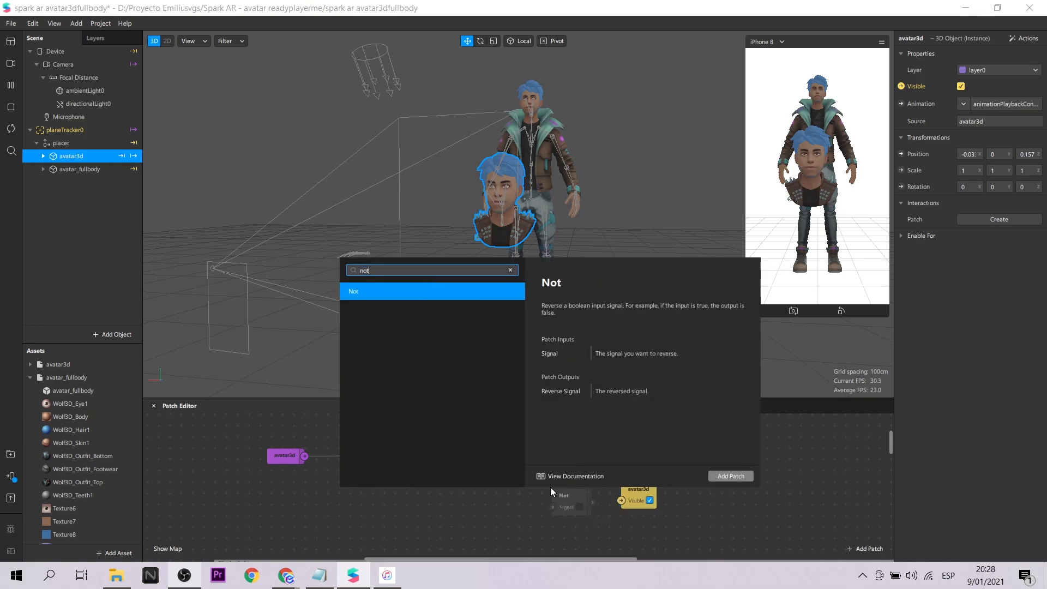
pyautogui.press('Return')
# Step: Connect the Switch output through the Not patch to avatar3d's Visible input and restart the preview
pyautogui.moveTo(519, 453); pyautogui.dragTo(553, 507)
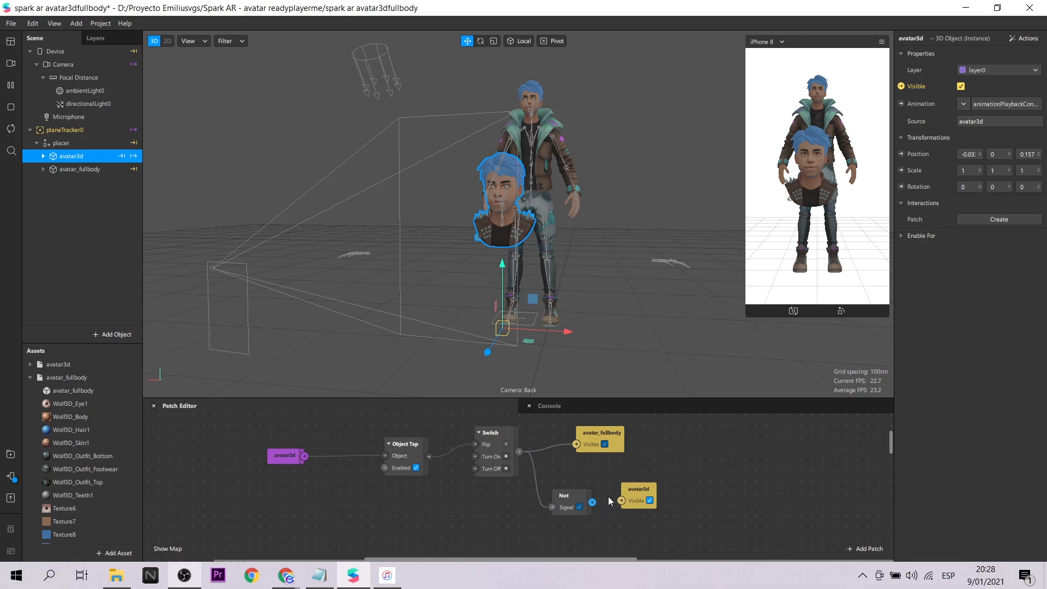
pyautogui.moveTo(620, 502); pyautogui.dragTo(621, 500)
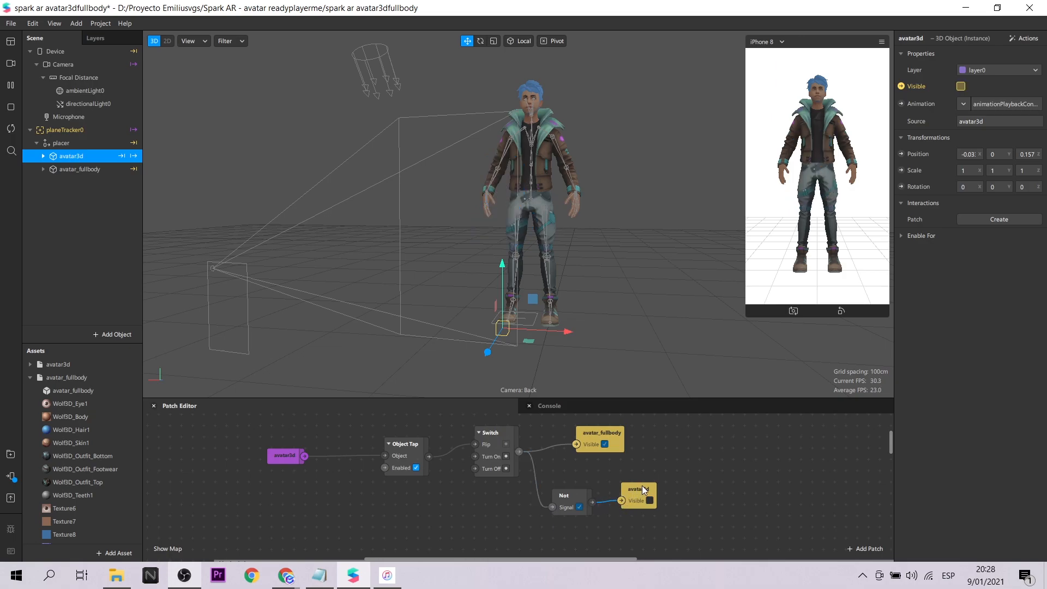
pyautogui.click(12, 129)
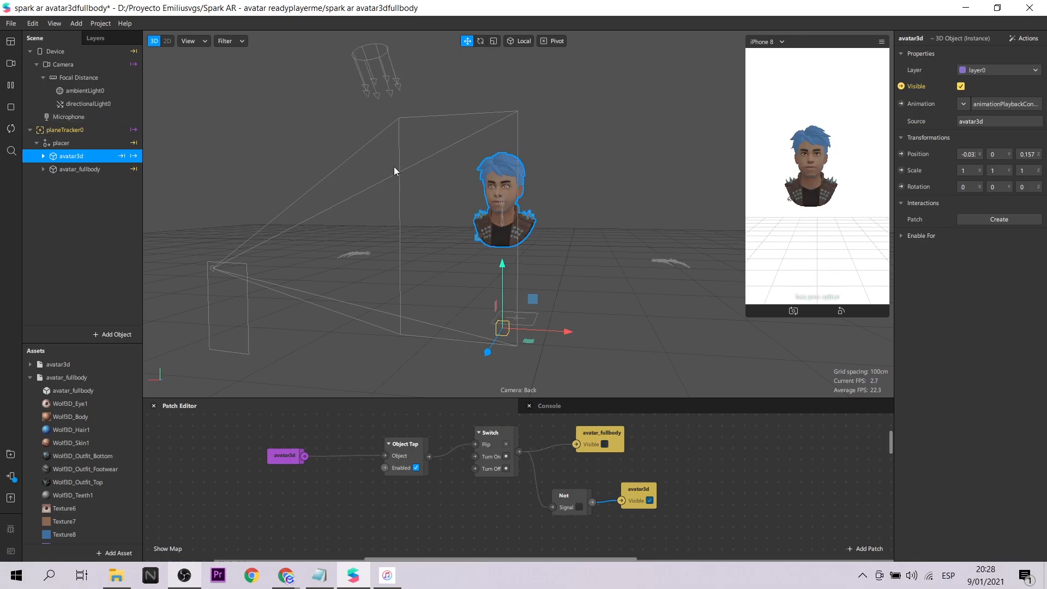
# Step: Add avatar_fullbody to the Patch Editor, connect it to a new Object Tap patch, and link that tap to the Switch's Turn Off input
pyautogui.click(70, 170)
pyautogui.moveTo(70, 171); pyautogui.dragTo(278, 520)
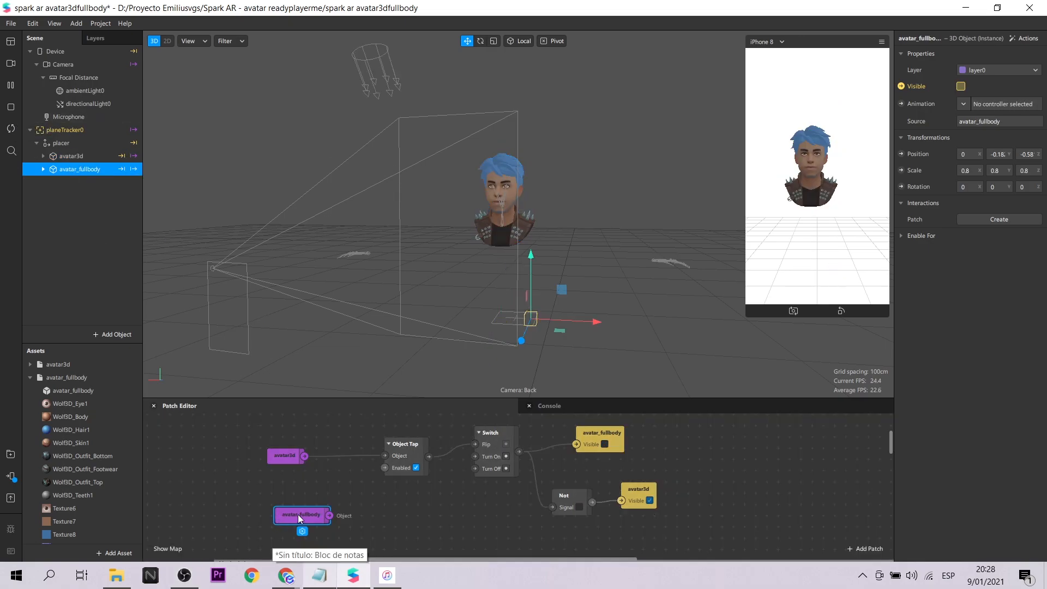
pyautogui.doubleClick(391, 509)
pyautogui.write('obj')
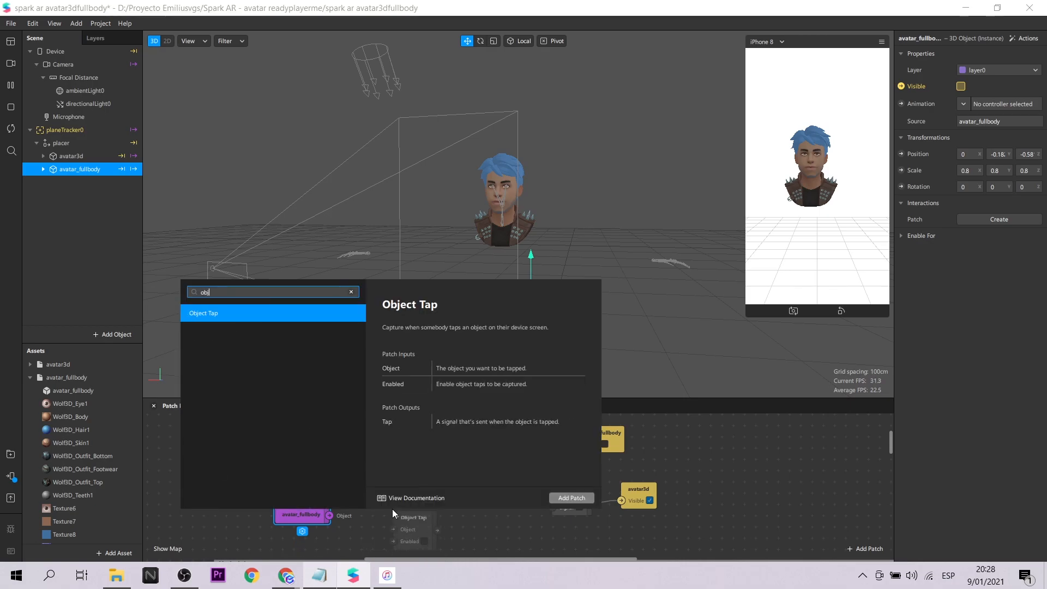
pyautogui.press('Return')
pyautogui.moveTo(329, 515); pyautogui.dragTo(404, 506)
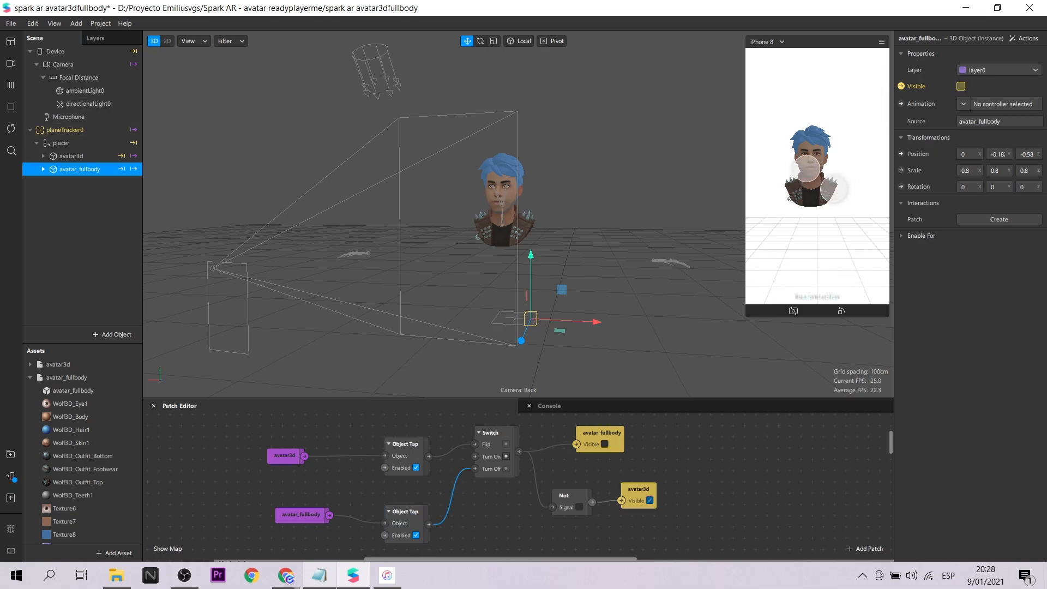
# Step: Test the swap between the bust and full-body avatars by tapping them in the preview
pyautogui.click(808, 166)
pyautogui.click(812, 131)
pyautogui.click(804, 159)
pyautogui.click(805, 158)
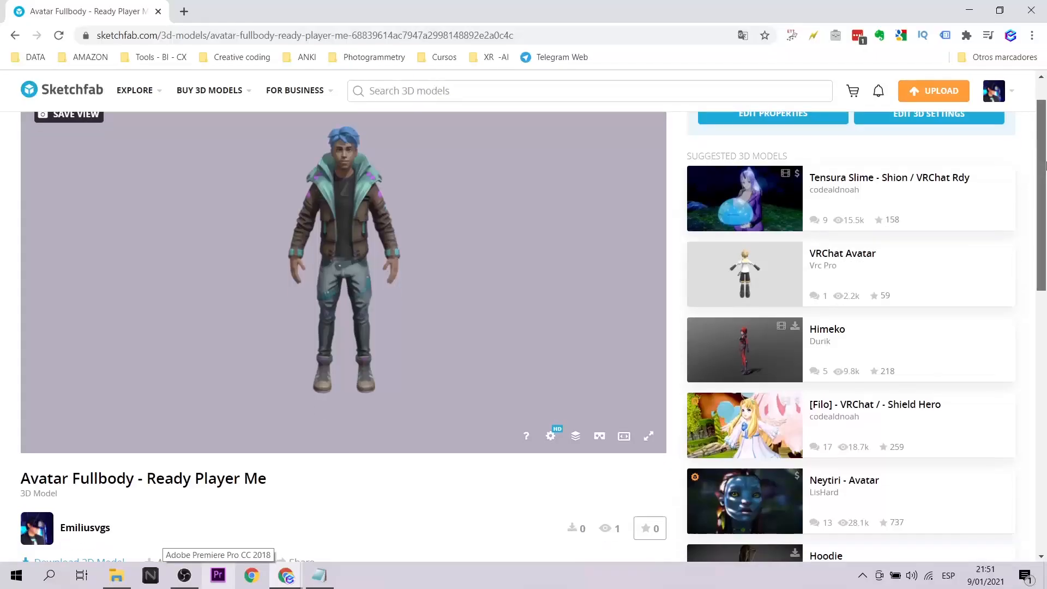
# Step: Switch to the Sketchfab page in Chrome and download the Avatar Fullbody - Ready Player Me model in the autoconverted glTF format
pyautogui.moveTo(363, 347)
pyautogui.mouseDown()
pyautogui.moveTo(189, 338)
pyautogui.moveTo(428, 276)
pyautogui.moveTo(307, 253)
pyautogui.moveTo(299, 357)
pyautogui.moveTo(321, 360)
pyautogui.moveTo(465, 355)
pyautogui.moveTo(626, 283)
pyautogui.mouseUp()
pyautogui.scroll(-2, 1022, 249)
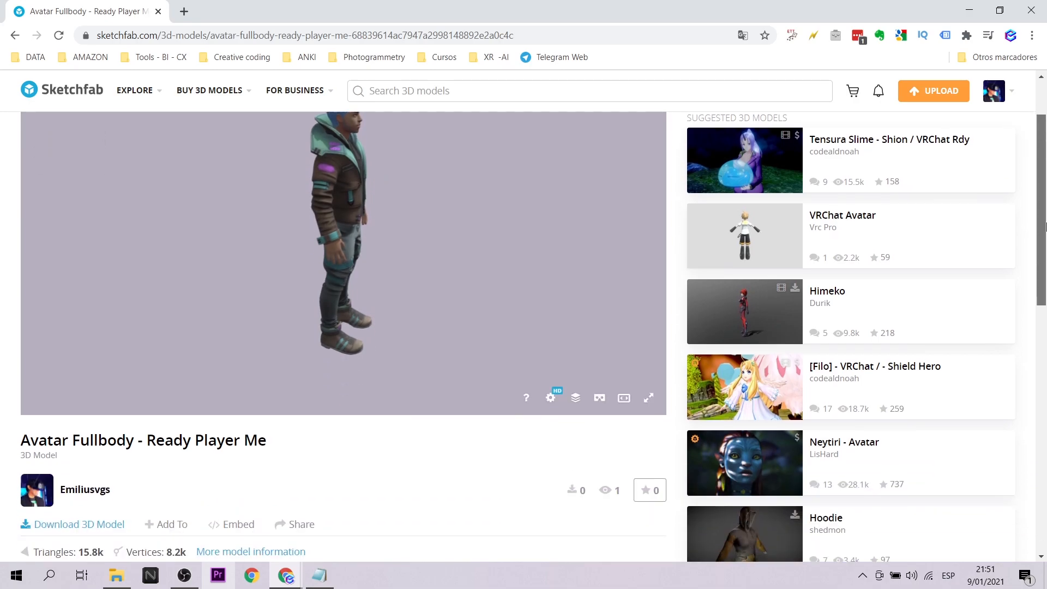
pyautogui.click(74, 504)
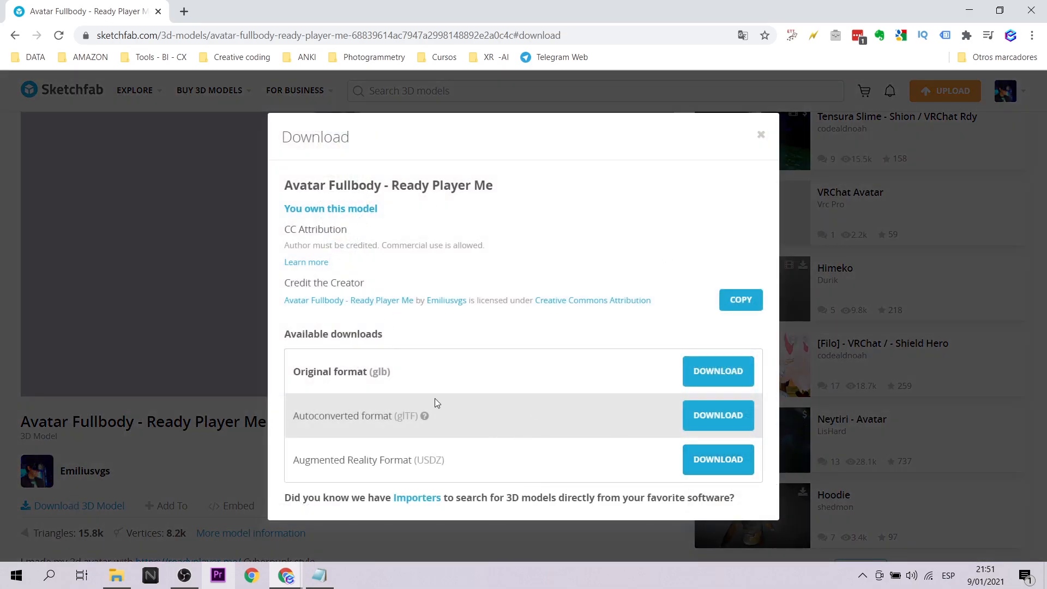
pyautogui.click(734, 419)
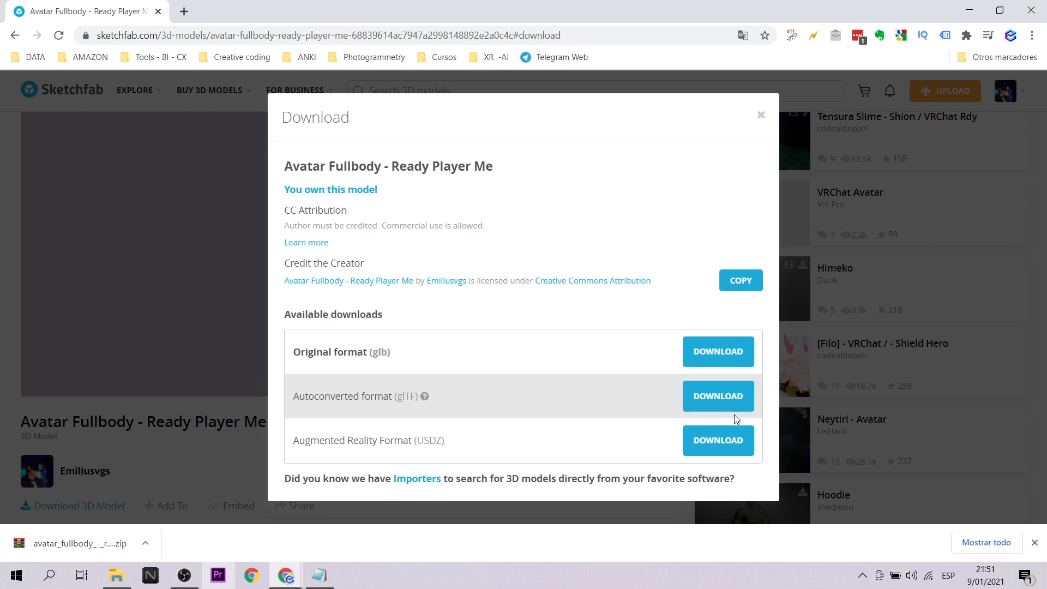
# Step: Extract the downloaded avatar_fullbody zip archive into the 3dtrabajo folder
pyautogui.click(79, 543)
pyautogui.click(201, 158)
pyautogui.click(604, 209)
pyautogui.press('Return')
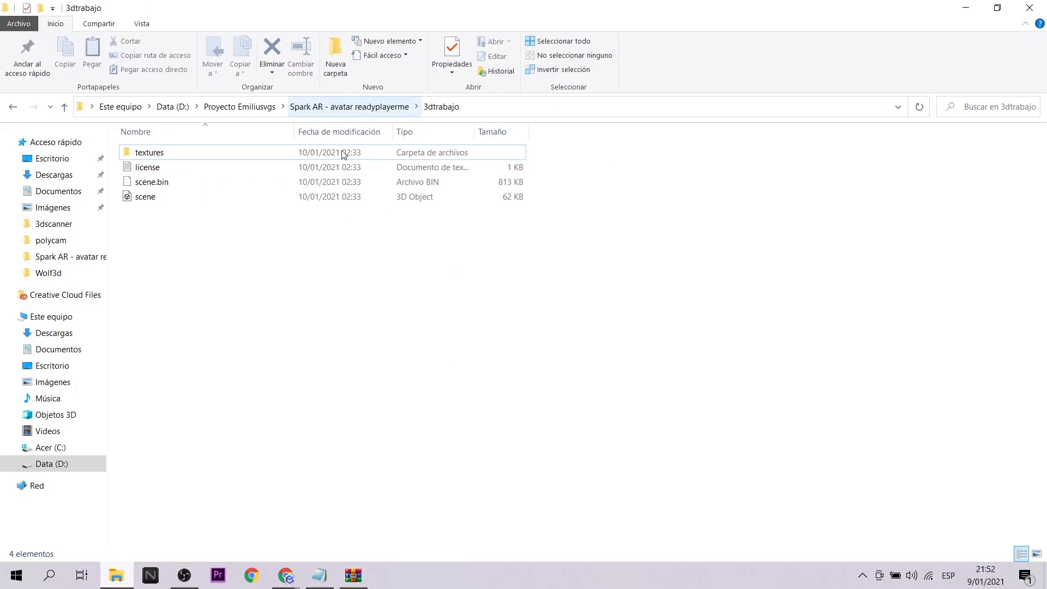
# Step: Switch to Blender, dismiss the splash screen, and delete the default cube
pyautogui.click(369, 562)
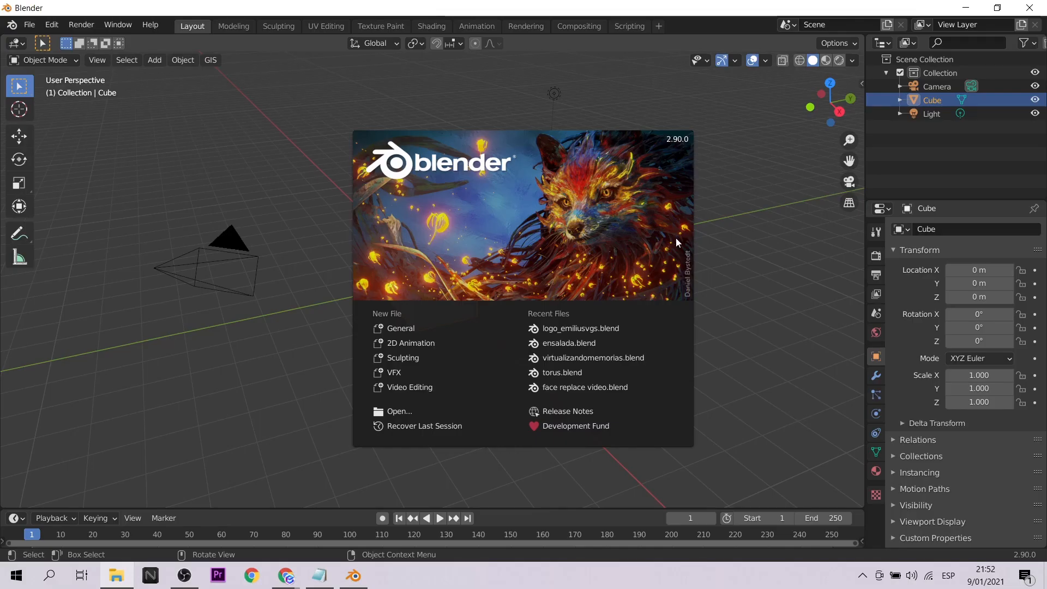
pyautogui.click(491, 263)
pyautogui.press('Delete')
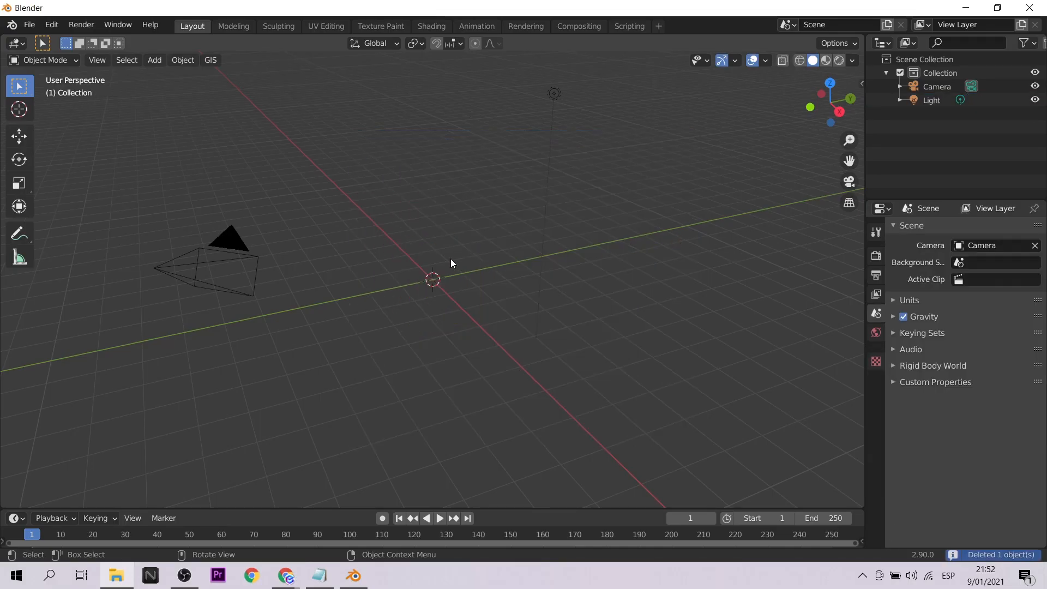
# Step: Import scene.gltf from the 3dtrabajo folder as a glTF 2.0 model
pyautogui.click(30, 24)
pyautogui.moveTo(84, 215)
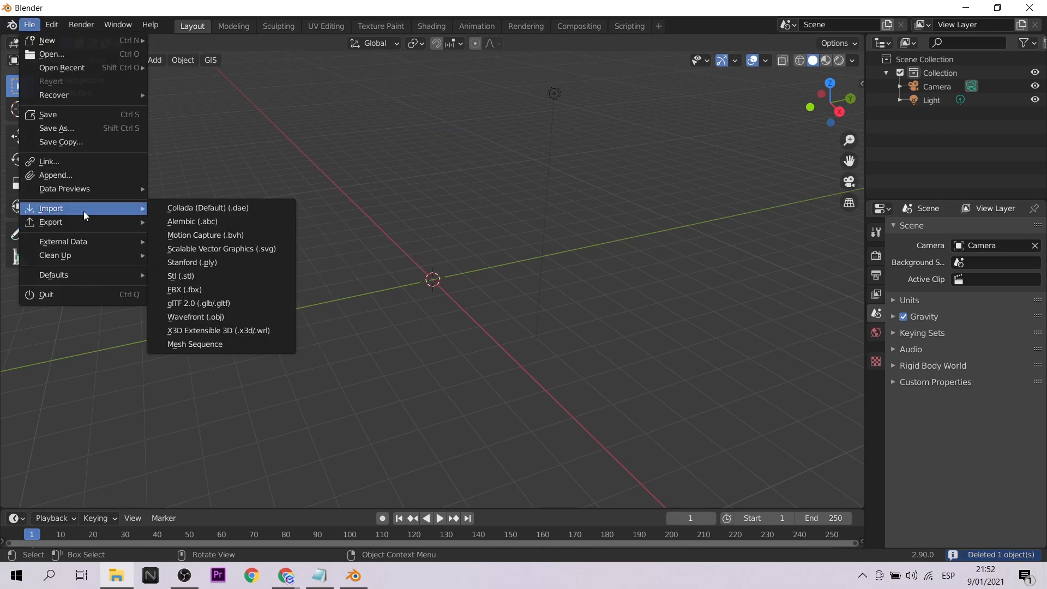
pyautogui.click(201, 304)
pyautogui.click(399, 165)
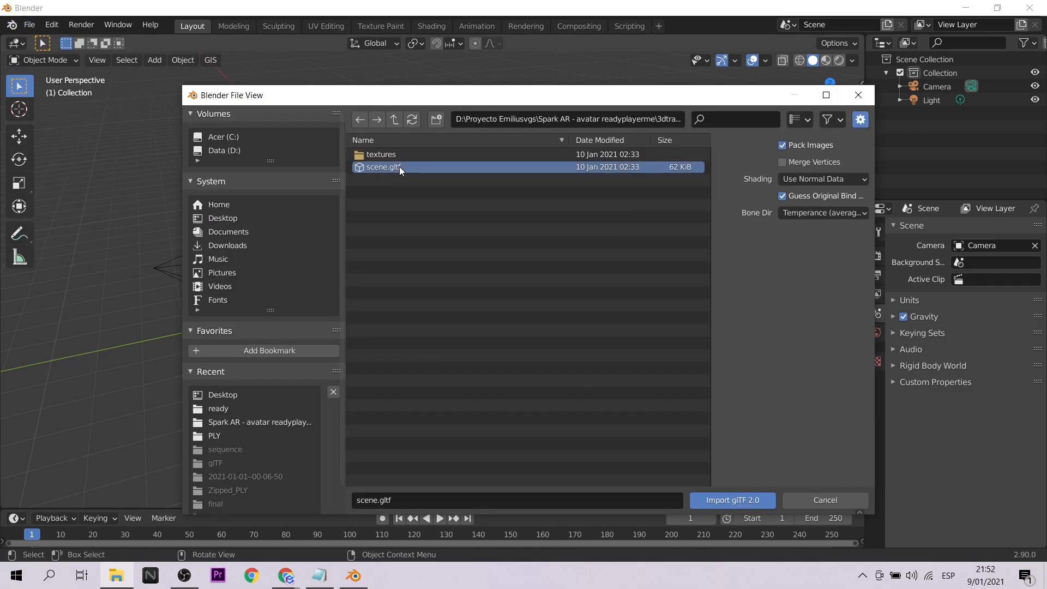
pyautogui.click(728, 500)
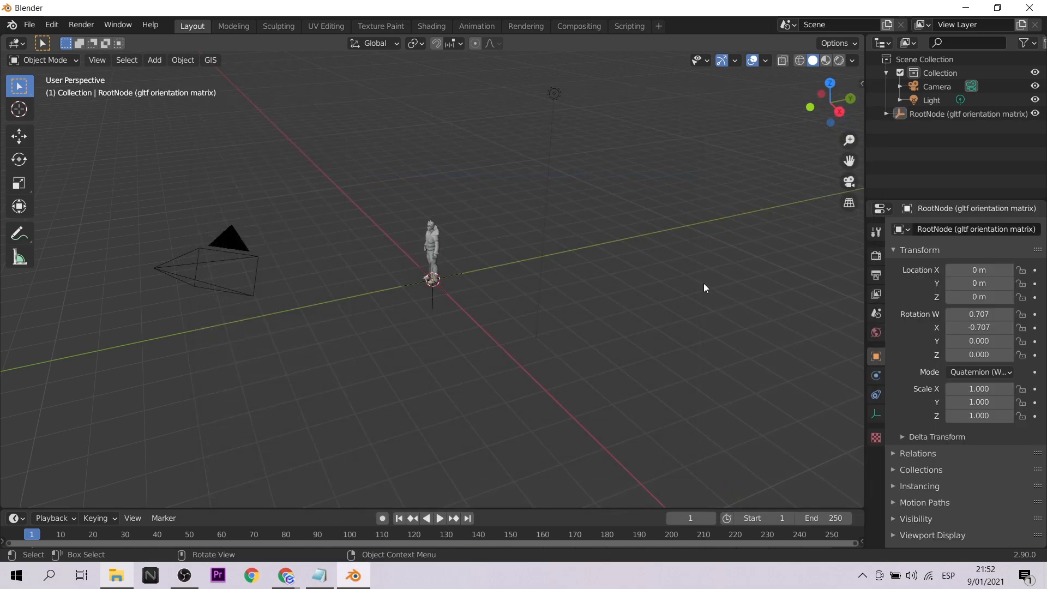
# Step: Delete the imported avatar's armature, leaving only its meshes
pyautogui.click(830, 62)
pyautogui.moveTo(545, 207)
pyautogui.mouseDown(button='middle')
pyautogui.moveTo(508, 221)
pyautogui.moveTo(607, 280)
pyautogui.moveTo(595, 217)
pyautogui.moveTo(549, 216)
pyautogui.mouseUp(button='middle')
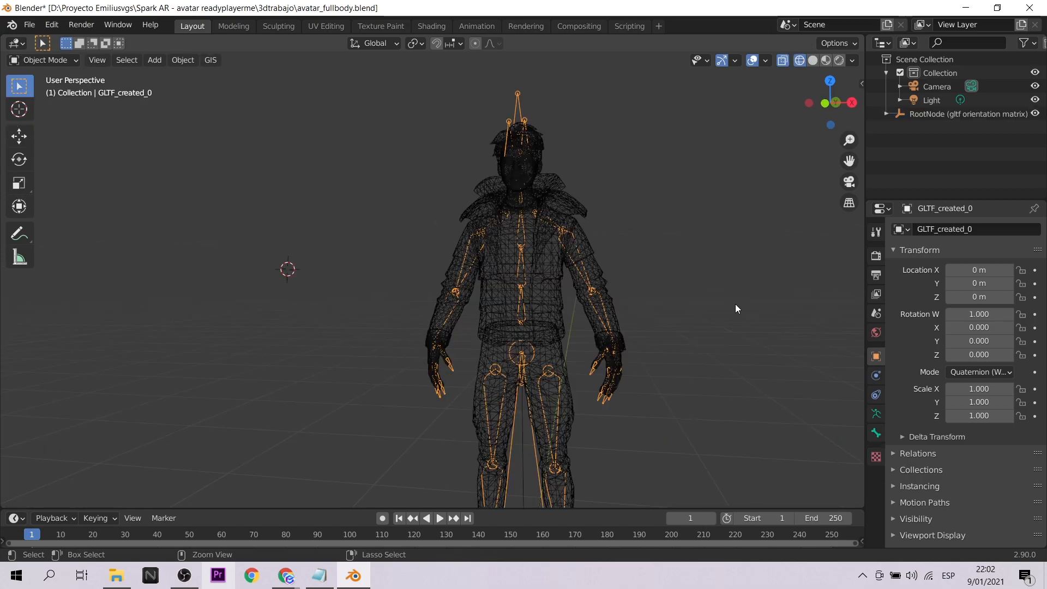
pyautogui.press('Delete')
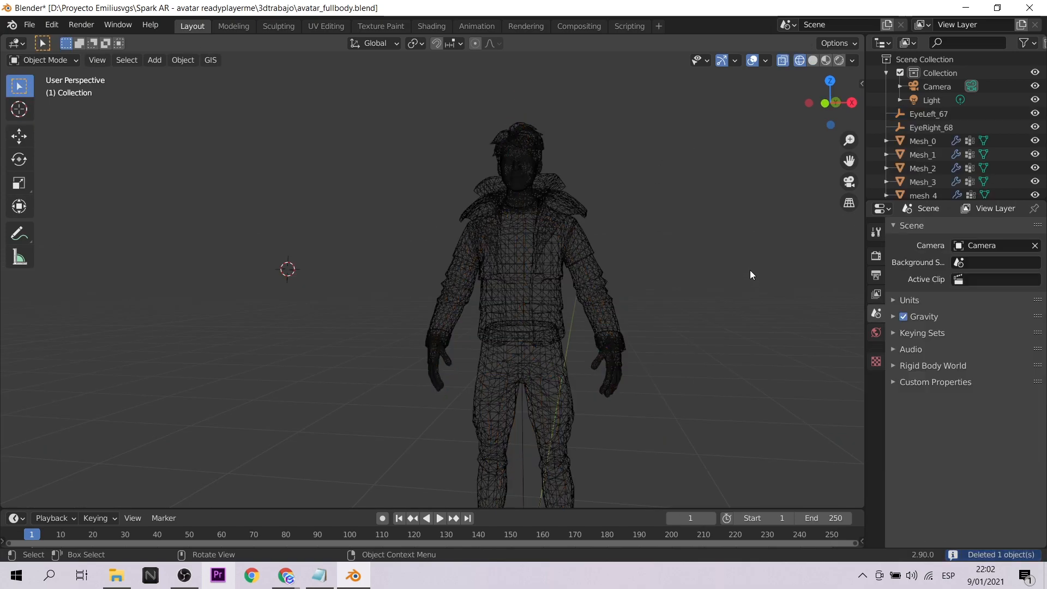
# Step: Show the avatar in Material Preview shading and save the avatar_fullbody.blend file
pyautogui.scroll(-3, 739, 284)
pyautogui.moveTo(712, 309)
pyautogui.mouseDown(button='middle')
pyautogui.moveTo(614, 354)
pyautogui.moveTo(742, 329)
pyautogui.moveTo(716, 325)
pyautogui.moveTo(697, 302)
pyautogui.moveTo(718, 305)
pyautogui.mouseUp(button='middle')
pyautogui.click(825, 60)
pyautogui.scroll(-1, 718, 306)
pyautogui.scroll(2, 718, 310)
pyautogui.hotkey('ctrl', 's')
# Step: Export the avatar without its skeleton as an FBX file into the Spark AR - avatar readyplayerme folder
pyautogui.click(29, 24)
pyautogui.moveTo(93, 221)
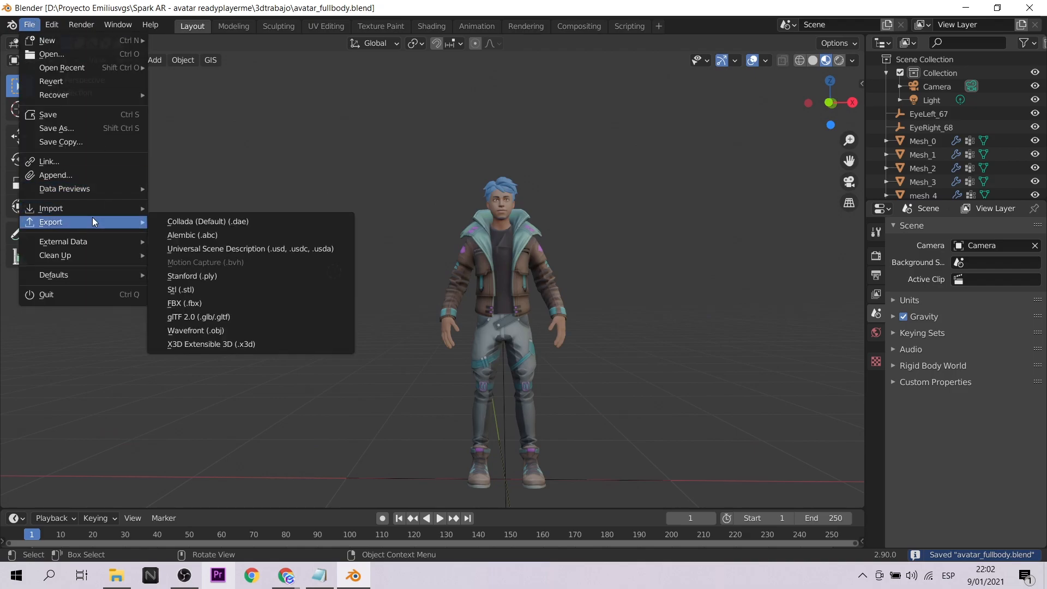
pyautogui.click(227, 299)
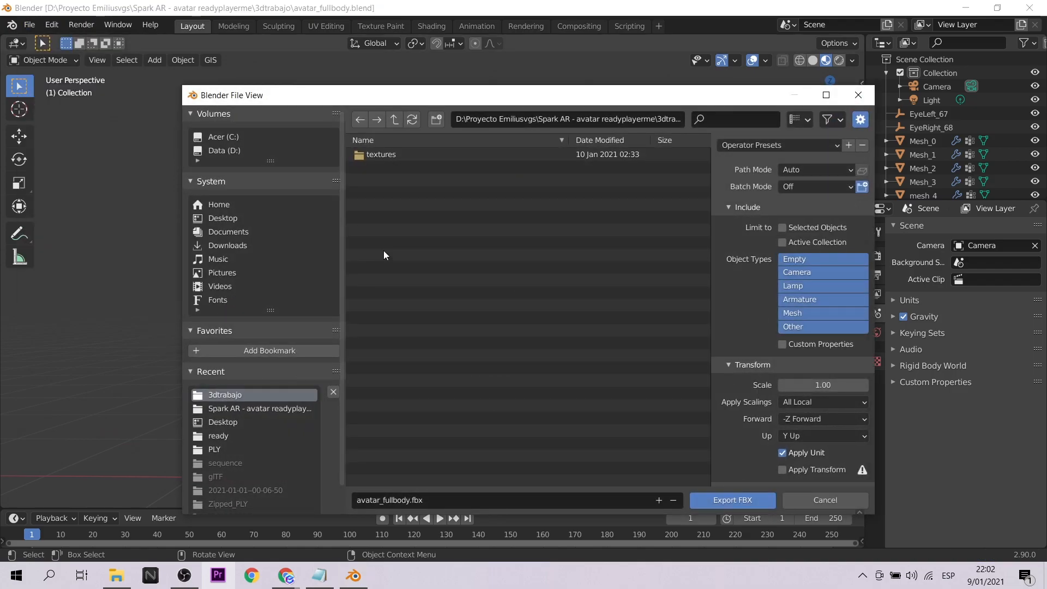
pyautogui.click(288, 408)
pyautogui.click(423, 192)
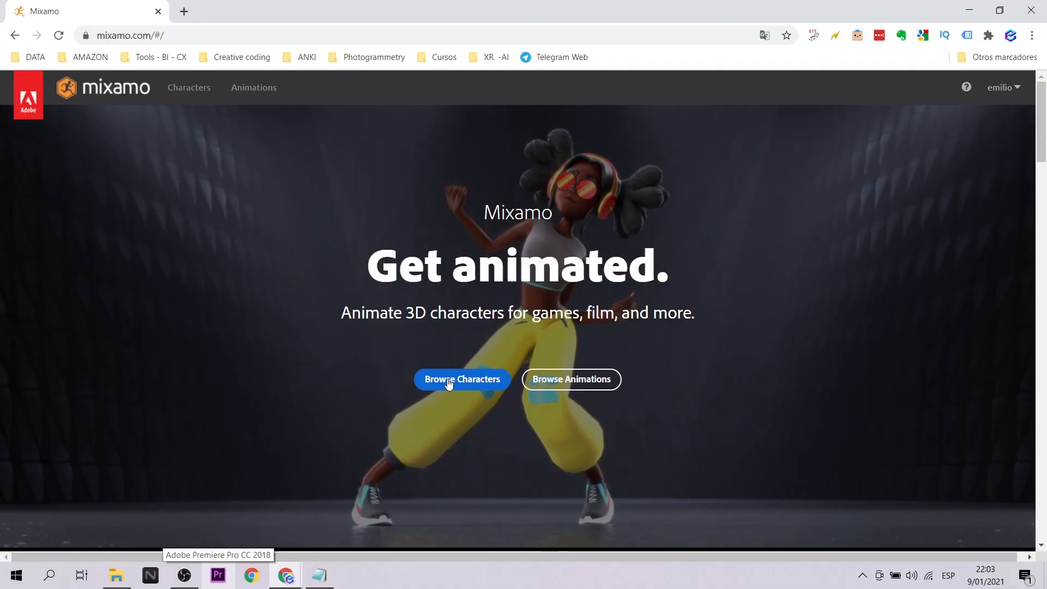
# Step: Switch to Mixamo in Chrome, browse its characters, and upload the 3davatar_fullbody-fbx file as a new character
pyautogui.click(448, 380)
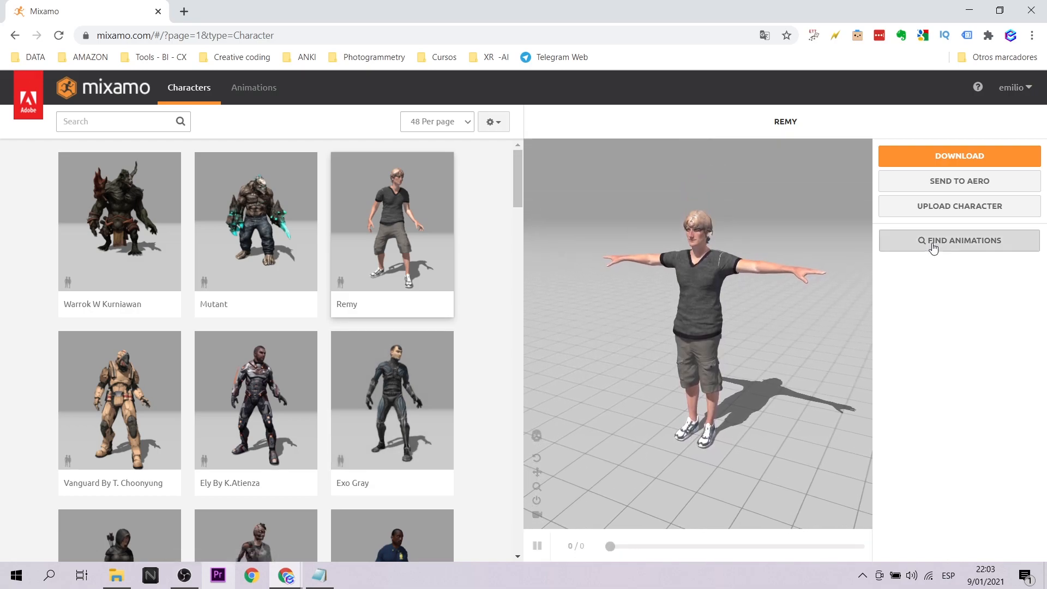
pyautogui.click(970, 207)
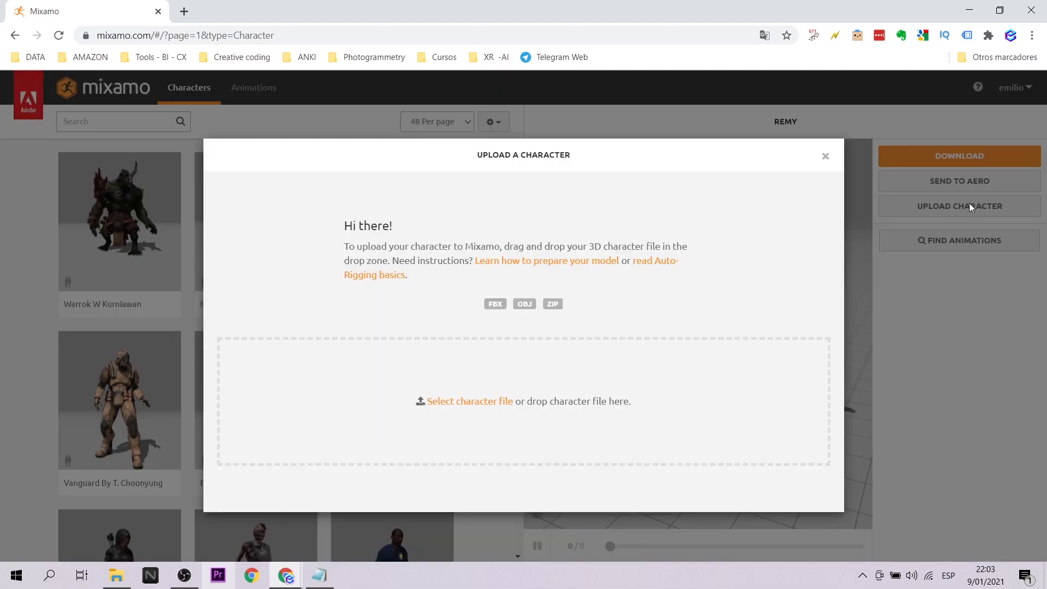
pyautogui.click(567, 347)
pyautogui.scroll(-2, 817, 299)
pyautogui.click(813, 317)
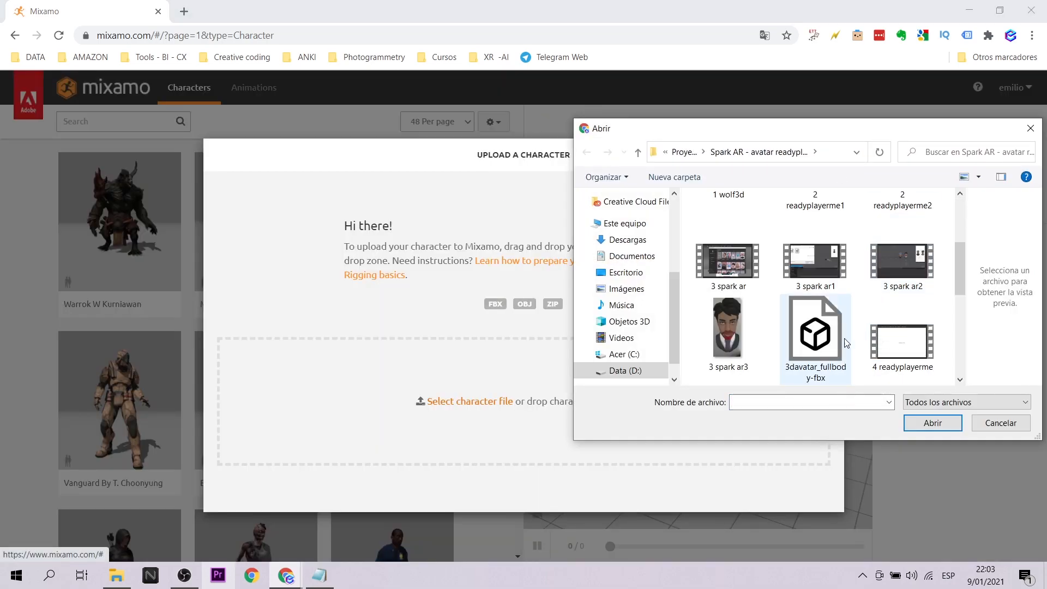
pyautogui.click(930, 423)
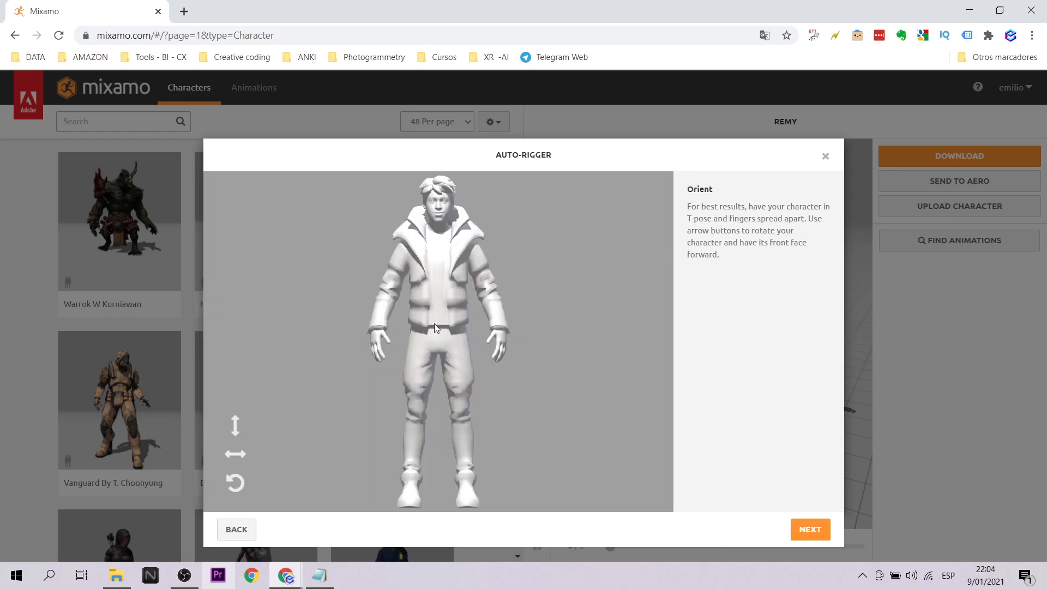
# Step: Place the chin, wrist, elbow, knee and groin markers on the avatar and auto-rig it with symmetry and the Standard Skeleton (65)
pyautogui.click(810, 529)
pyautogui.moveTo(272, 338)
pyautogui.mouseDown()
pyautogui.moveTo(321, 316)
pyautogui.moveTo(442, 227)
pyautogui.mouseUp()
pyautogui.moveTo(312, 375)
pyautogui.mouseDown()
pyautogui.moveTo(487, 297)
pyautogui.moveTo(502, 333)
pyautogui.mouseUp()
pyautogui.moveTo(278, 410)
pyautogui.mouseDown()
pyautogui.moveTo(347, 389)
pyautogui.moveTo(387, 292)
pyautogui.mouseUp()
pyautogui.moveTo(312, 443)
pyautogui.mouseDown()
pyautogui.moveTo(442, 448)
pyautogui.moveTo(455, 418)
pyautogui.mouseUp()
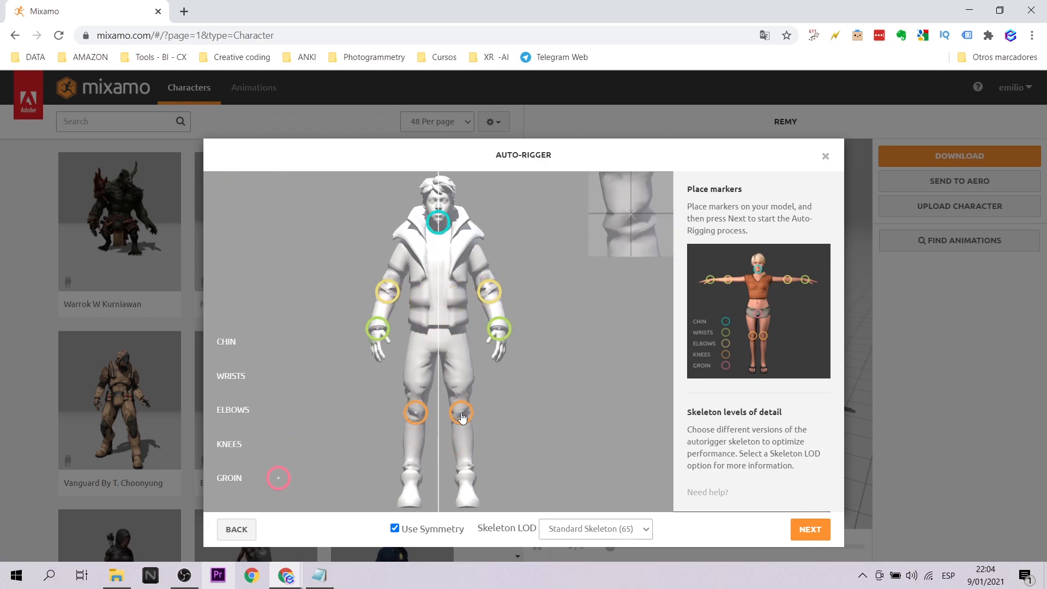
pyautogui.moveTo(279, 480); pyautogui.dragTo(439, 344)
pyautogui.click(810, 535)
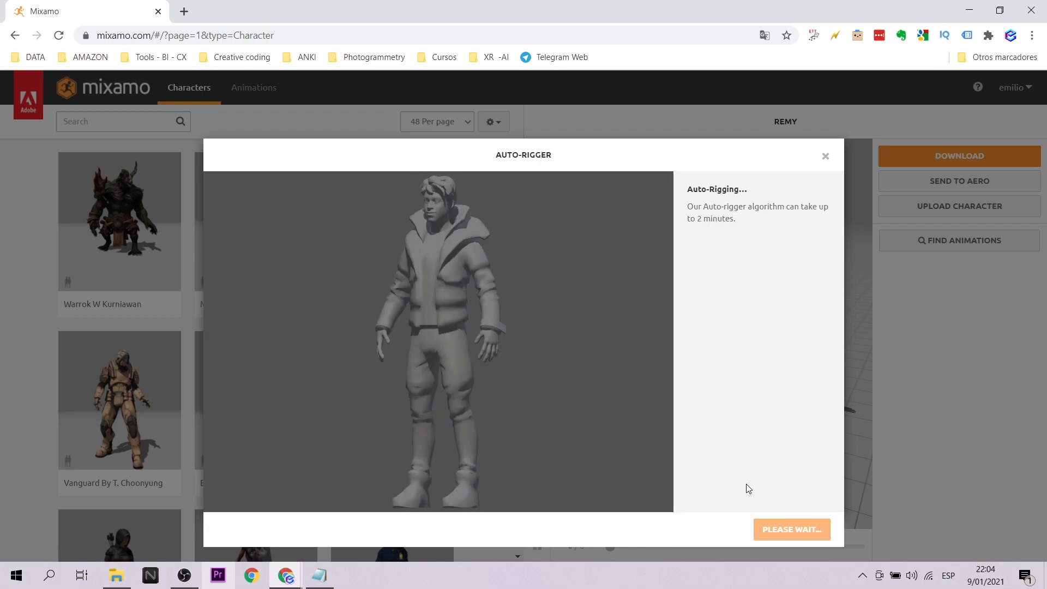
pyautogui.click(810, 528)
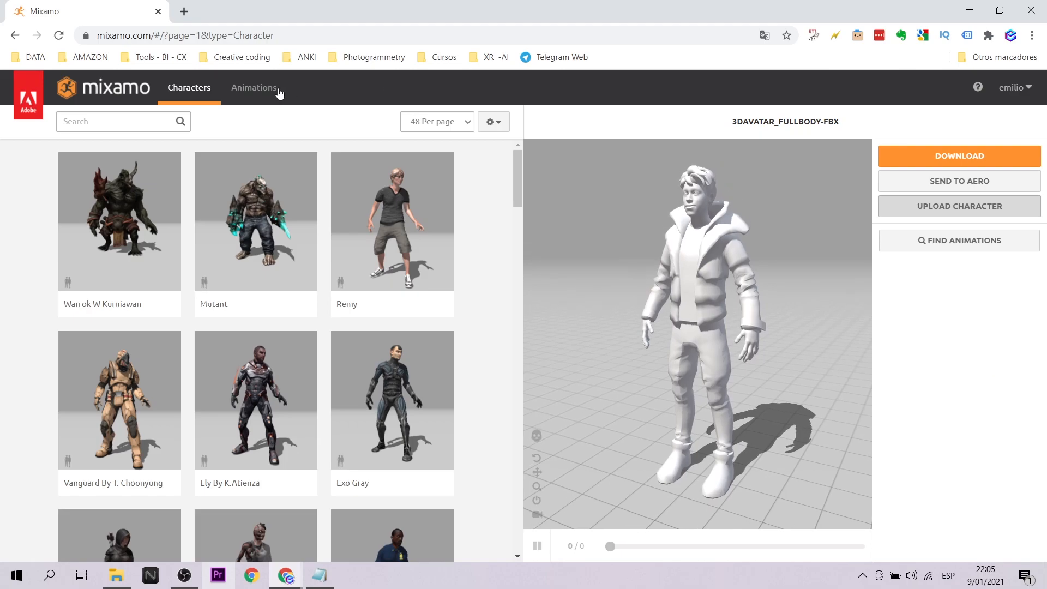
# Step: Try the Capoeira and Jumping Down animations on the rigged avatar and apply Reaction
pyautogui.click(254, 87)
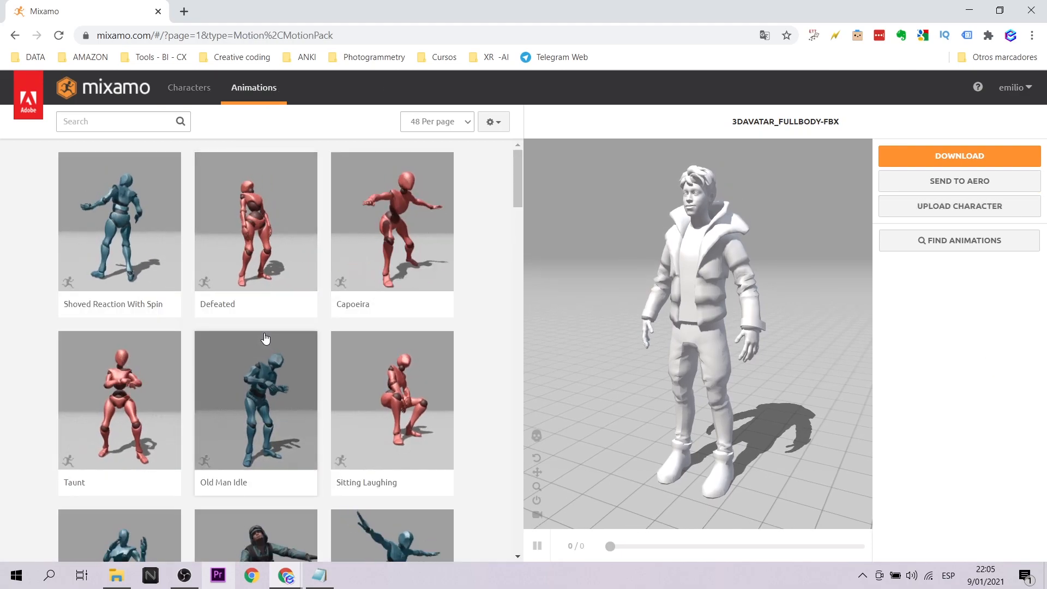
pyautogui.click(367, 204)
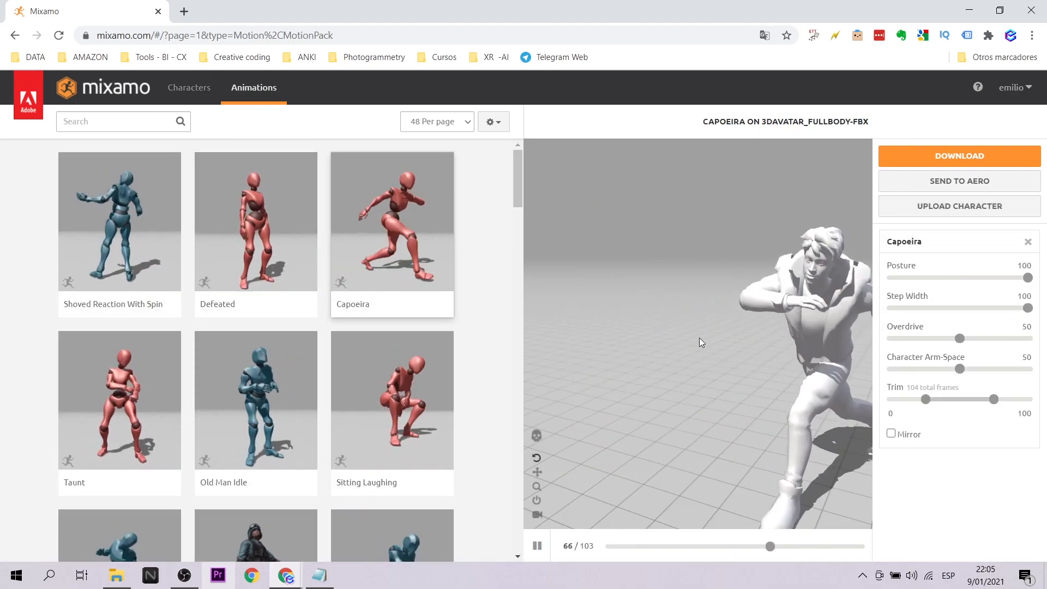
pyautogui.scroll(-2, 435, 380)
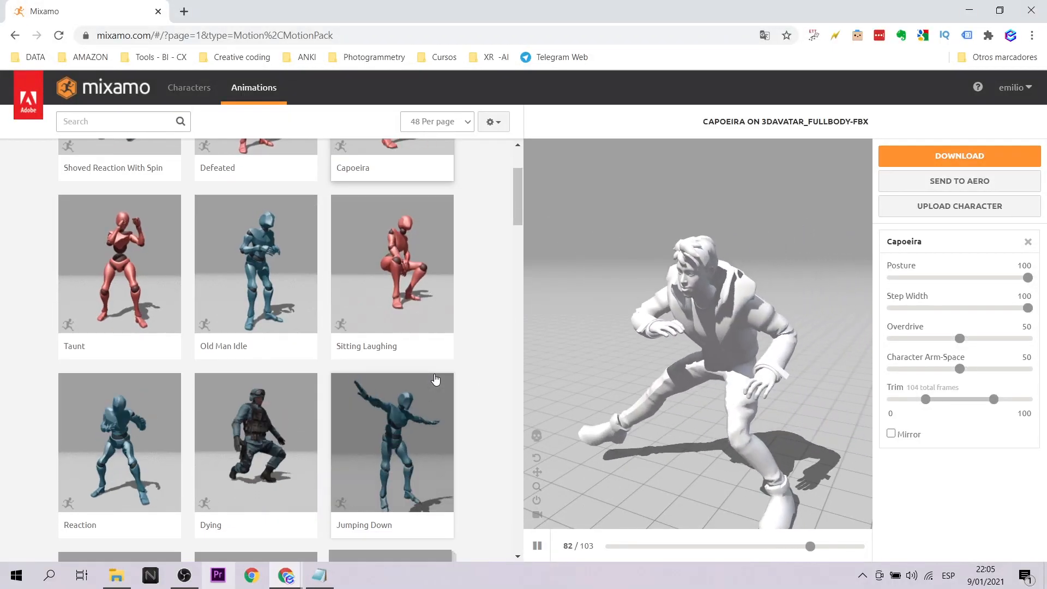
pyautogui.click(414, 400)
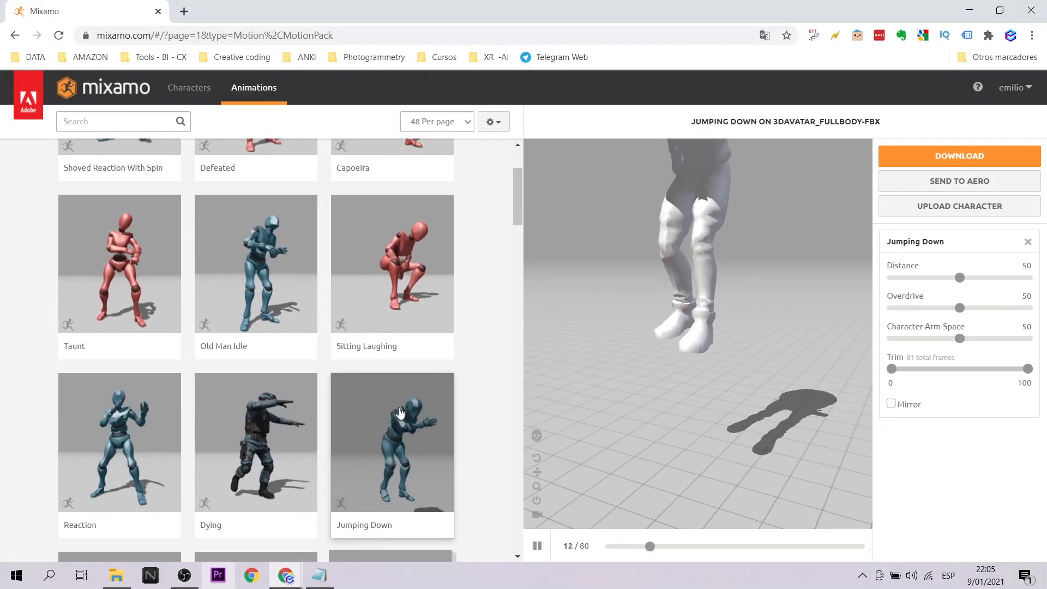
pyautogui.click(145, 435)
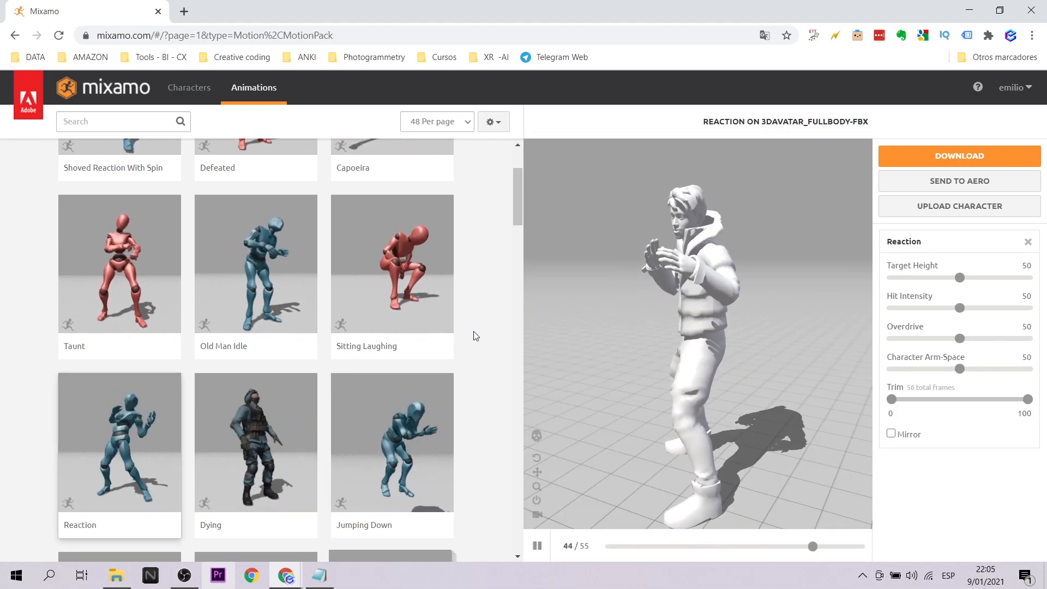
# Step: Apply the Taunt animation to the avatar and download it as FBX Binary with skin at 30 frames per second
pyautogui.click(110, 247)
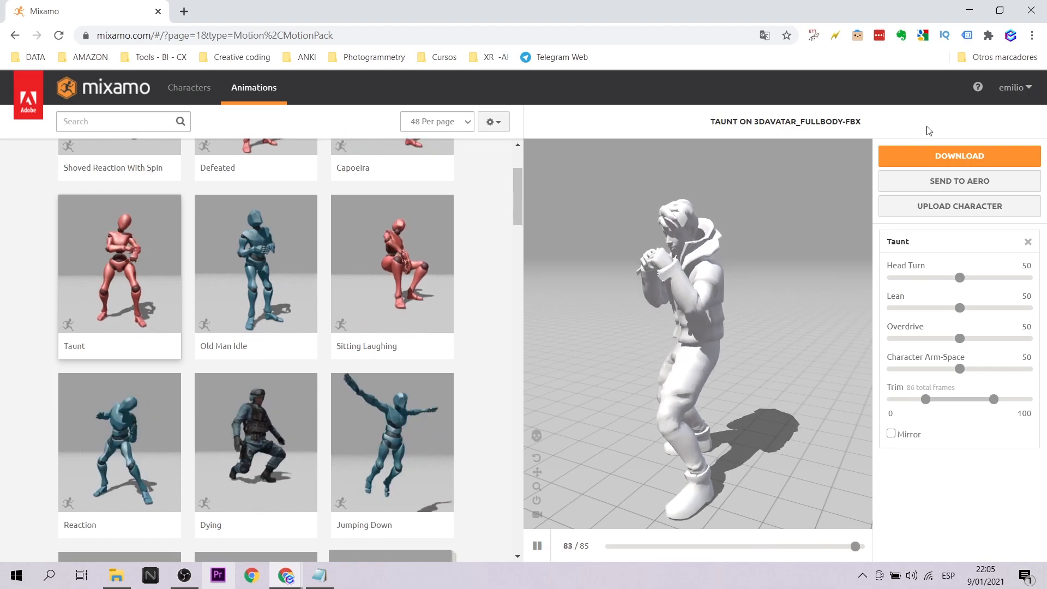
pyautogui.click(959, 156)
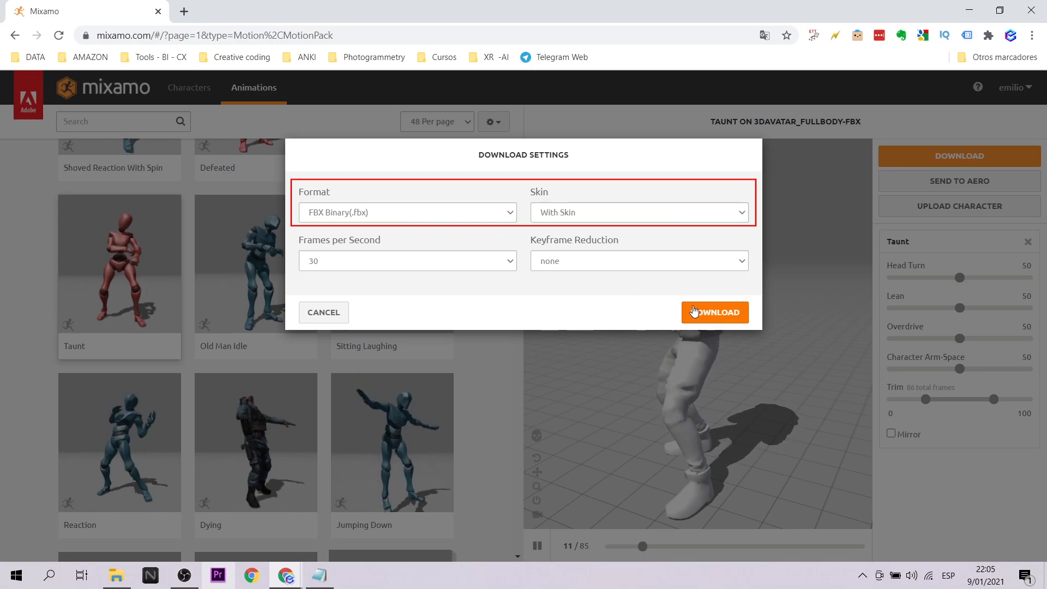
pyautogui.click(715, 314)
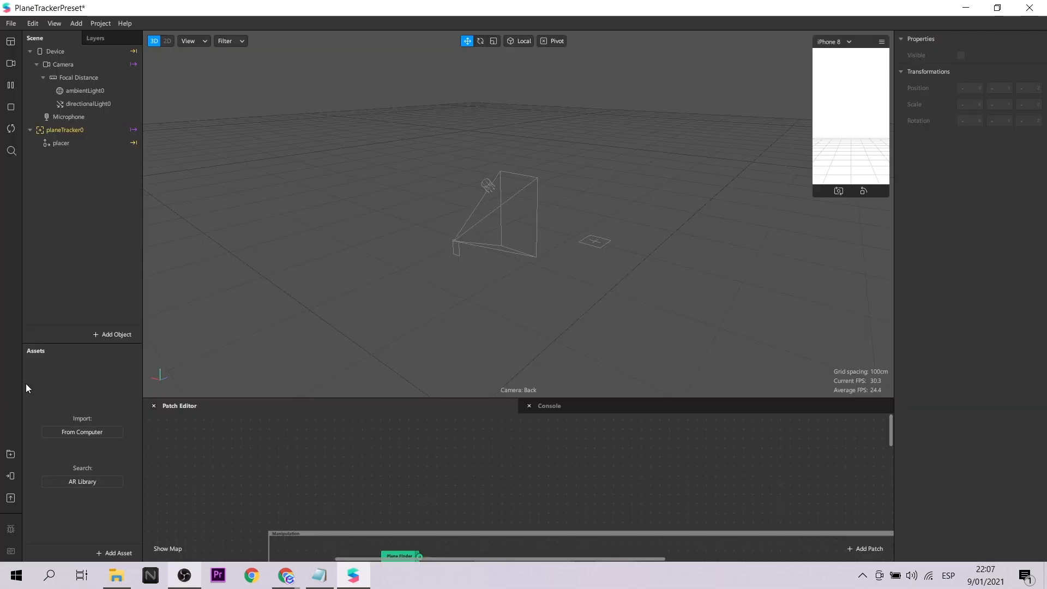
# Step: In the Spark AR PlaneTrackerPreset project, import the Taunt file from the Spark AR - avatar readyplayerme folder
pyautogui.click(83, 428)
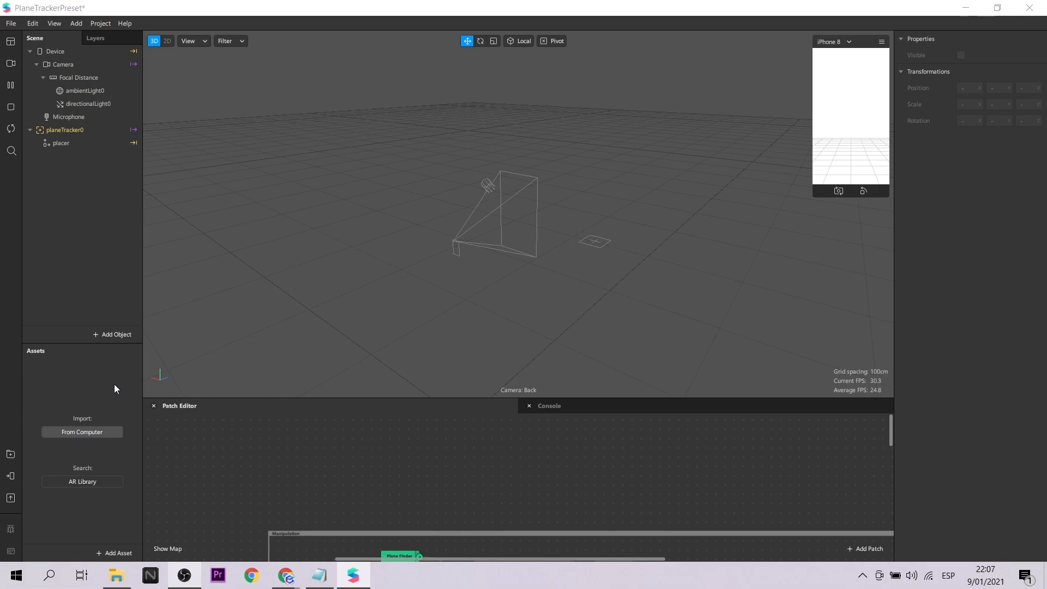
pyautogui.click(396, 221)
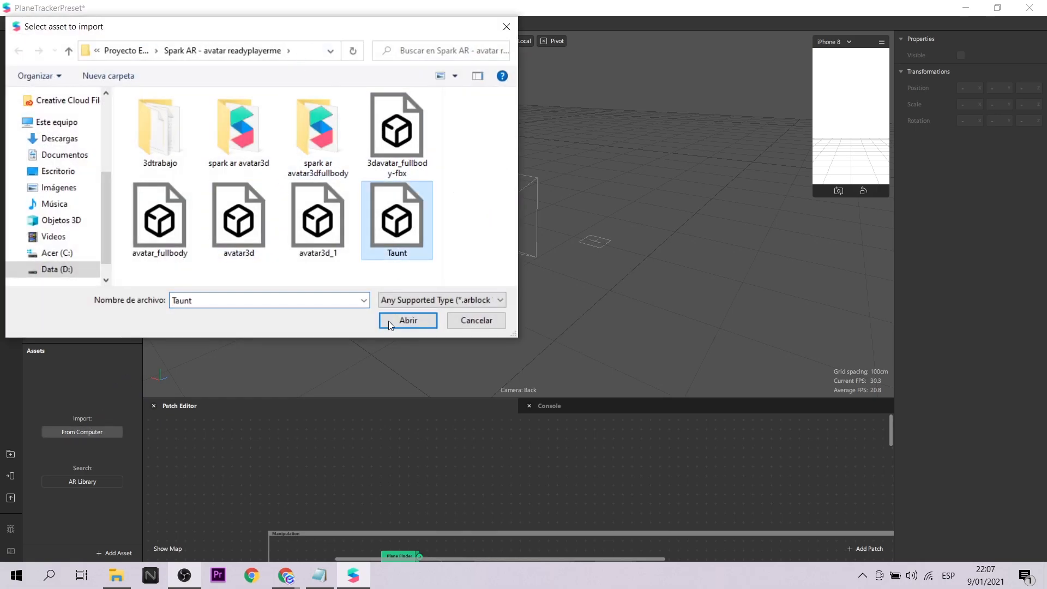
pyautogui.click(393, 321)
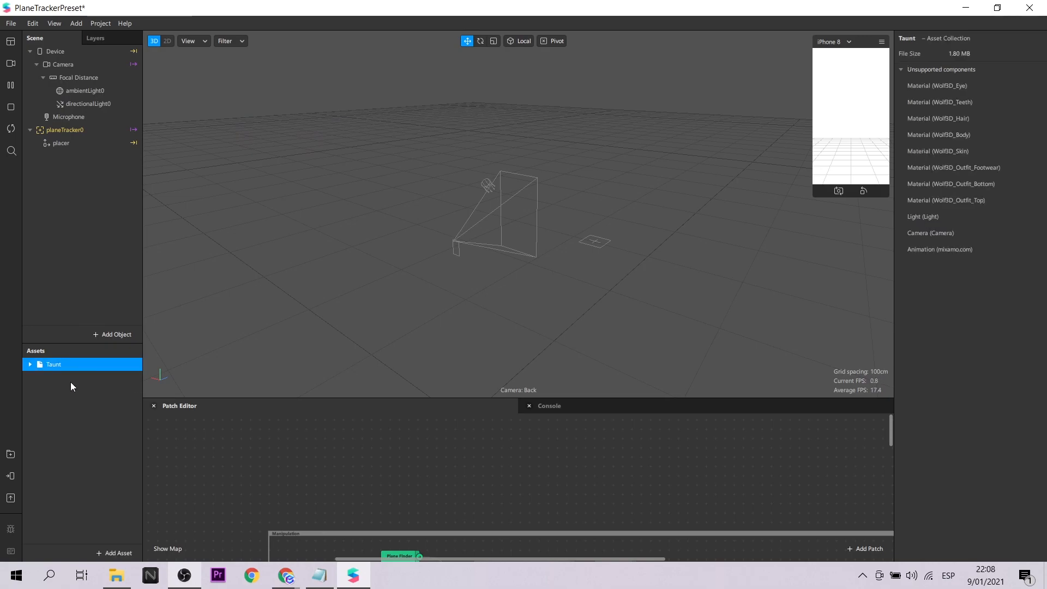
# Step: Place the Taunt avatar under the plane tracker's placer and assign it a new animation playback controller
pyautogui.moveTo(77, 145); pyautogui.dragTo(78, 145)
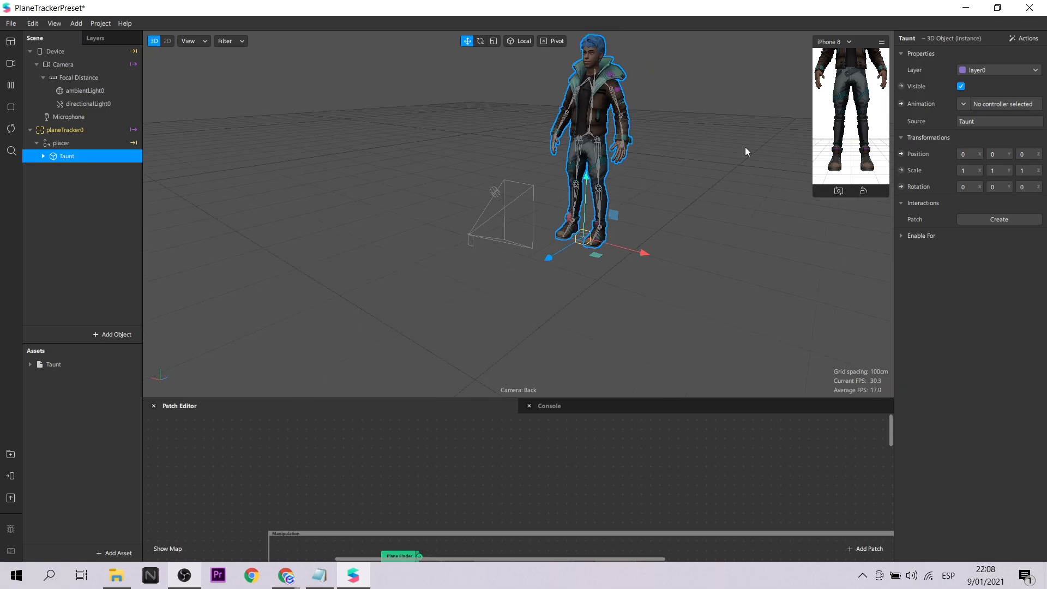
pyautogui.click(967, 99)
pyautogui.click(975, 139)
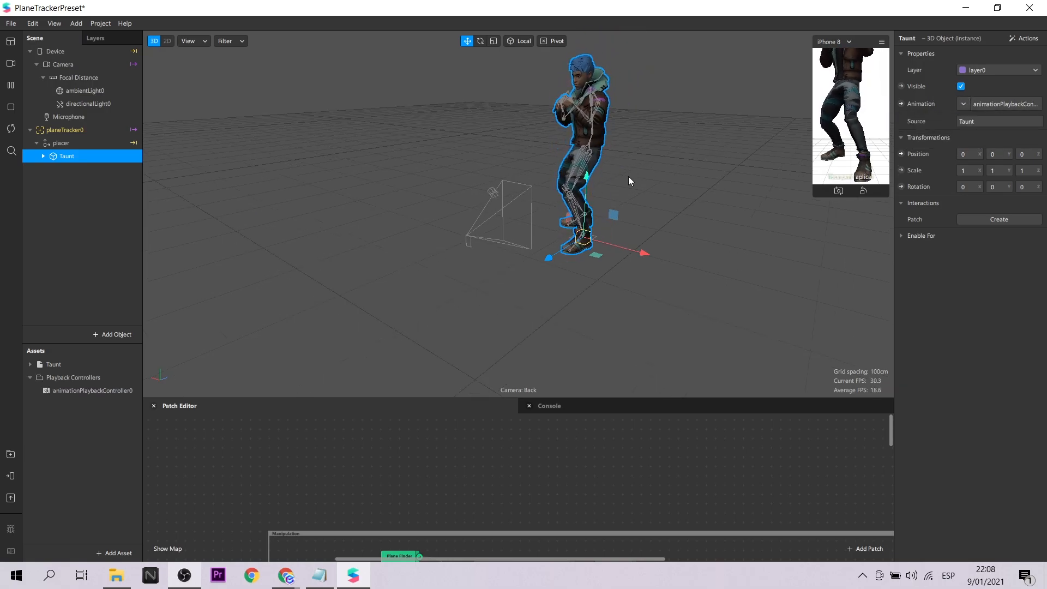
# Step: Scale the Taunt avatar to 0.6 on all three axes
pyautogui.click(73, 144)
pyautogui.click(79, 155)
pyautogui.click(956, 171)
pyautogui.write('0.6')
pyautogui.press('Tab')
pyautogui.write('0.6')
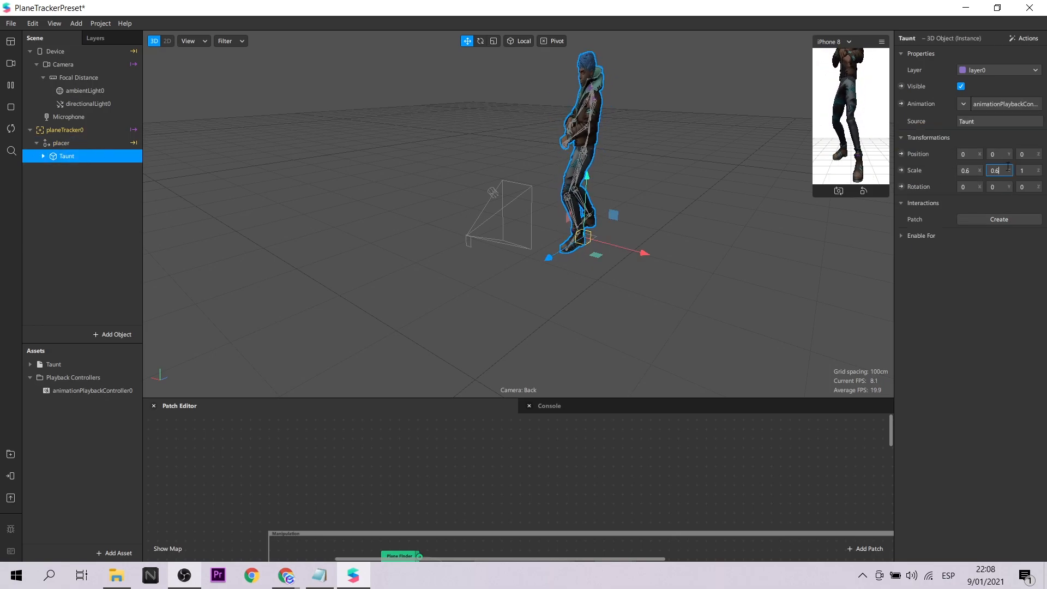
pyautogui.press('Tab')
pyautogui.write('0.6')
pyautogui.scroll(3, 734, 239)
pyautogui.moveTo(736, 302); pyautogui.dragTo(714, 288, button='middle')
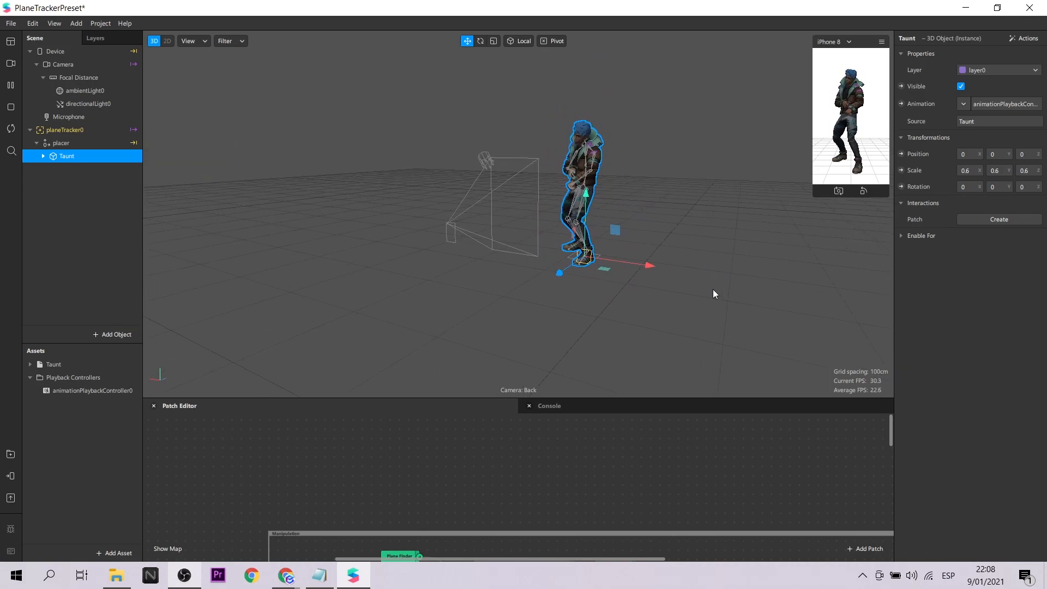